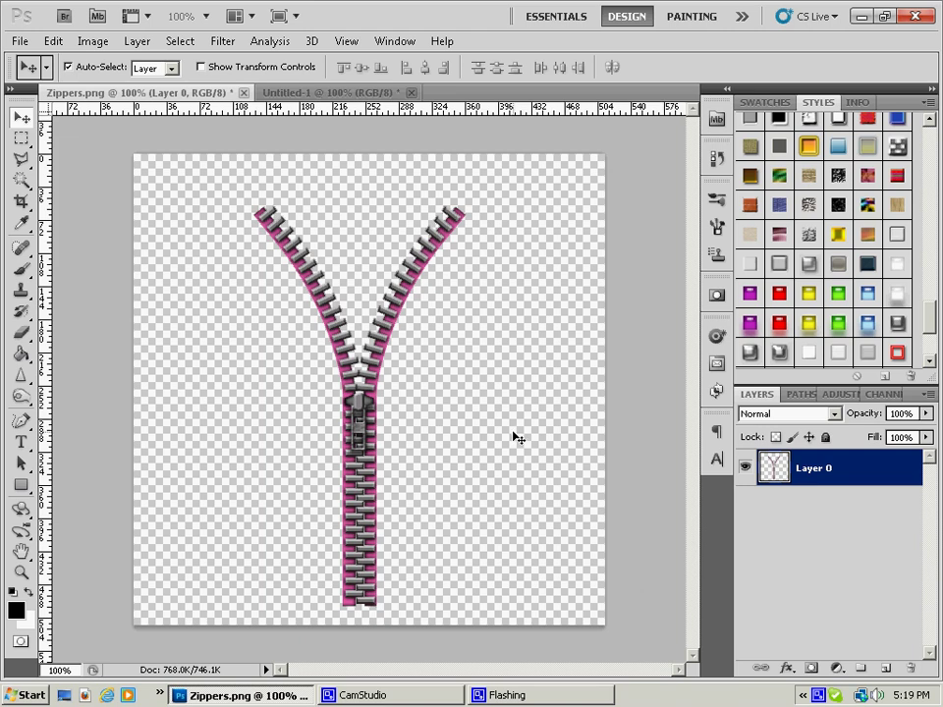
In the Untitled-1 document, set the foreground colour to grey 676666.
left_click(359, 92)
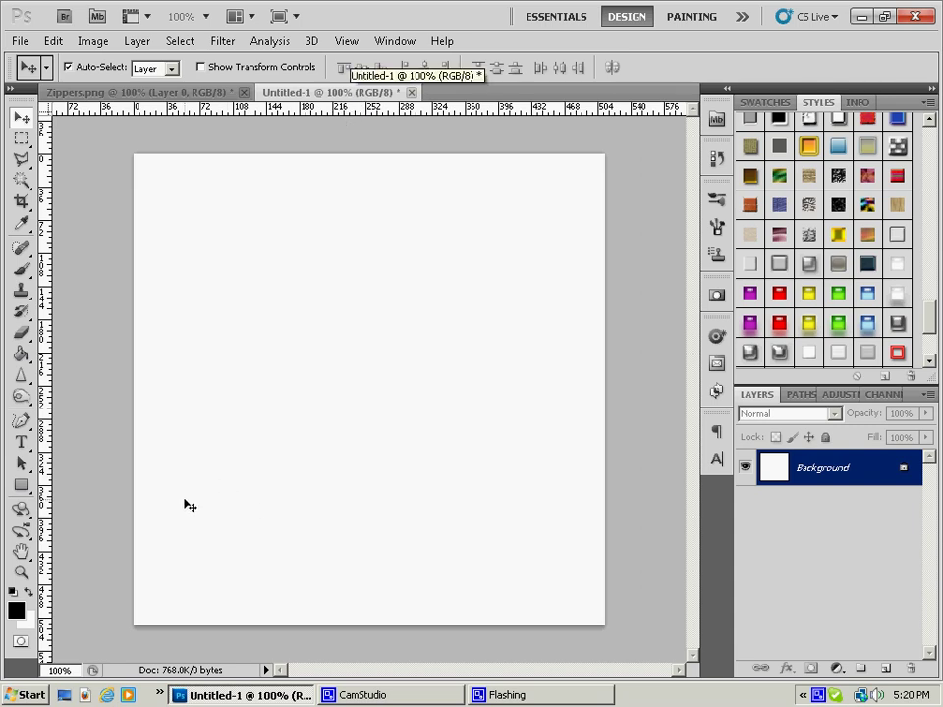
left_click(14, 607)
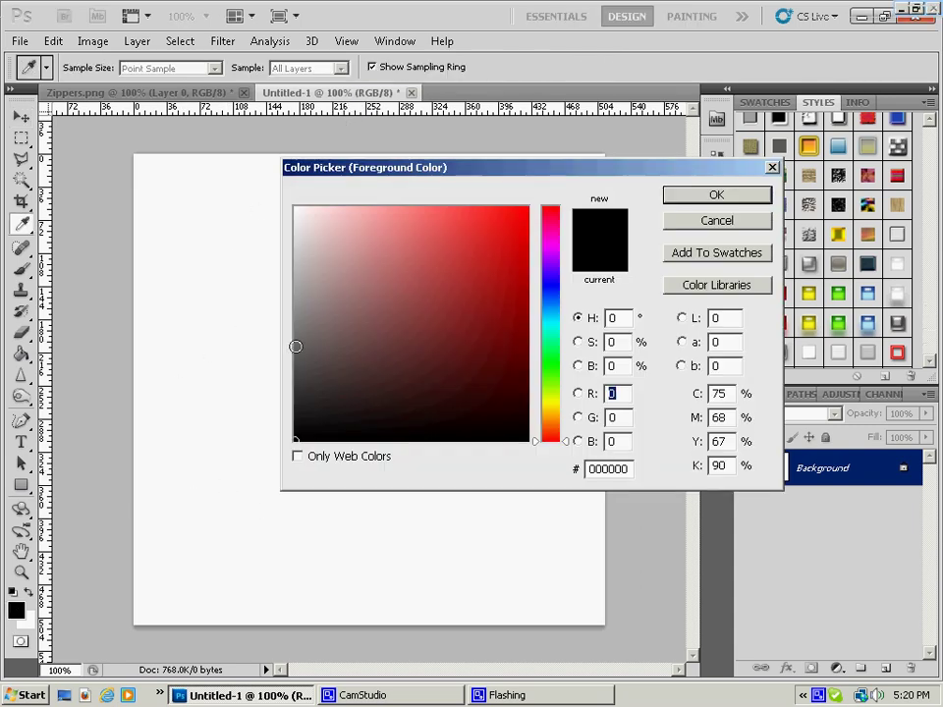
left_click(482, 274)
left_click(699, 197)
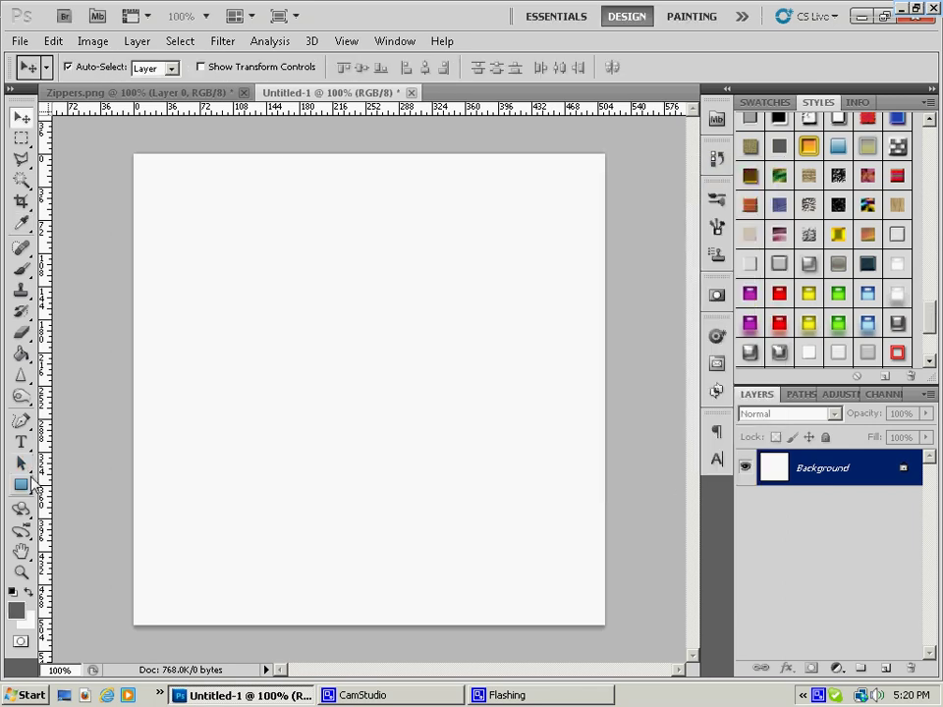
Draw a small thin rectangle on the canvas and rasterize the Shape 1 layer.
left_click(22, 485)
left_click_drag(258, 343, 284, 352)
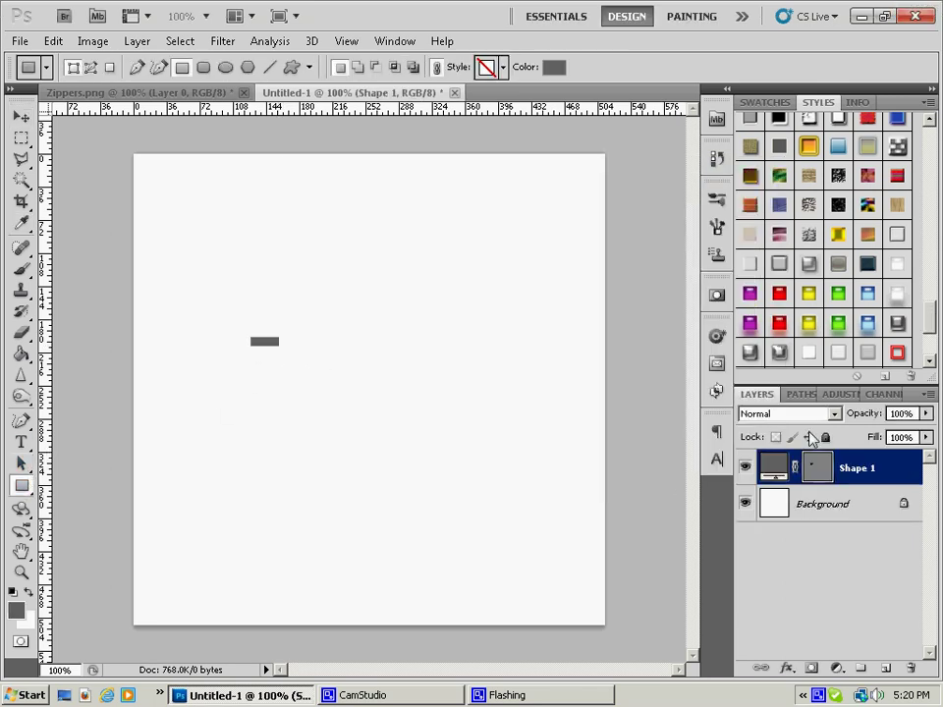
right_click(868, 458)
left_click(806, 225)
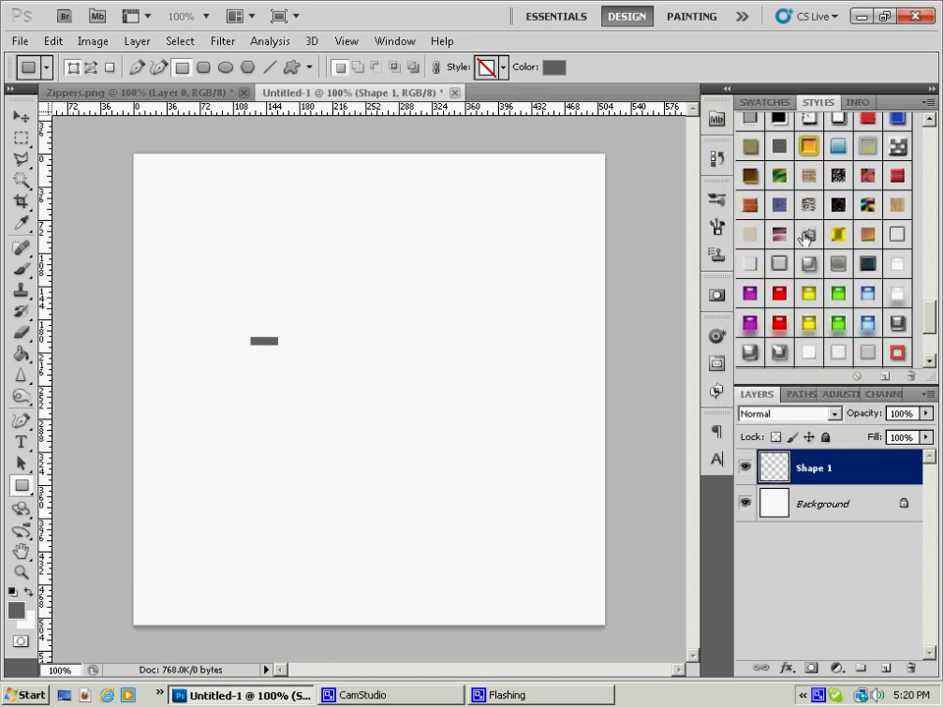
Apply Bevel and Emboss at 317% depth and 3 px size, then move the bar toward centre.
left_click(181, 41)
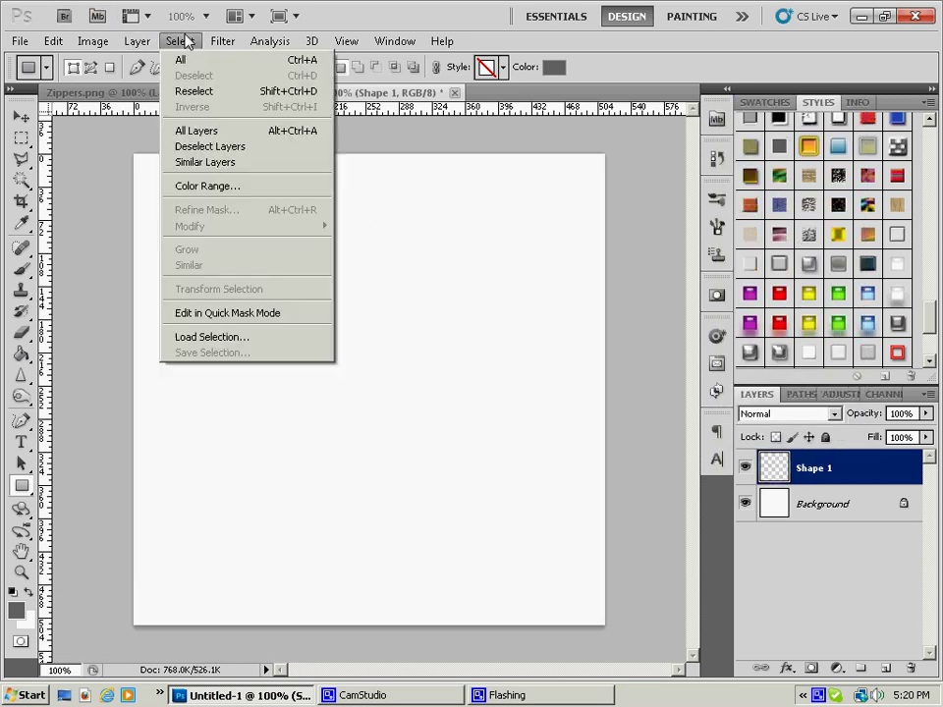
mouse_move(137, 41)
mouse_move(196, 131)
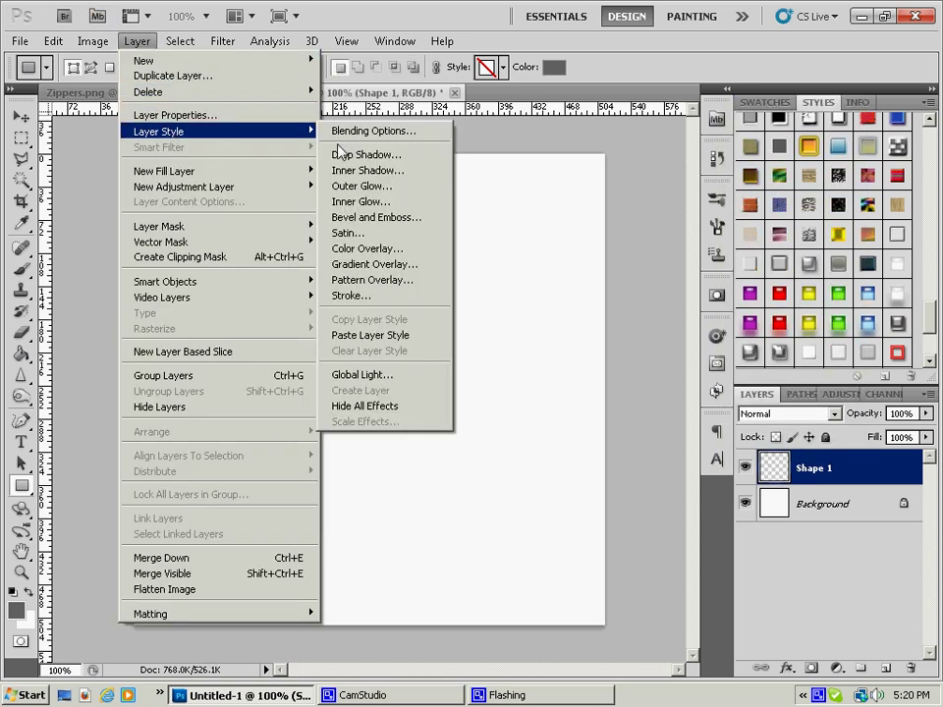
left_click(397, 217)
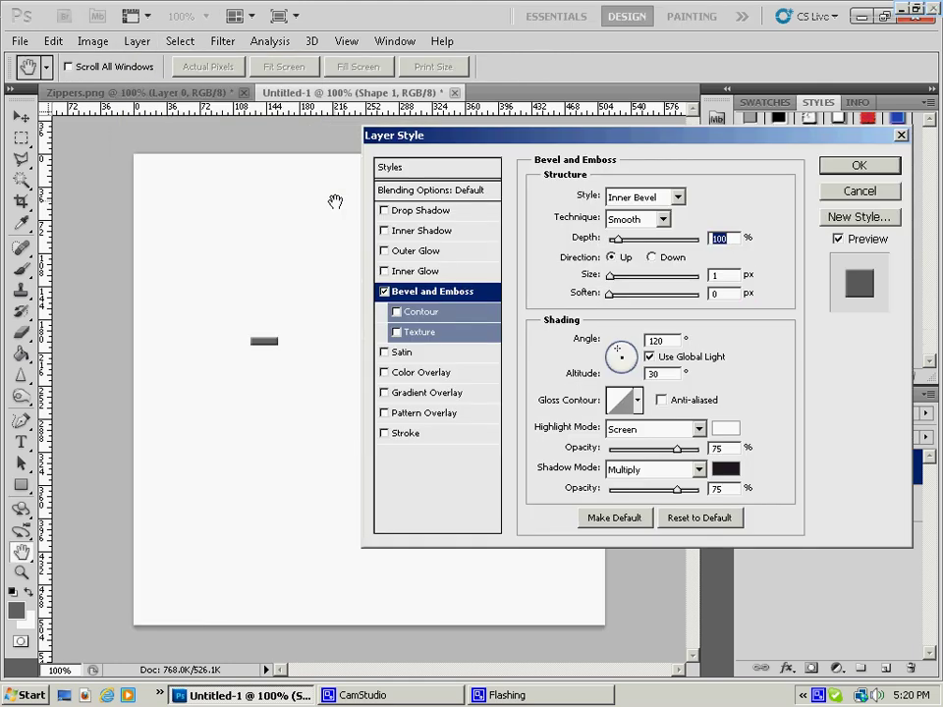
left_click_drag(617, 239, 612, 282)
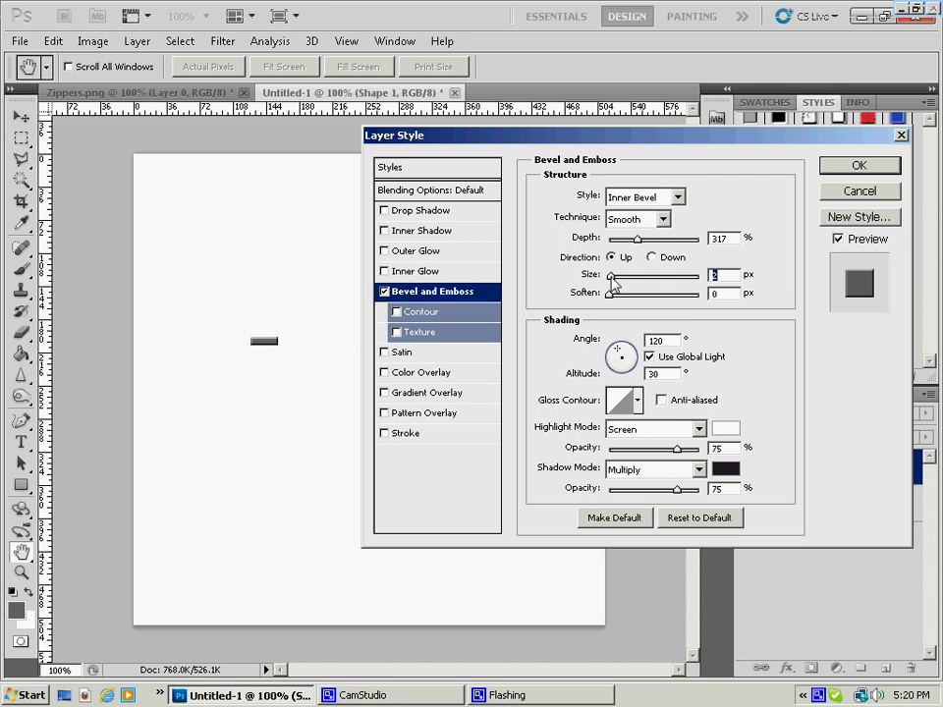
type("3")
left_click(858, 165)
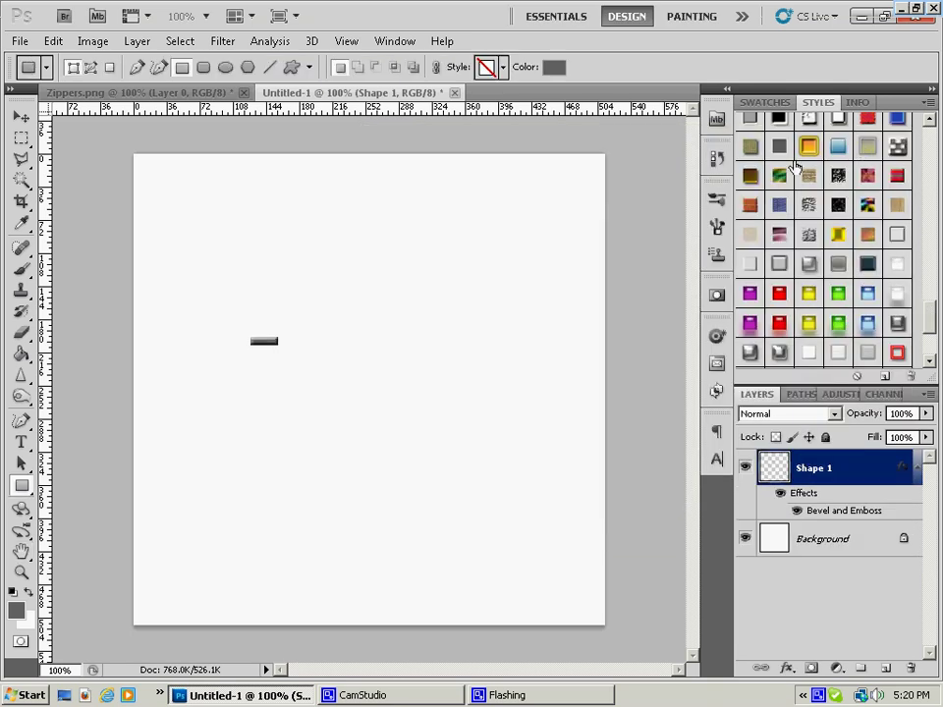
left_click(21, 115)
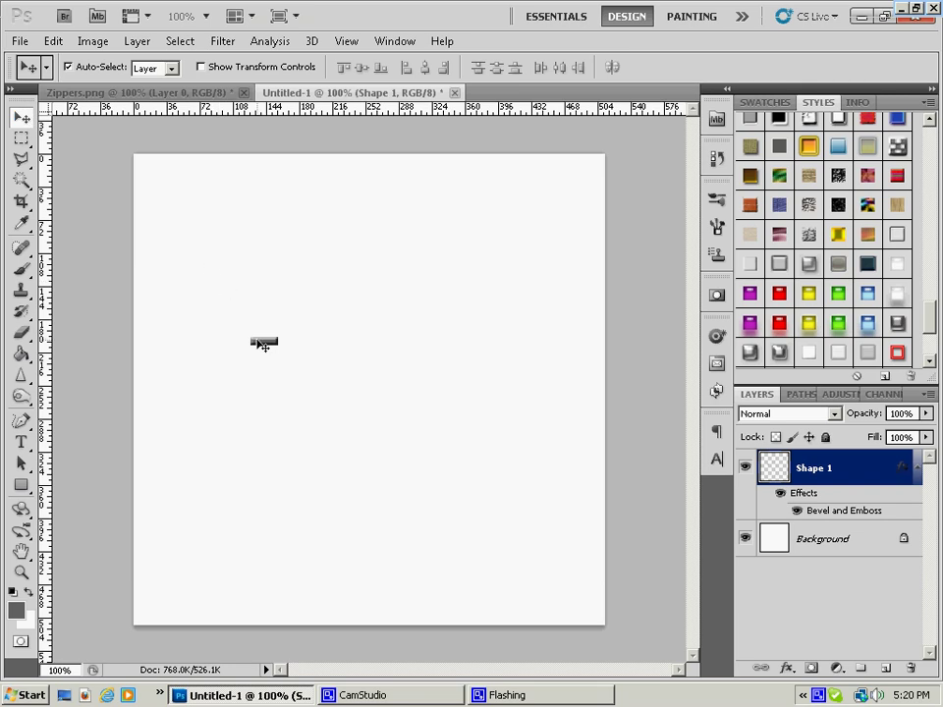
left_click_drag(263, 345, 332, 348)
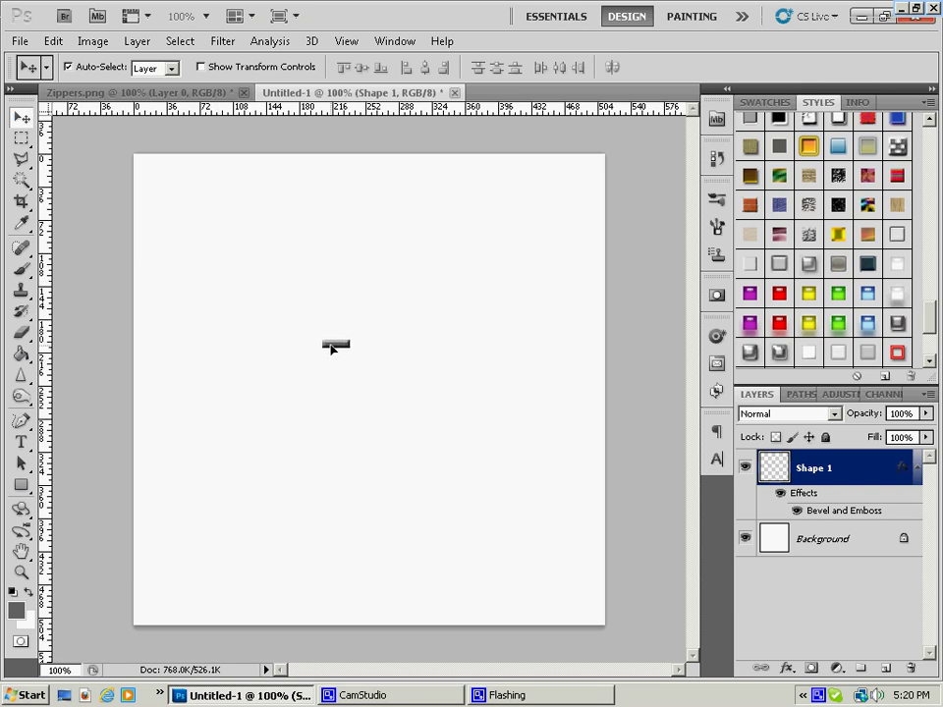
Convert Shape 1 to a smart object and duplicate it as Shape 1 copy.
right_click(808, 464)
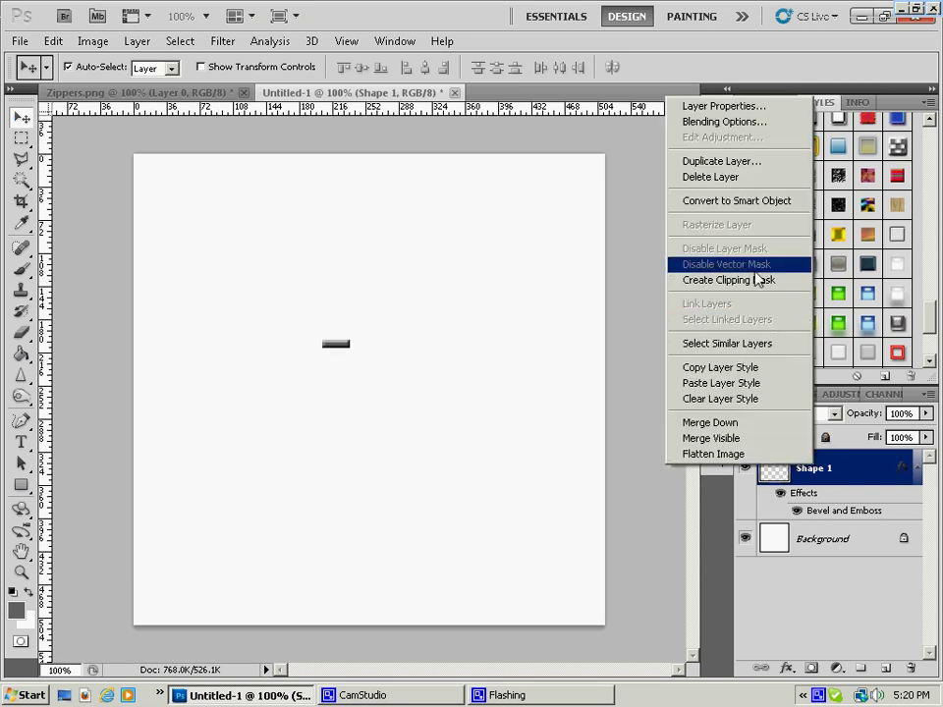
left_click(745, 202)
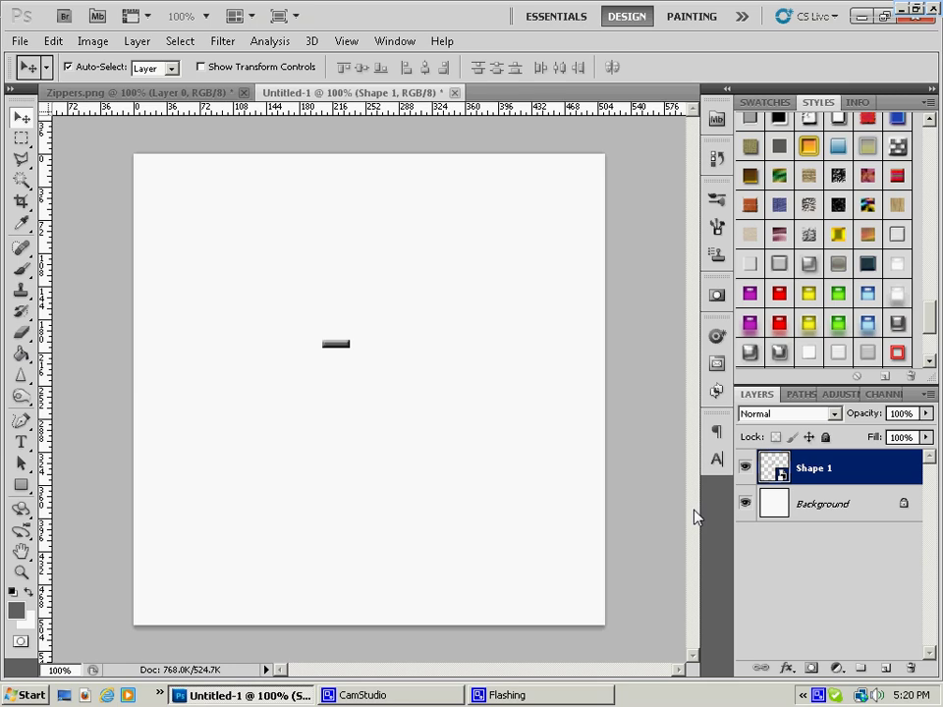
right_click(823, 475)
left_click(722, 102)
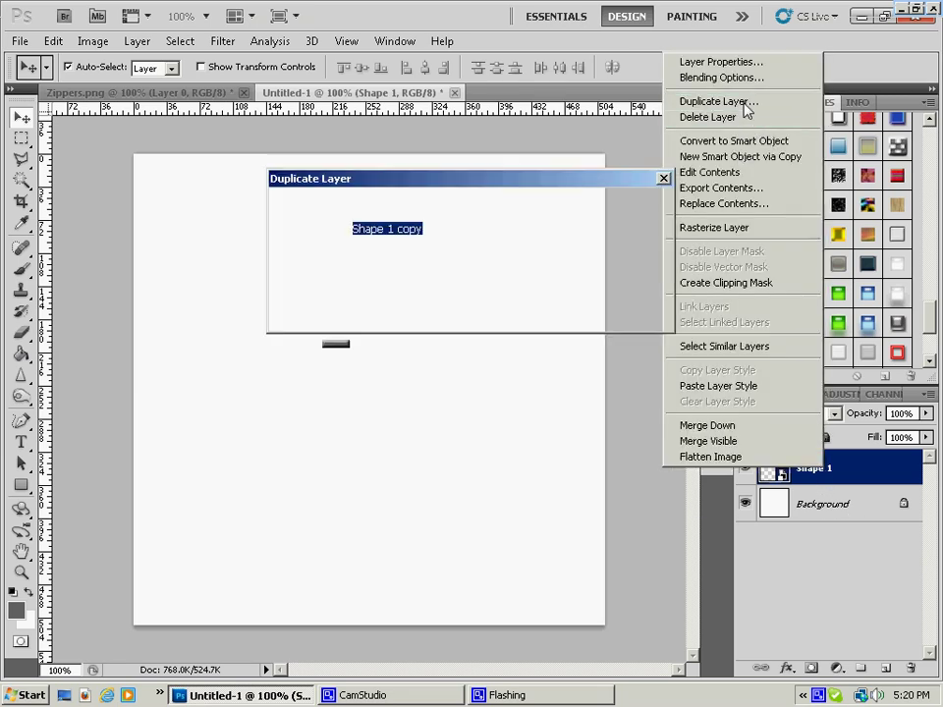
left_click(627, 207)
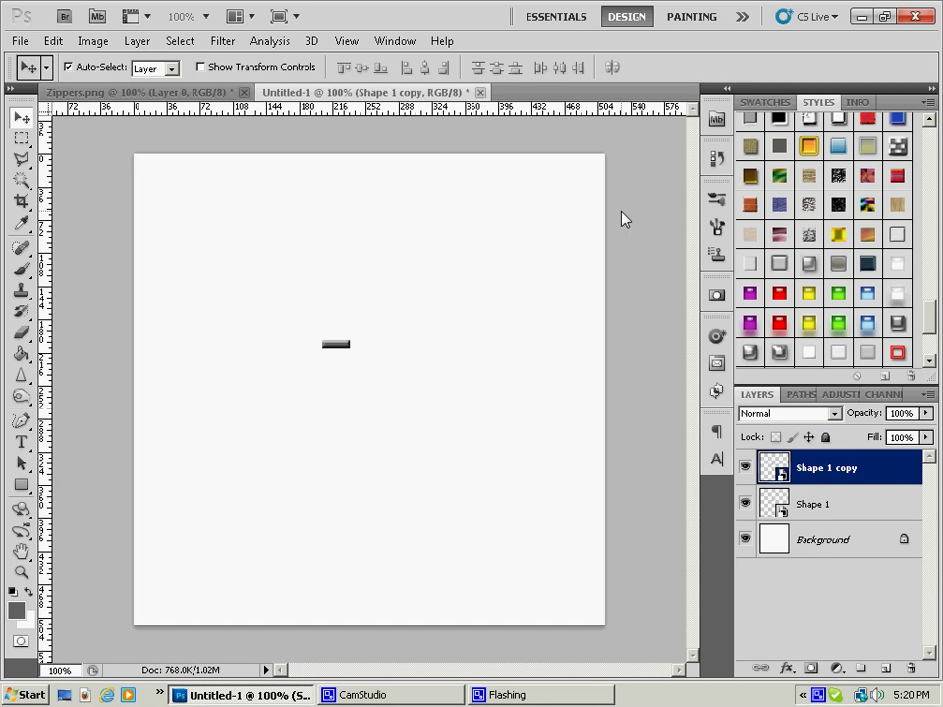
Nudge the copy down and right, then select both tooth layers.
key("Down")
key("Down")
key("Down")
key("Down")
key("Down")
key("Down")
key("Down")
key("Down")
key("Right")
key("Right")
key("Right")
key("Right")
key("Right")
key("Right")
key("Right")
key("Right")
left_click(846, 518, "shift")
Duplicate the two tooth layers and nudge the new pair down.
right_click(847, 520)
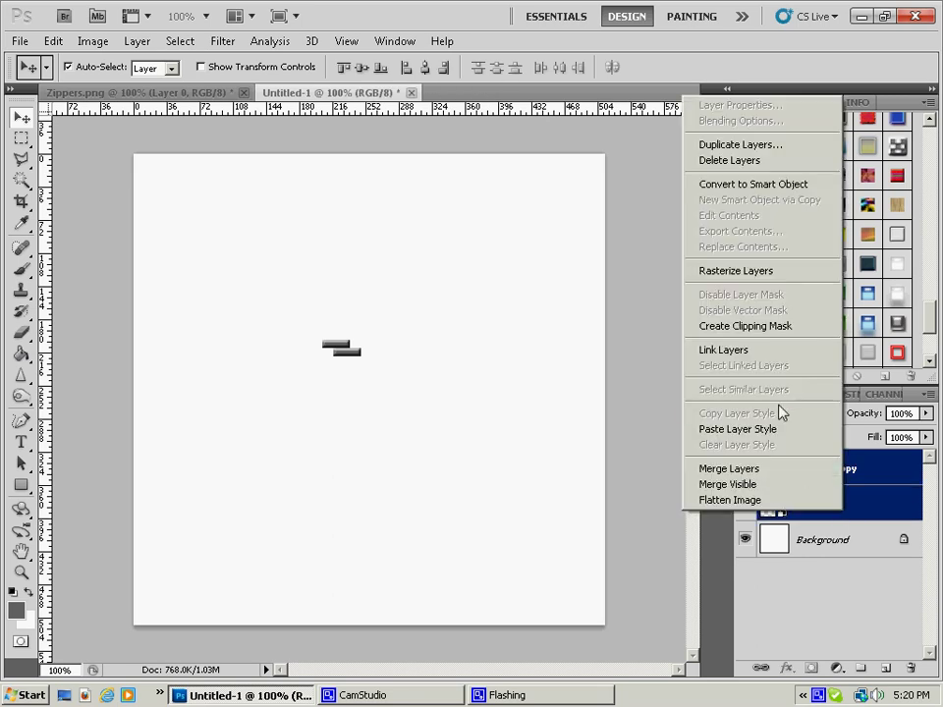
left_click(751, 147)
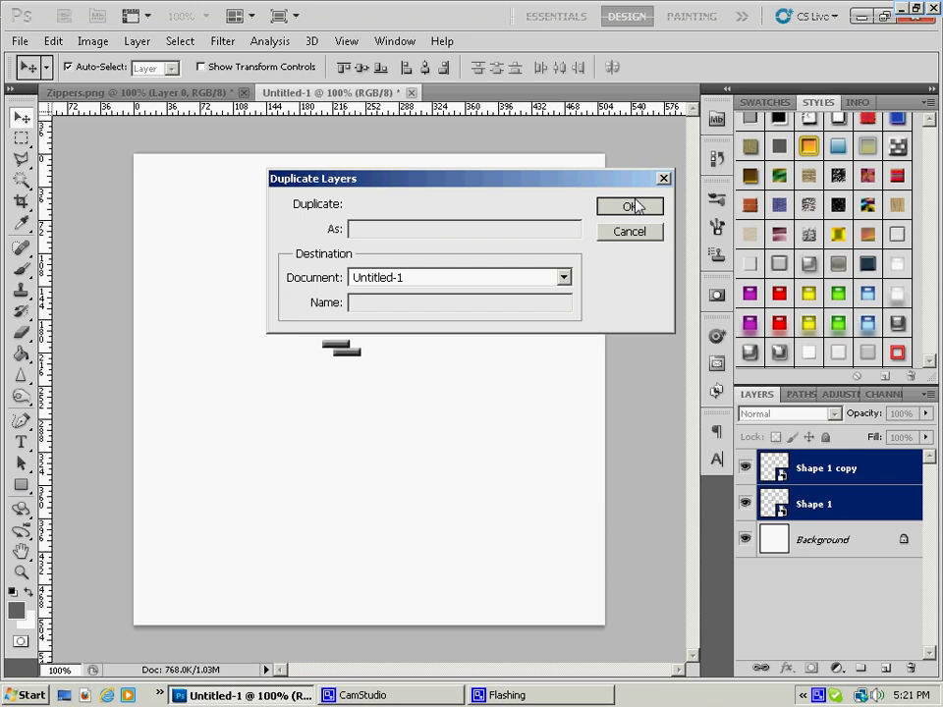
left_click(637, 206)
key("Down")
key("Down")
key("Down")
key("Down")
key("Down")
key("Down")
key("Down")
key("Down")
key("Down")
key("Down")
key("Down")
key("Down")
key("Down")
key("Down")
key("Down")
key("Down")
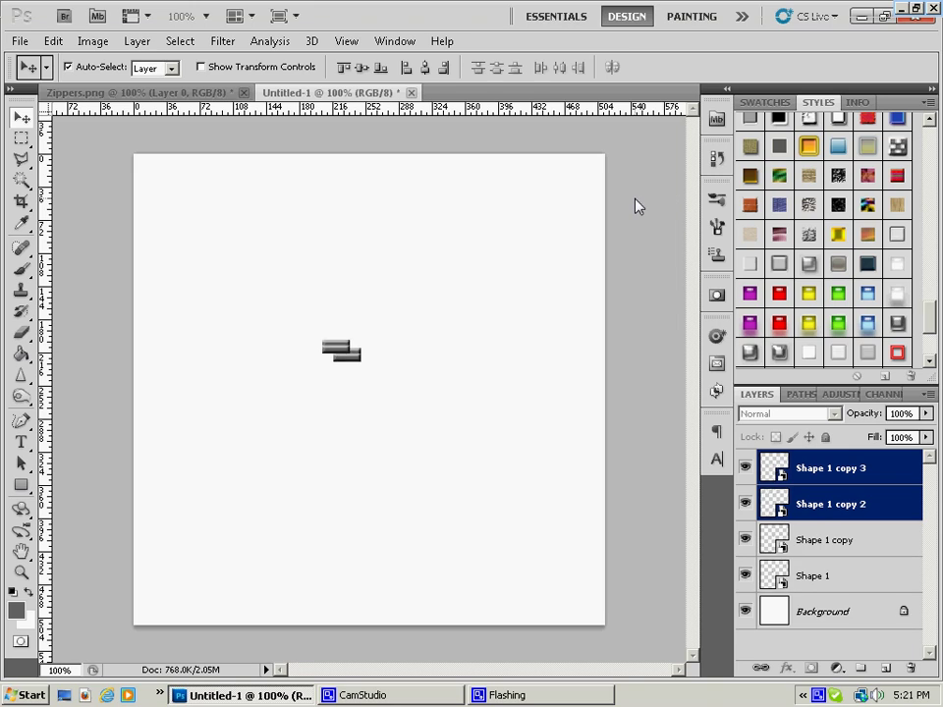
key("Down")
key("Down")
key("Down")
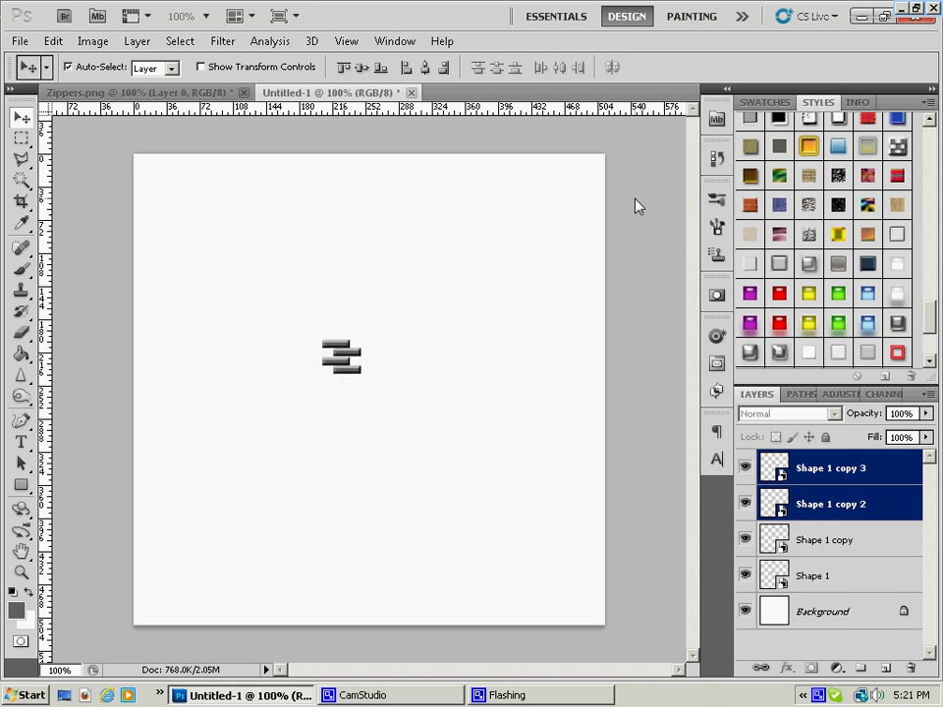
Select all four tooth layers, duplicate them, and nudge the copies below the others.
left_click(828, 577)
left_click(820, 478, "shift")
right_click(821, 473)
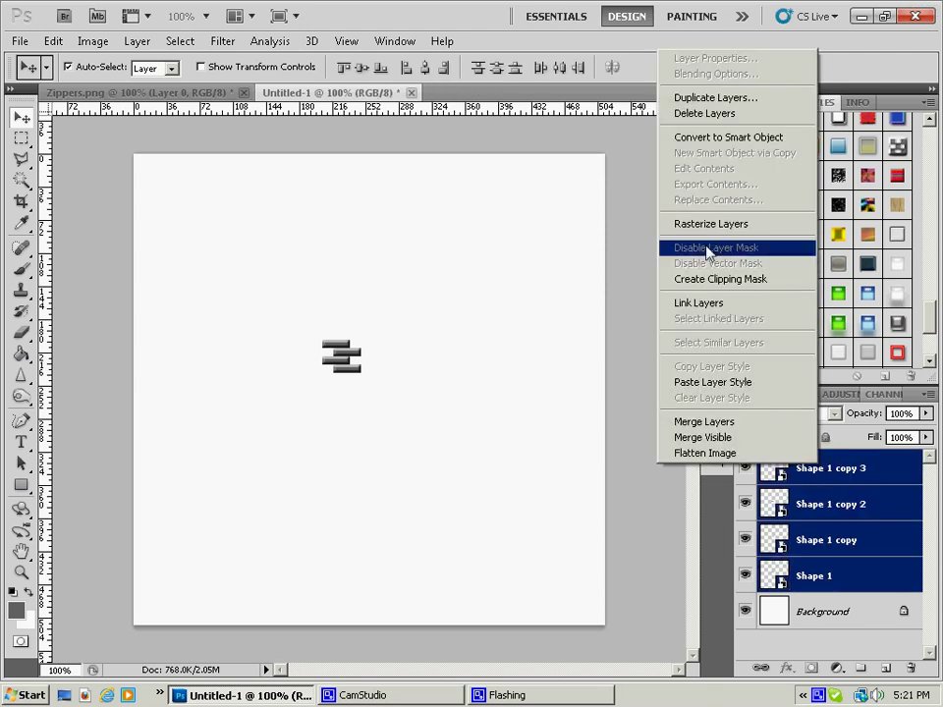
left_click(711, 95)
left_click(609, 204)
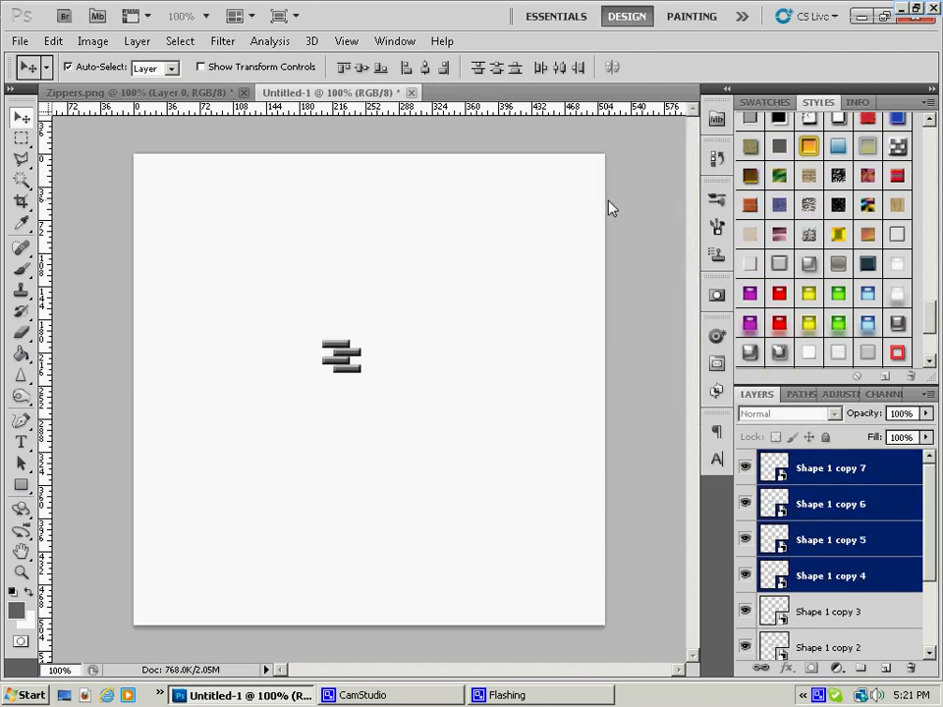
key("Down")
key("Down")
key("Down")
key("Down")
key("Down")
key("Down")
key("Down")
key("Down")
key("Down")
key("Down")
key("Down")
key("Down")
key("Down")
key("Down")
key("Down")
key("Down")
key("Down")
key("Down")
key("Down")
key("Down")
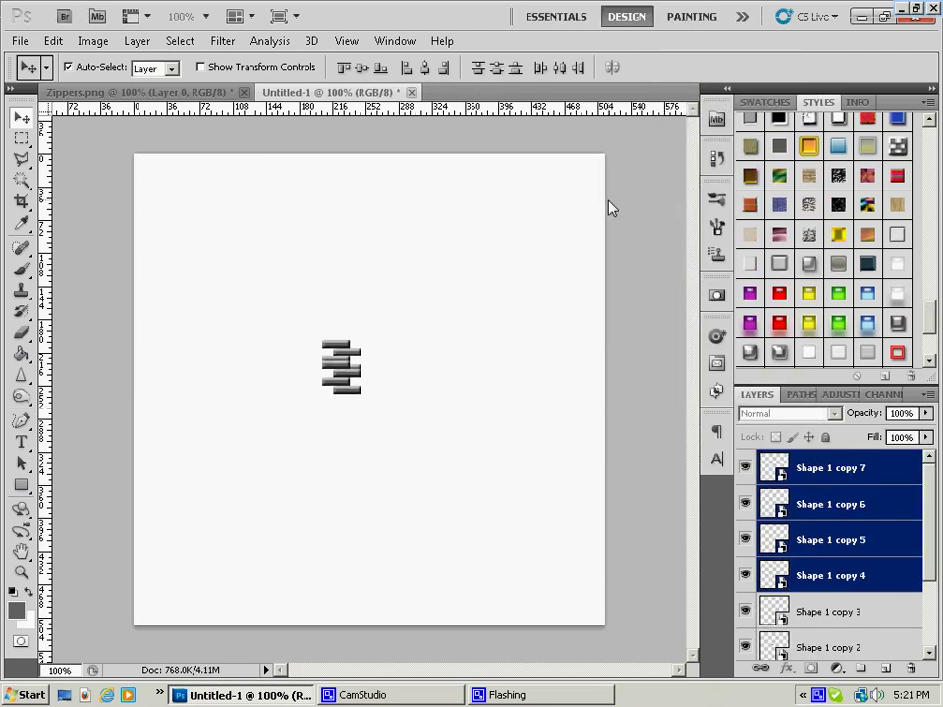
key("Down")
key("Down")
key("Down")
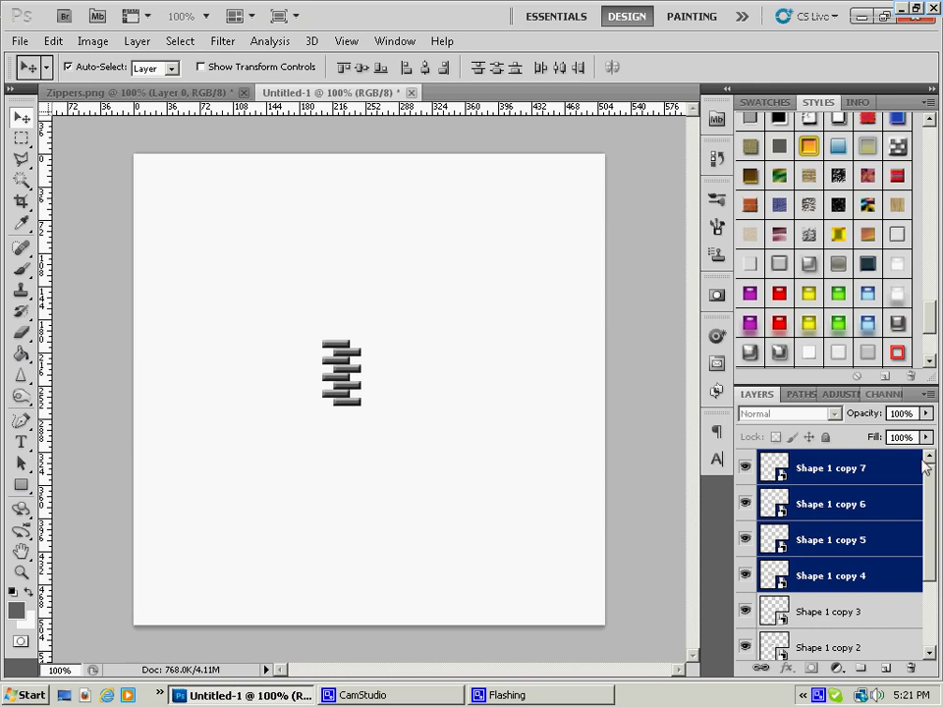
Duplicate all tooth layers down to Shape 1 and move the copies further down the column.
scroll(841, 472, "down", 2)
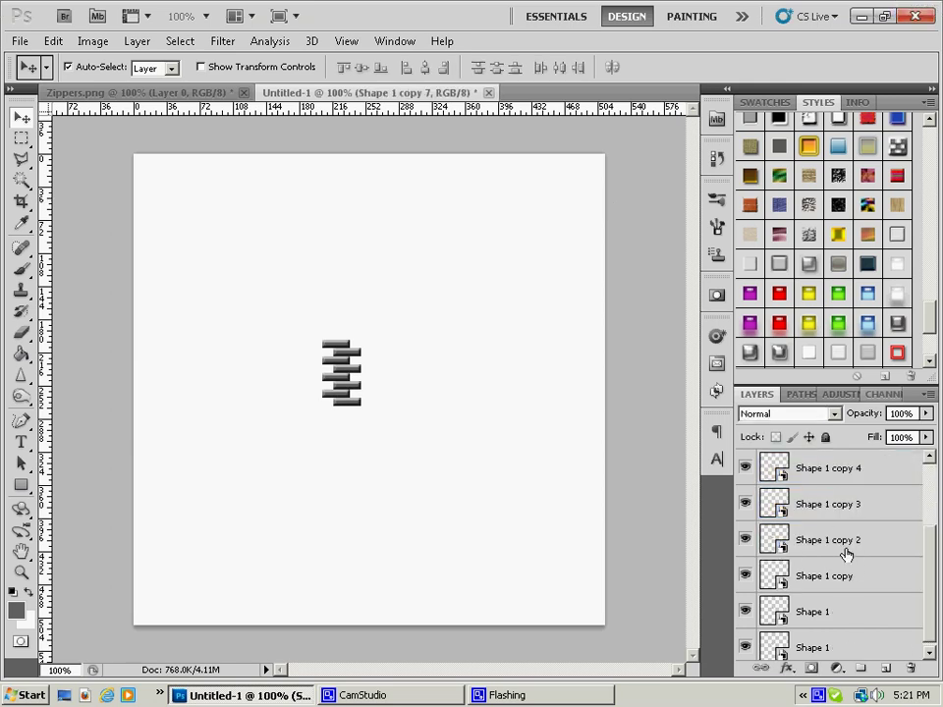
left_click(825, 612, "shift")
right_click(828, 613)
left_click(723, 240)
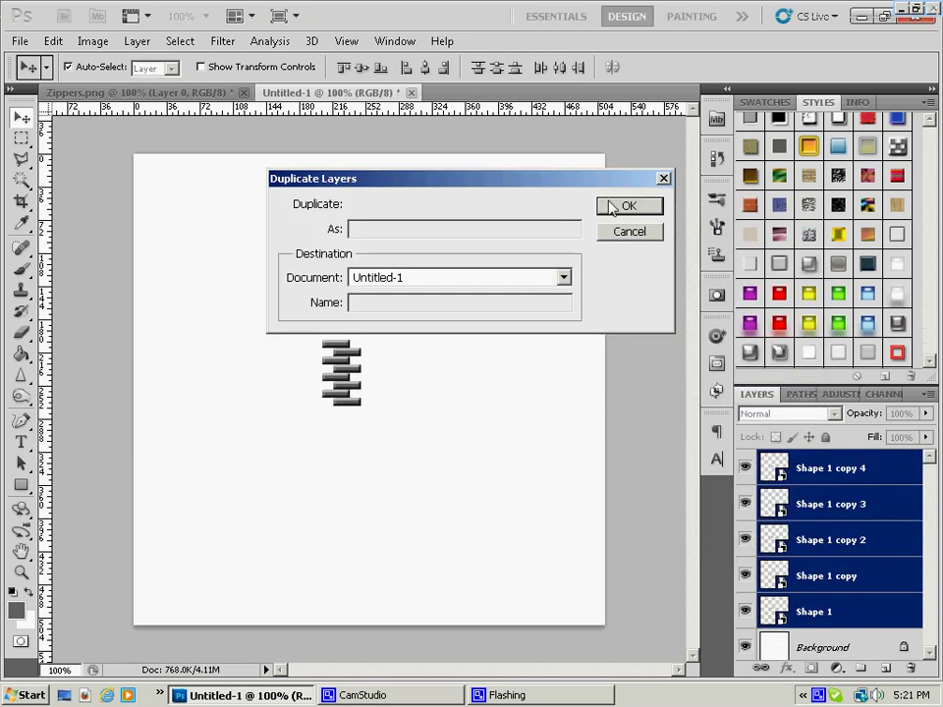
left_click(617, 206)
key("Down")
key("Down")
key("Down")
key("Down")
key("Down")
key("Down")
key("Down")
key("Down")
key("Down")
key("Down")
key("Down")
key("Down")
key("Down")
key("Down")
key("Down")
key("Down")
key("Down")
key("Down")
key("Down")
key("Down")
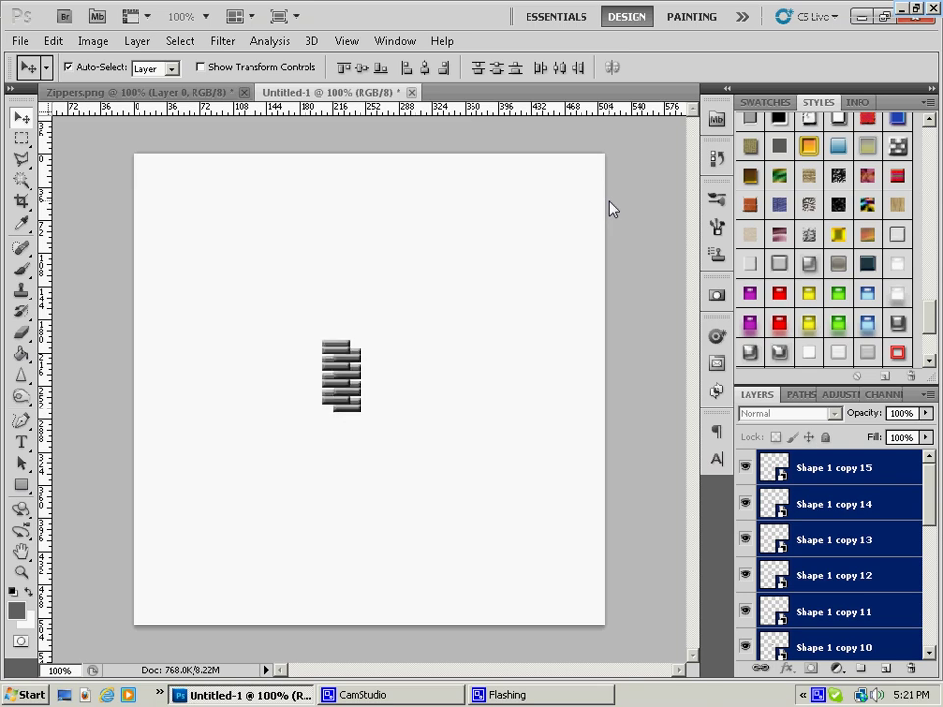
key("Down")
key("Down")
key("Down")
key("Down")
key("Down")
key("Down")
key("Down")
key("Down")
key("Down")
key("Down")
key("Down")
key("Down")
key("Down")
key("Down")
key("Down")
key("Down")
key("Down")
key("Down")
key("Down")
key("Down")
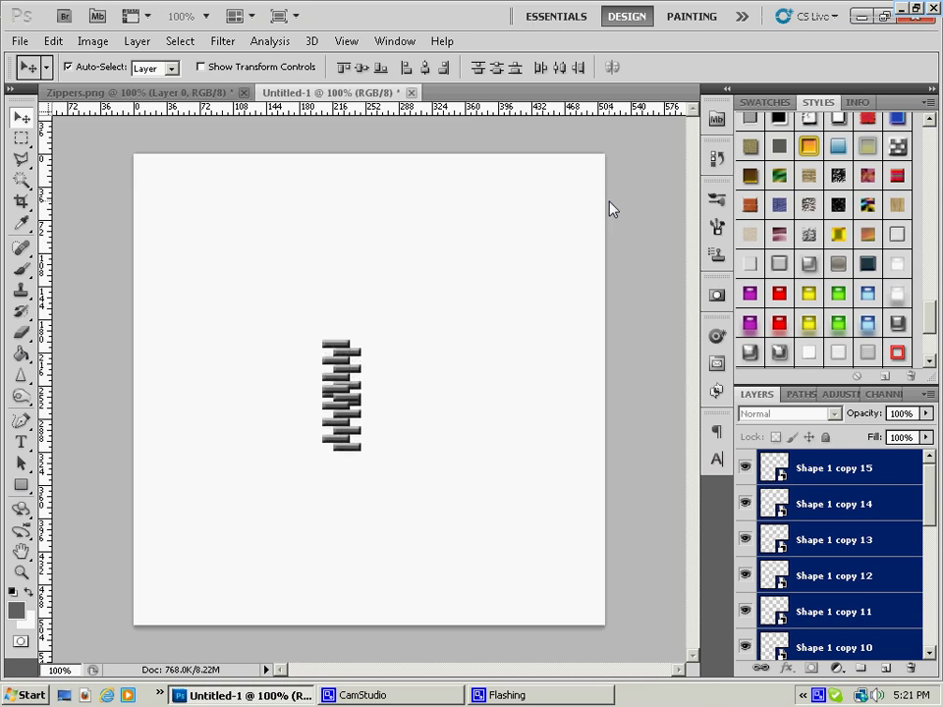
key("Down")
key("Down")
key("Down")
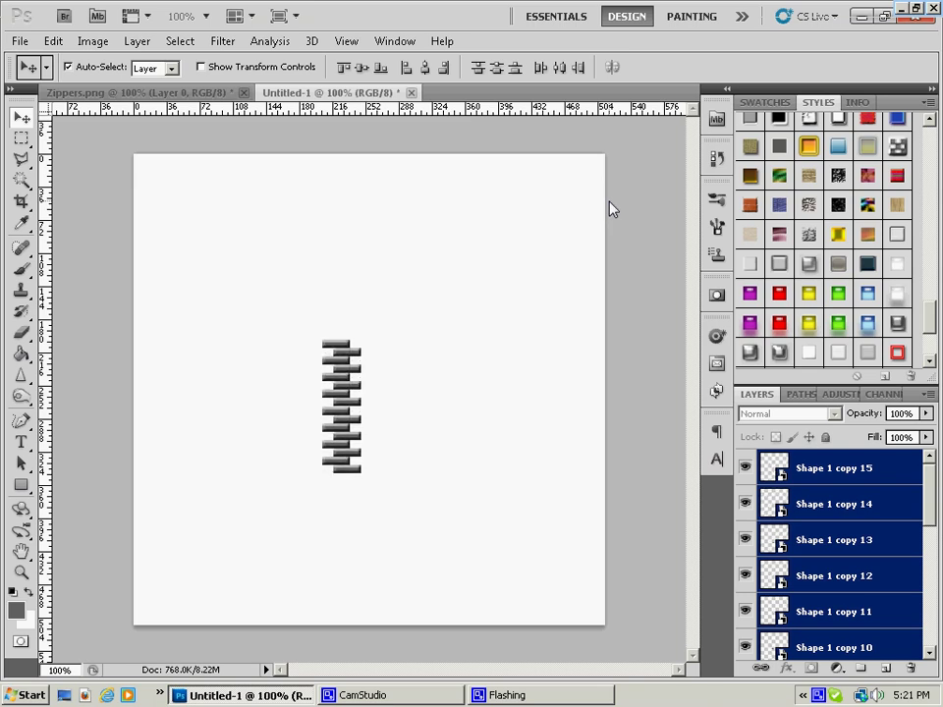
Duplicate every tooth layer once more and drag the copies down near the canvas bottom.
left_click(842, 471)
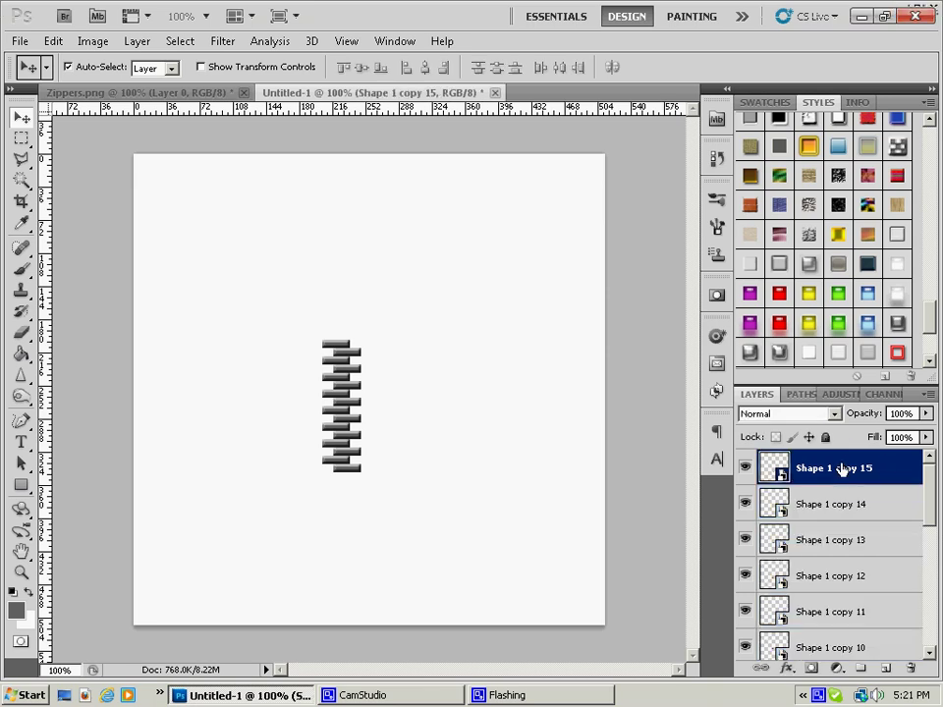
scroll(842, 467, "down", 3)
scroll(840, 475, "down", 2)
left_click(849, 608, "shift")
right_click(849, 608)
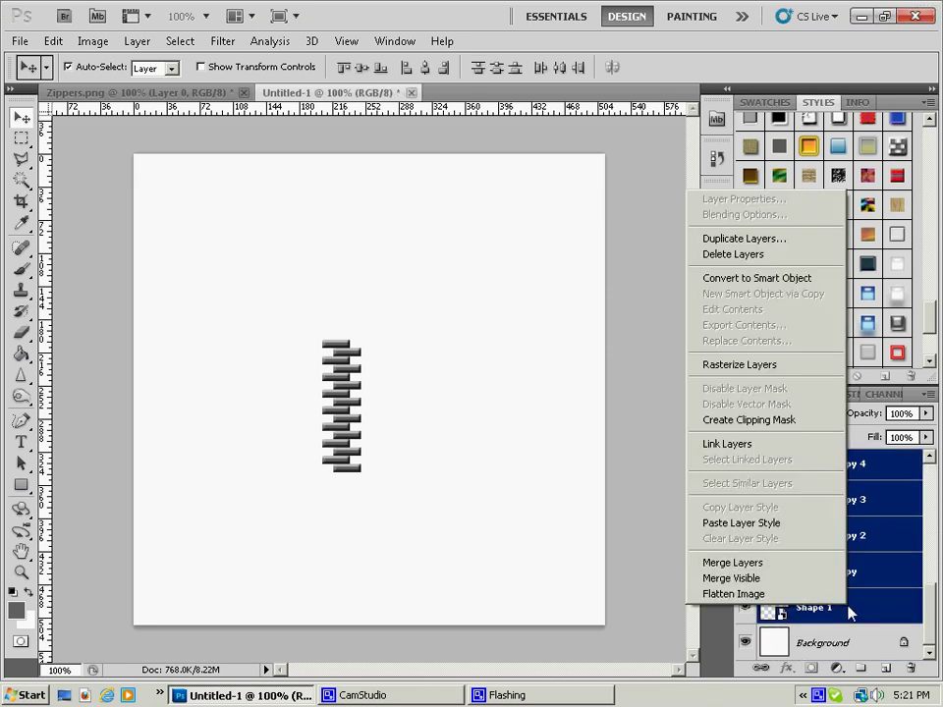
left_click(717, 240)
key("Return")
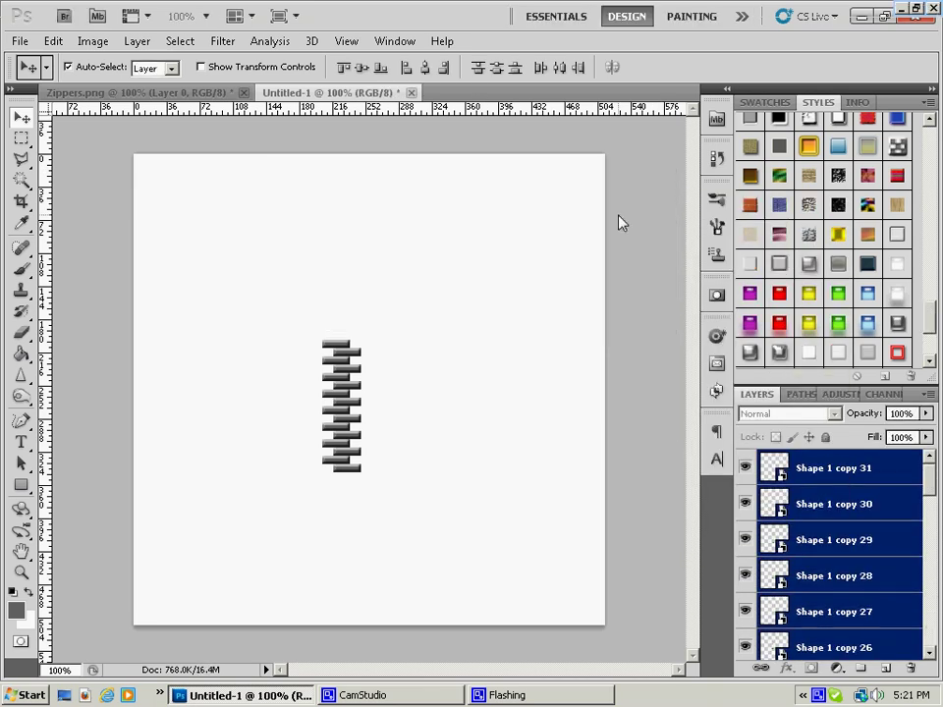
key("Down")
key("Down")
key("Down")
key("Down")
key("Down")
key("Down")
key("Down")
key("Down")
key("Down")
key("Down")
key("Down")
key("Down")
key("Down")
key("Down")
key("Down")
key("Down")
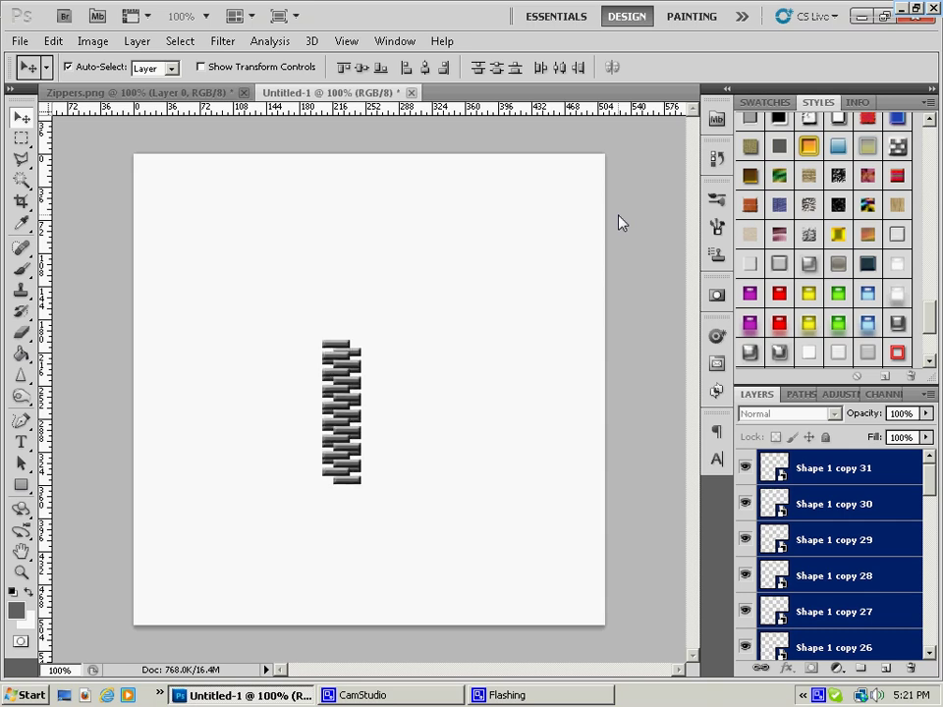
key("Down")
key("Down")
key("Down")
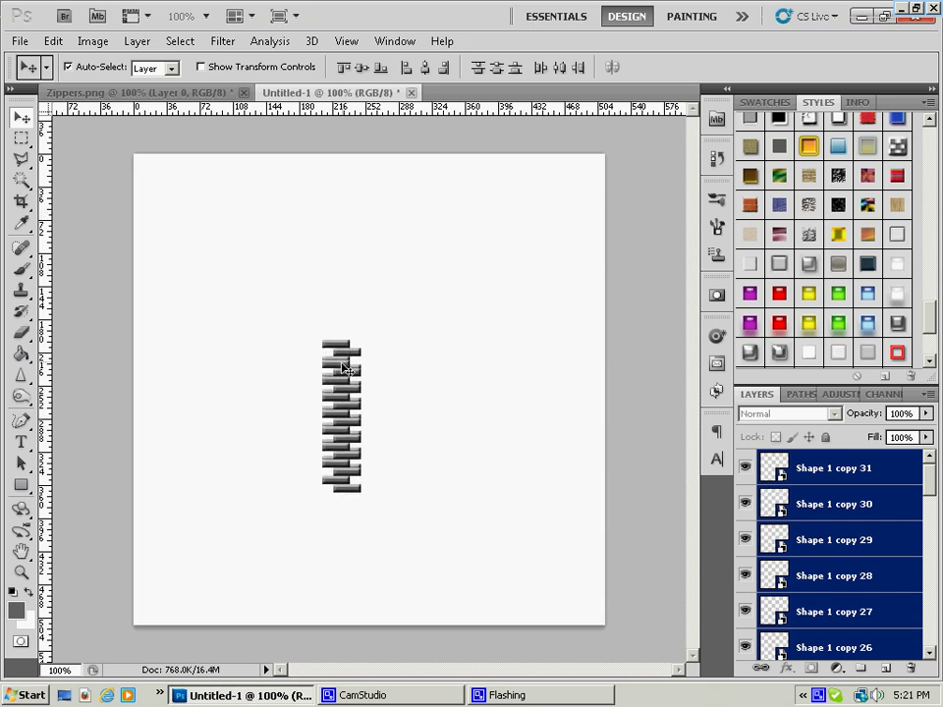
left_click_drag(345, 369, 341, 483)
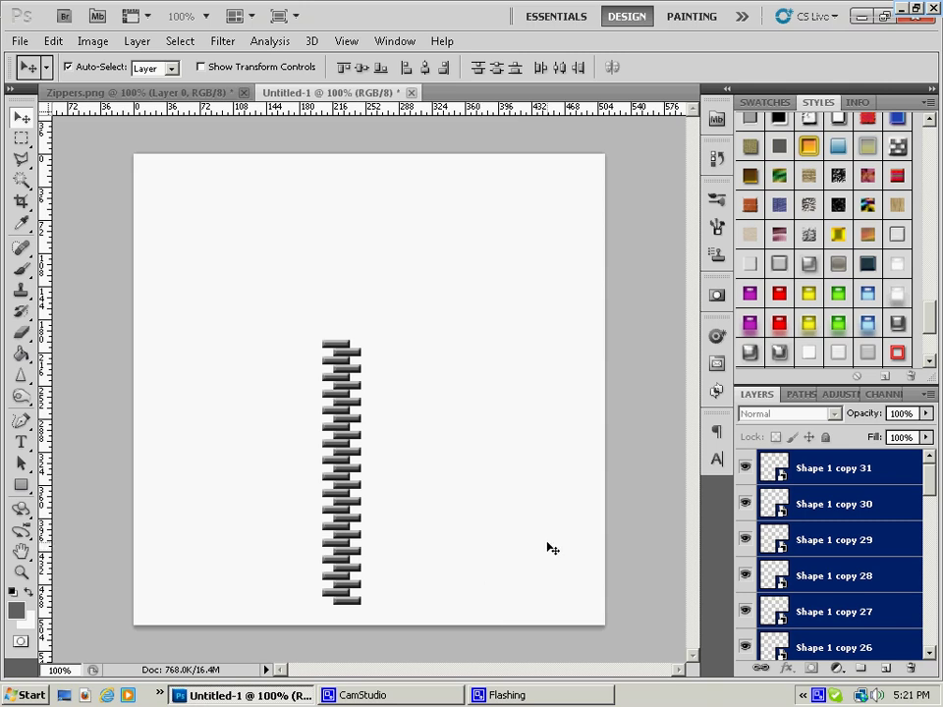
Select Shape 1 copy 31 and create an empty layer group, Group 1, with Ctrl+G.
left_click(806, 504)
scroll(827, 564, "down", 1)
scroll(827, 564, "up", 1)
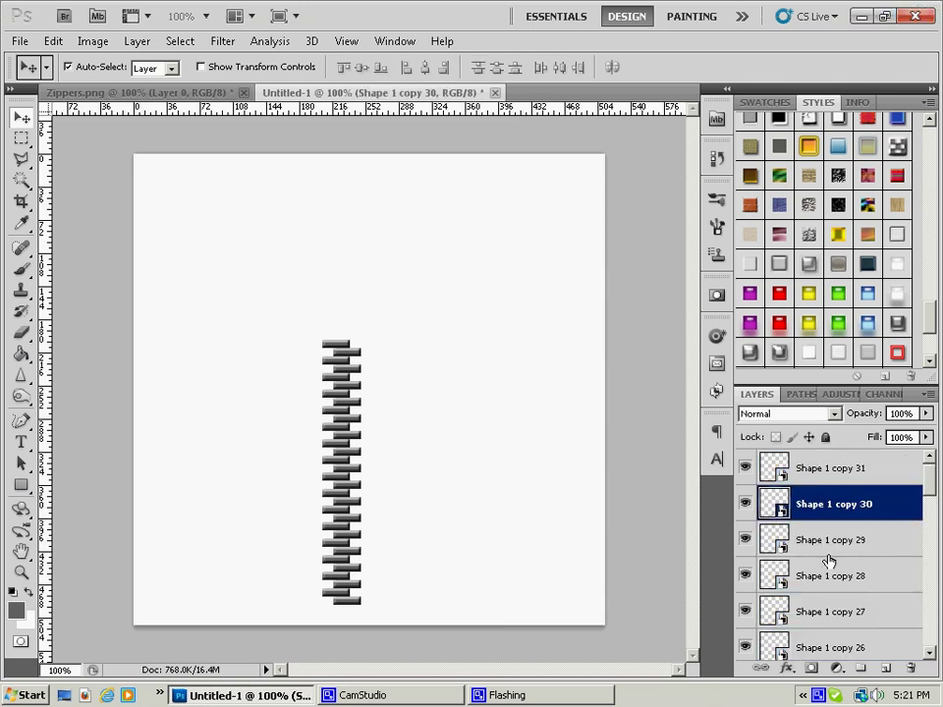
left_click(810, 470)
key("ctrl+g")
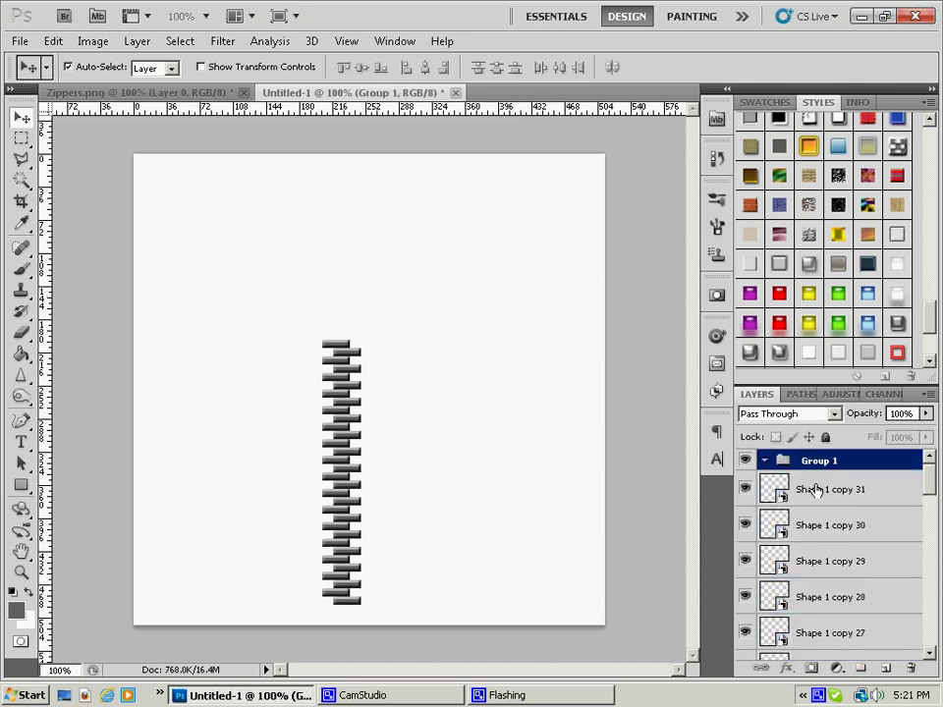
Select the tooth layers from Shape 1 copy 31 down to Shape 1 and drag them into Group 1.
left_click(814, 489)
scroll(810, 559, "down", 12)
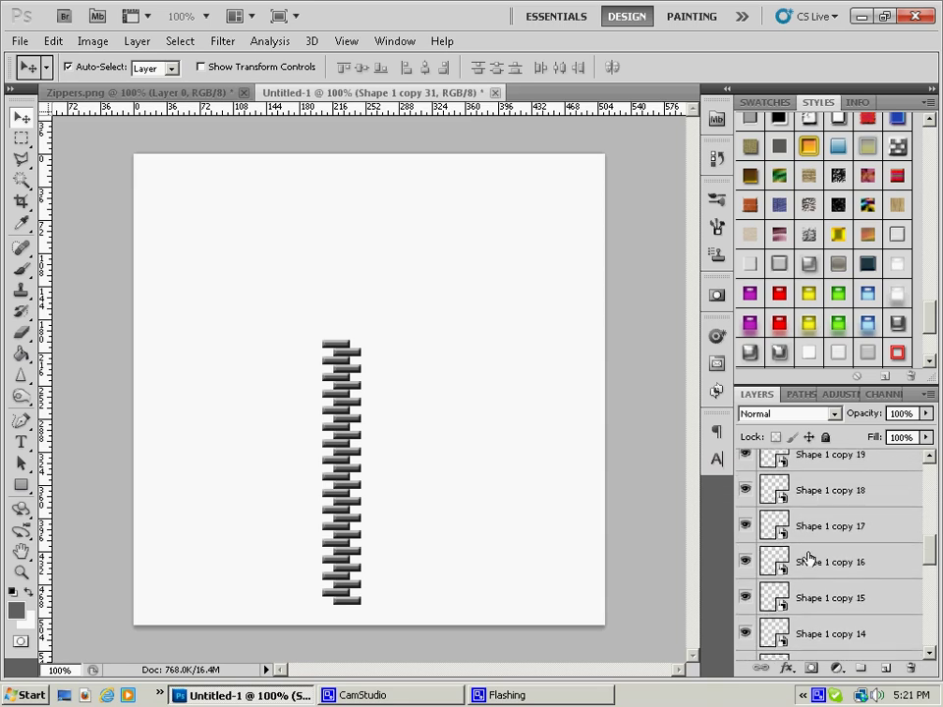
scroll(808, 560, "down", 15)
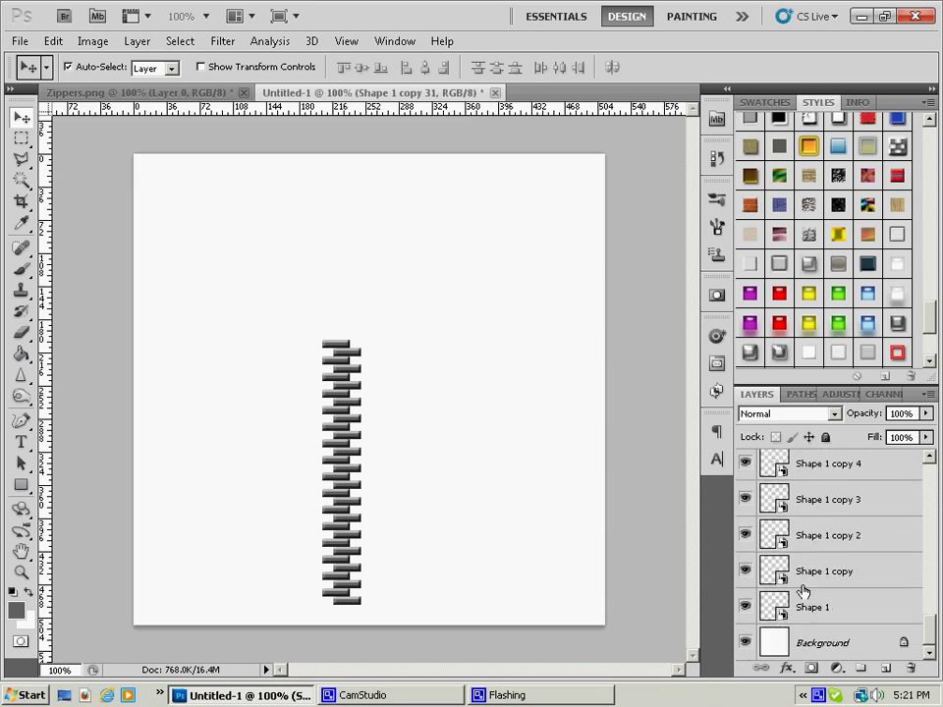
left_click(807, 607, "shift")
scroll(816, 608, "up", 3)
left_click_drag(933, 609, 929, 469)
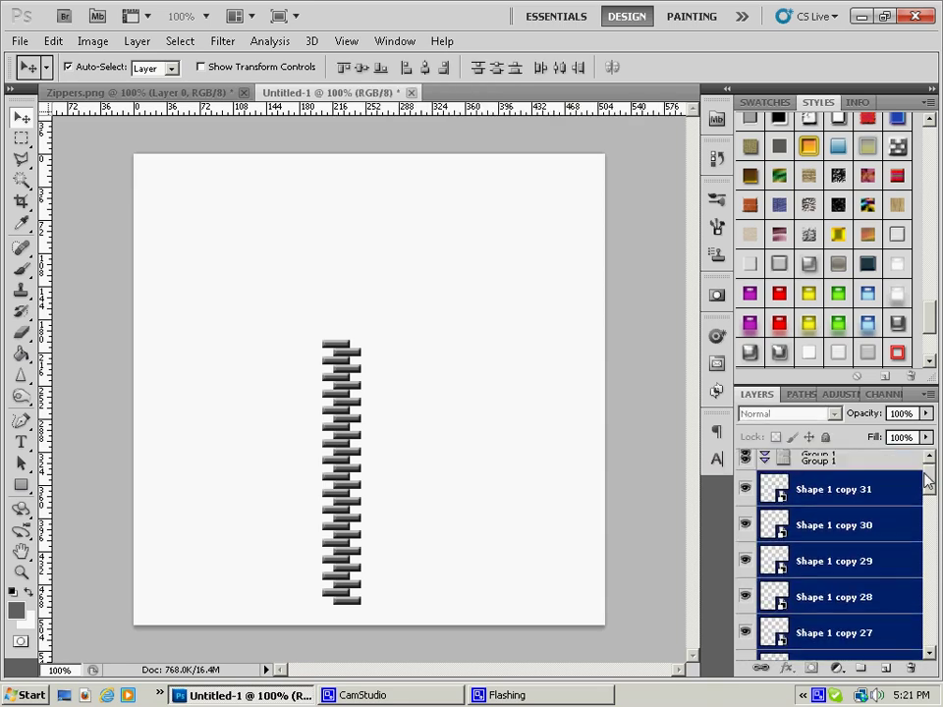
Finish placing the teeth in Group 1, then duplicate all tooth layers down to Shape 1.
left_click_drag(812, 488, 813, 462)
left_click(807, 486)
scroll(831, 501, "down", 3)
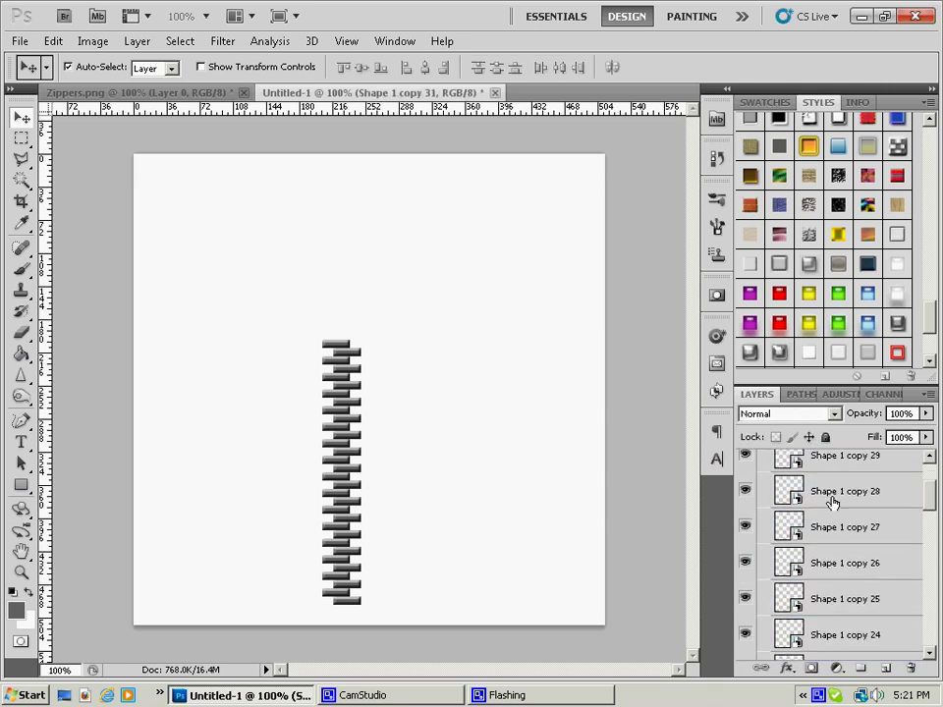
scroll(831, 501, "down", 2)
left_click_drag(933, 524, 933, 628)
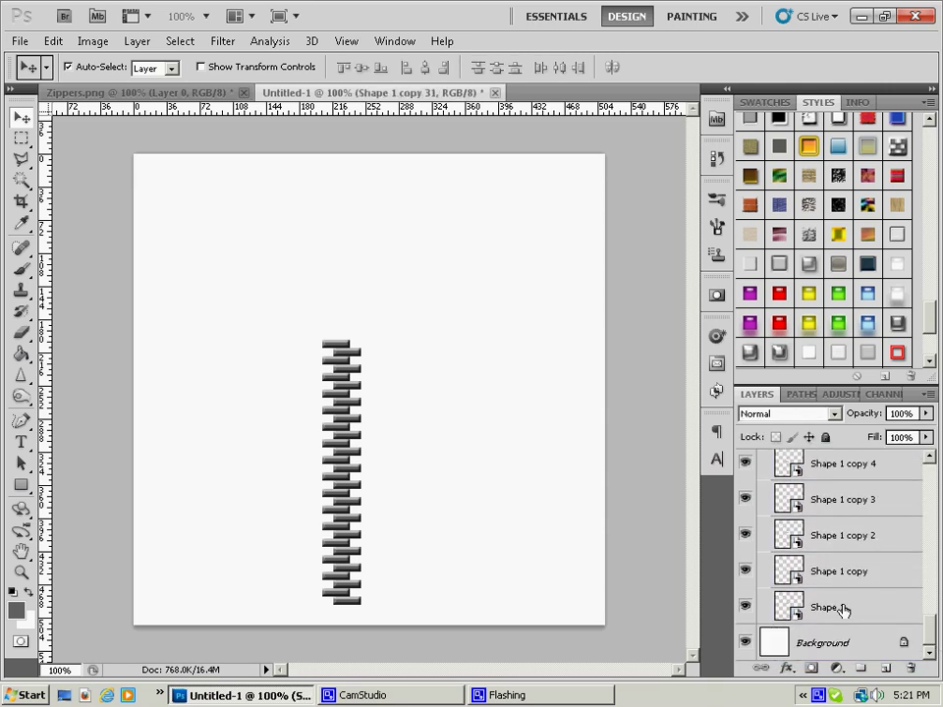
left_click(785, 606, "shift")
right_click(784, 606)
left_click(751, 236)
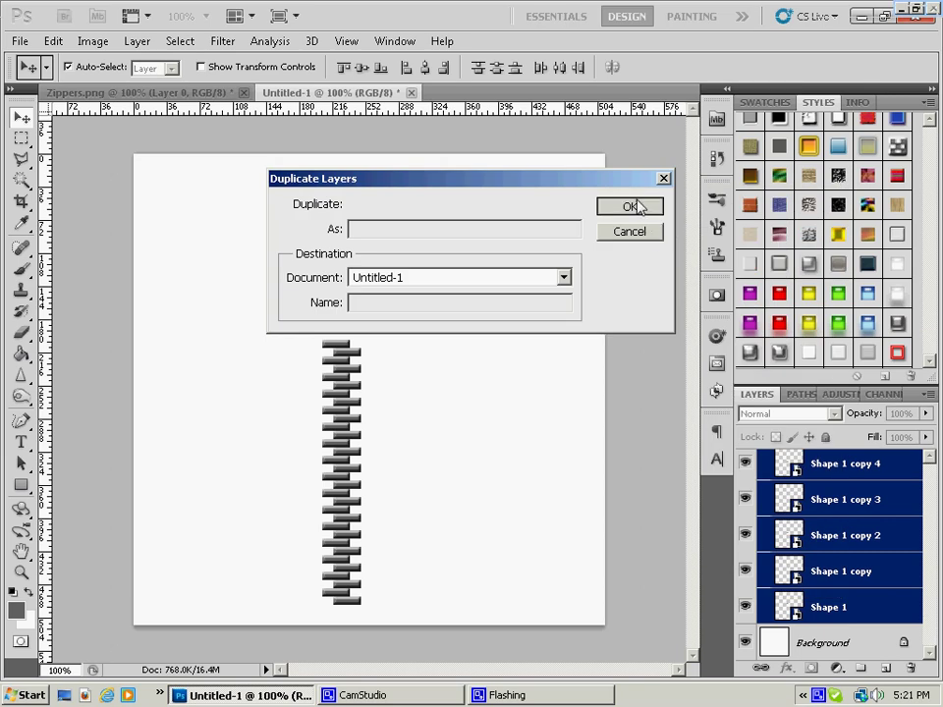
left_click(636, 204)
Drag the duplicates out of the group, merge them into Shape 1 copy 63, and hide Group 1.
scroll(930, 467, "up", 1)
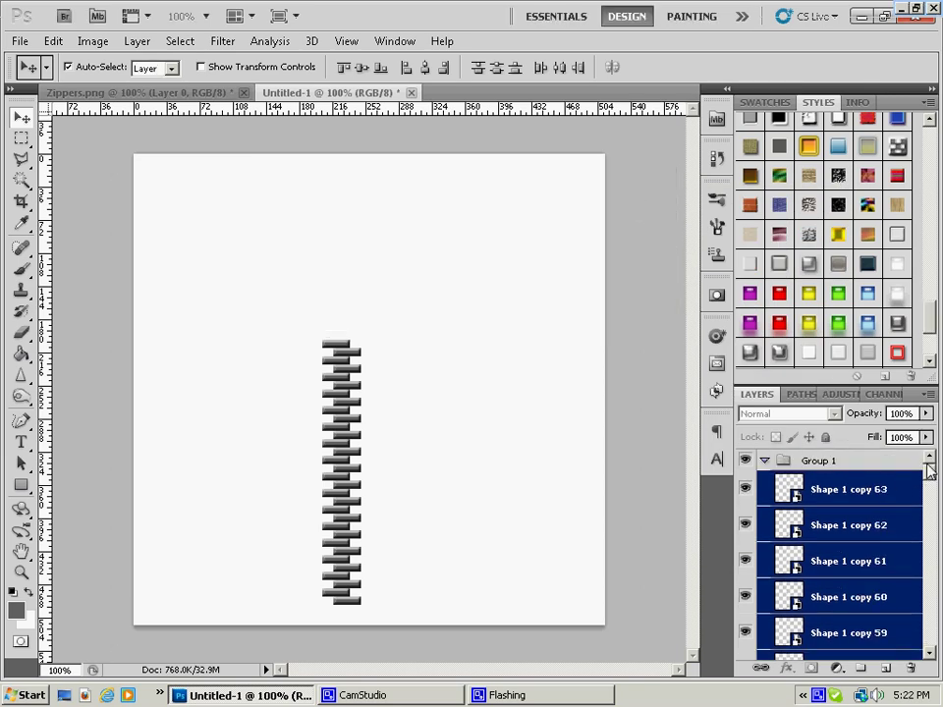
left_click_drag(916, 488, 838, 456)
right_click(838, 456)
left_click(773, 413)
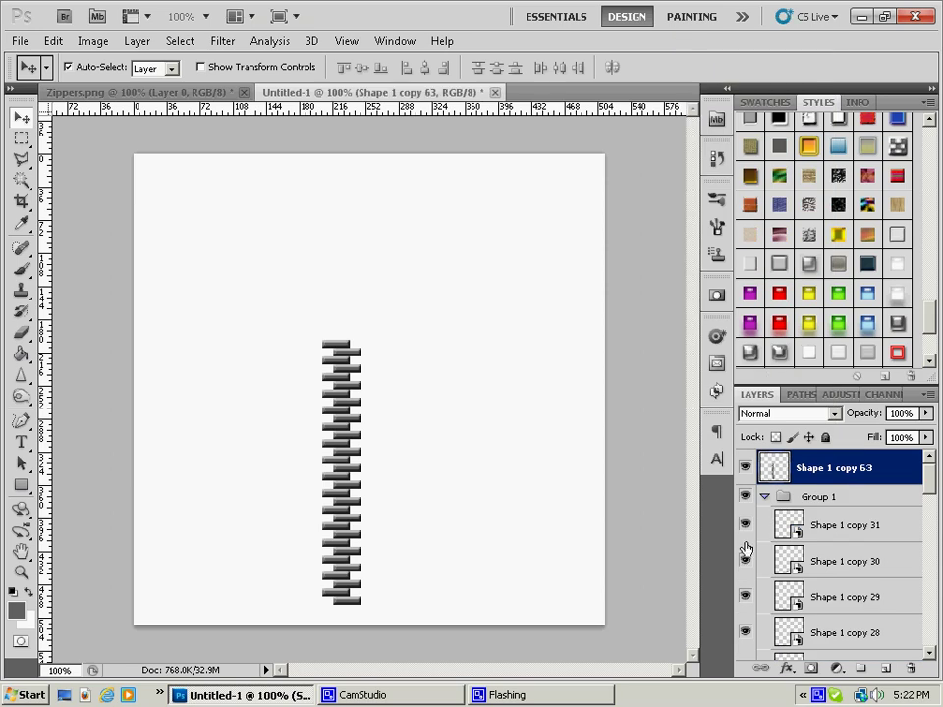
left_click(745, 468)
left_click(745, 468)
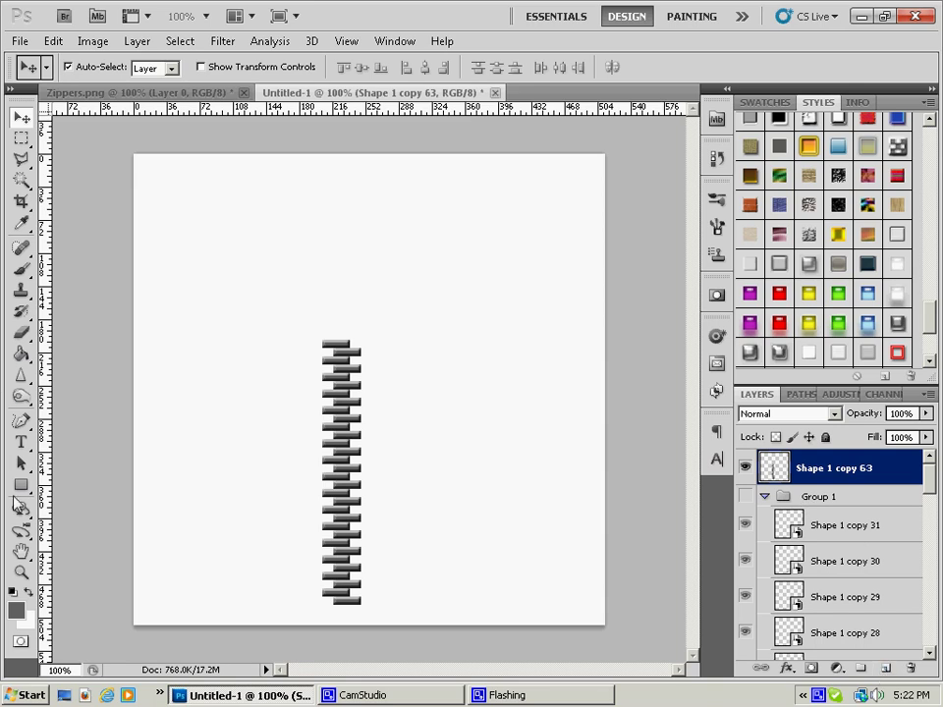
Set the foreground colour to dark red ab0000.
key("x")
left_click(16, 609)
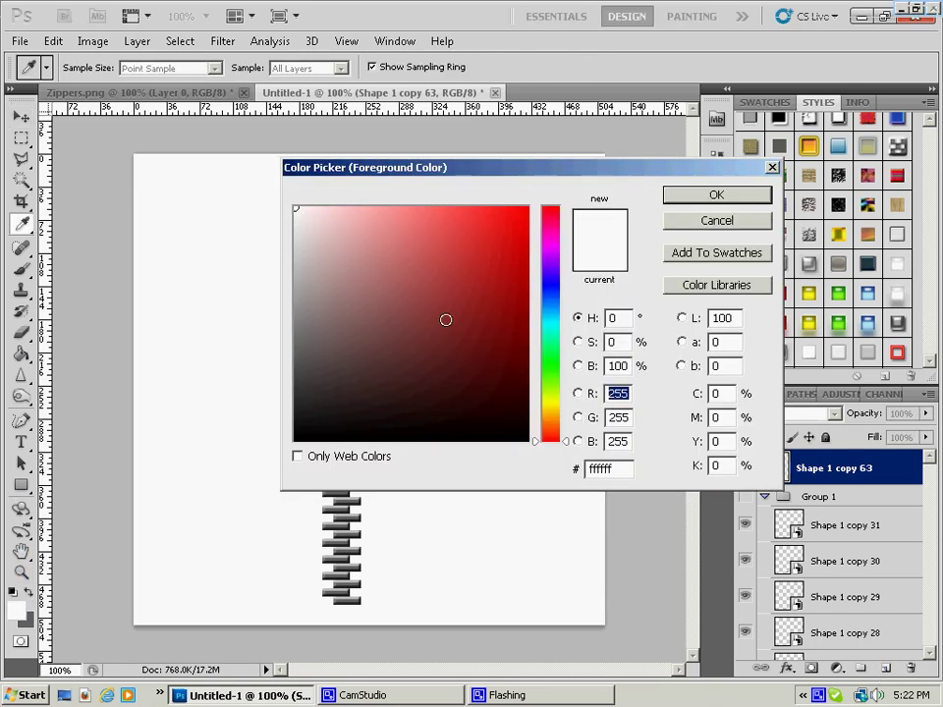
left_click(528, 284)
left_click(678, 194)
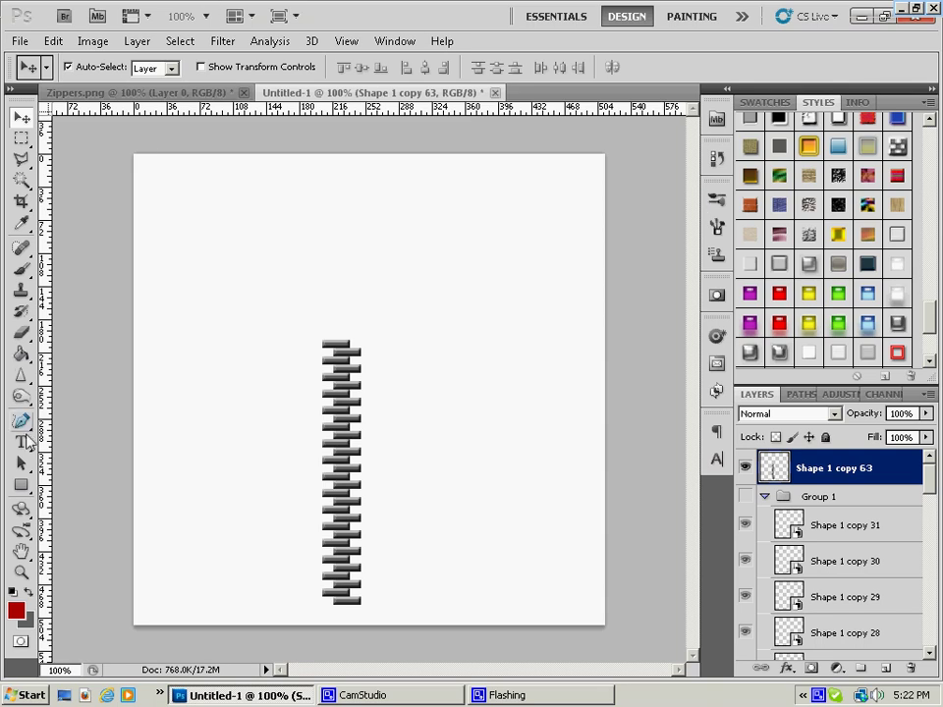
Draw a tall red rectangle beside the teeth and rasterize the Shape 2 layer.
left_click(22, 485)
left_click_drag(299, 292, 348, 631)
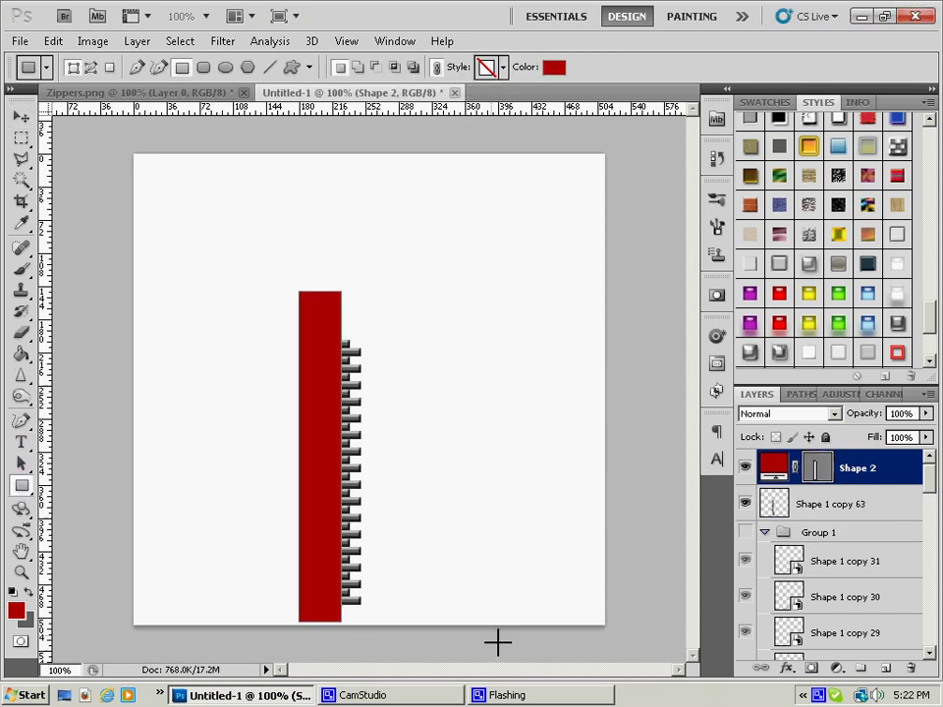
right_click(877, 478)
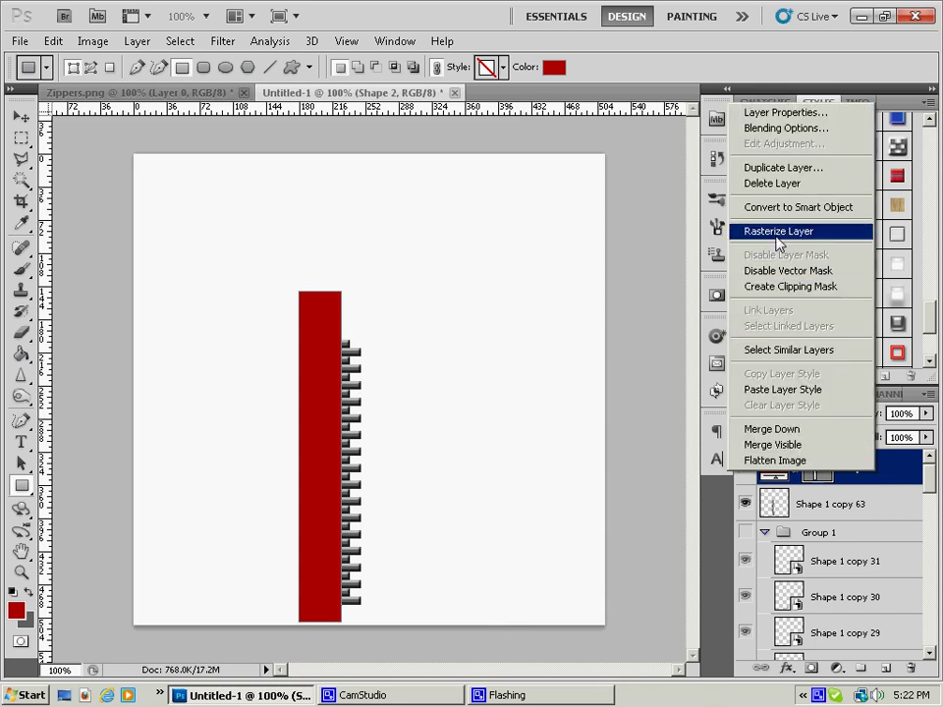
left_click(783, 167)
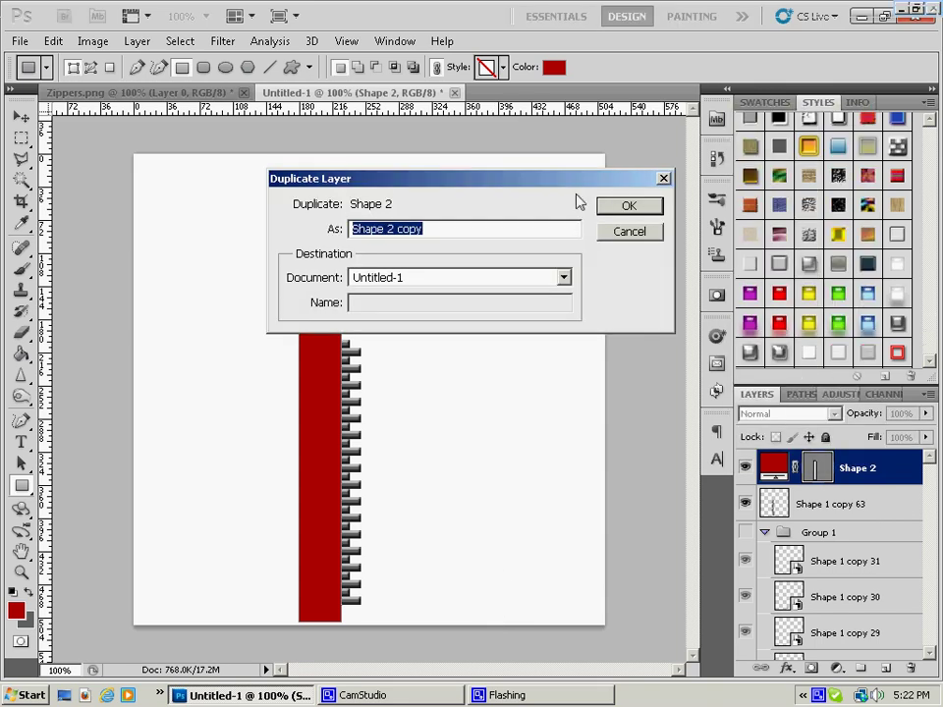
left_click(634, 232)
right_click(864, 471)
left_click(784, 236)
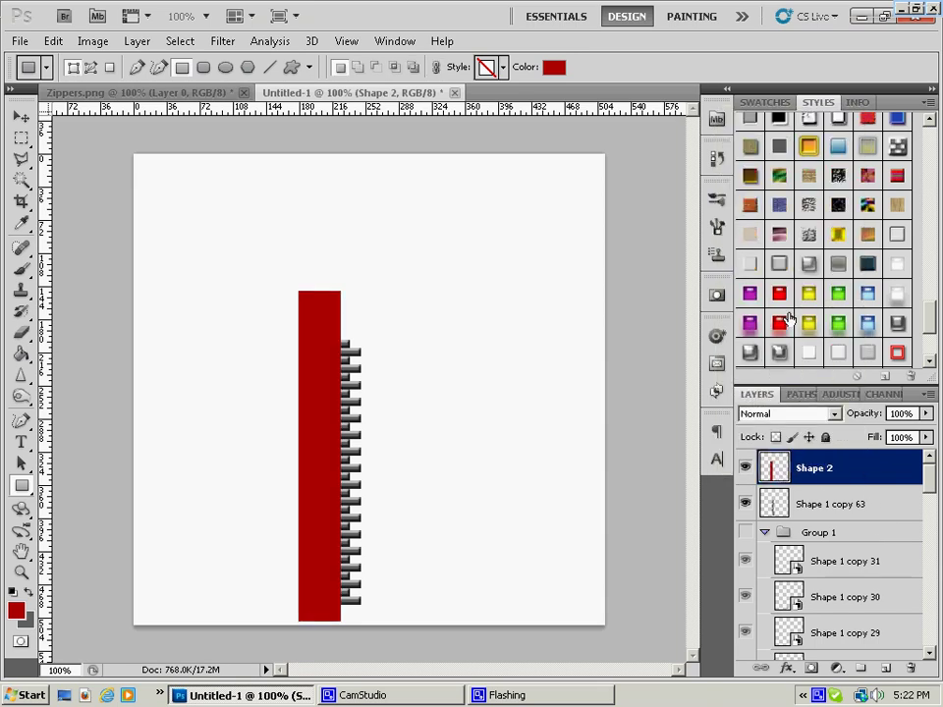
Move Shape 2 below the teeth layer and duplicate it as Shape 2 copy.
left_click_drag(823, 479, 771, 507)
right_click(771, 504)
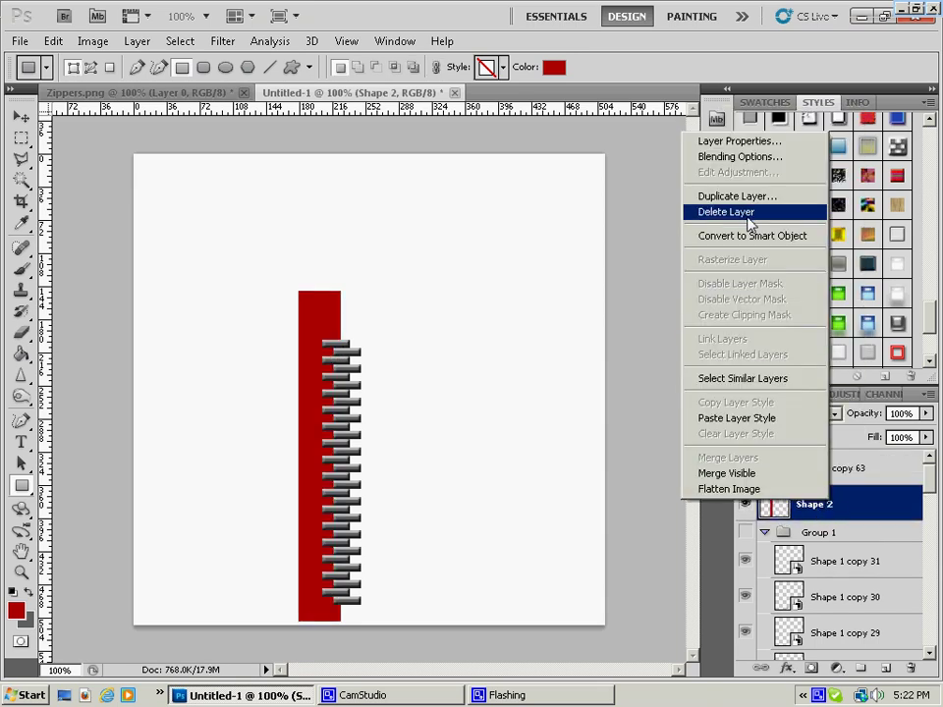
left_click(737, 197)
key("Return")
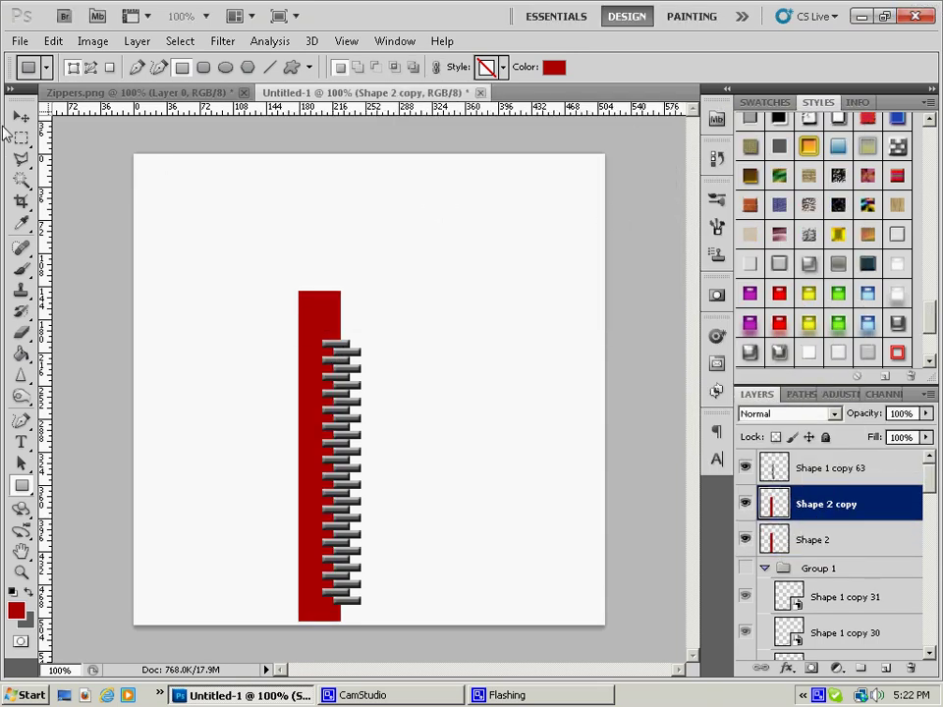
Nudge Shape 2 copy right to open a narrow seam, and shift Shape 2 slightly left.
left_click(25, 118)
key("Right")
key("Right")
key("Right")
key("Right")
key("Right")
key("Right")
key("Right")
key("Right")
key("Right")
key("Right")
key("Right")
key("Right")
key("Right")
key("Right")
key("Right")
key("Right")
key("Right")
key("Right")
key("Right")
key("Right")
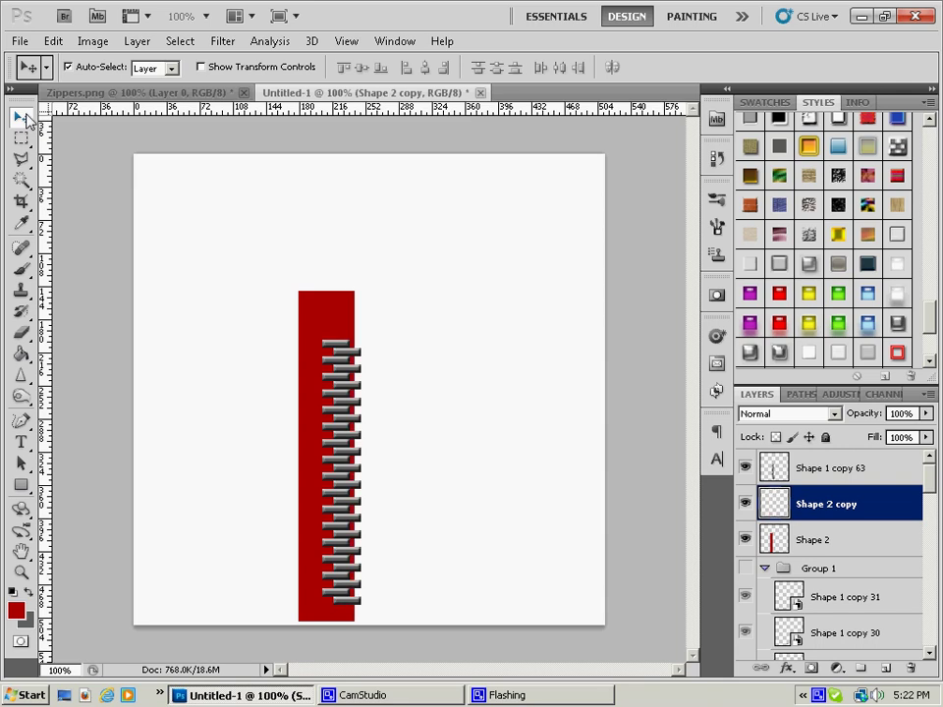
key("Right")
key("Right")
key("Right")
key("Right")
key("Right")
key("Right")
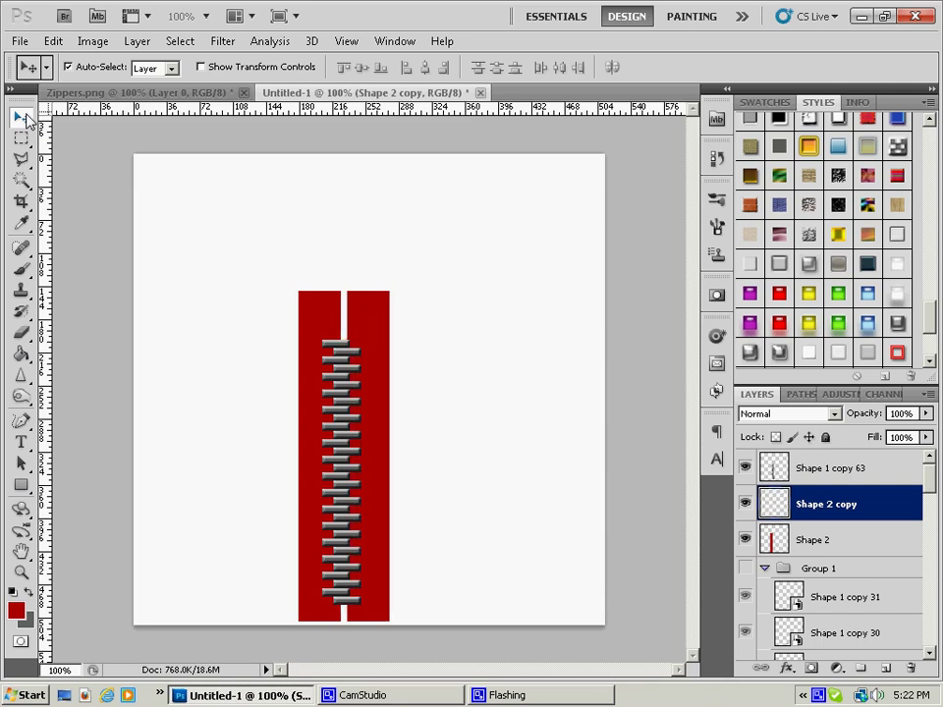
key("Left")
key("Left")
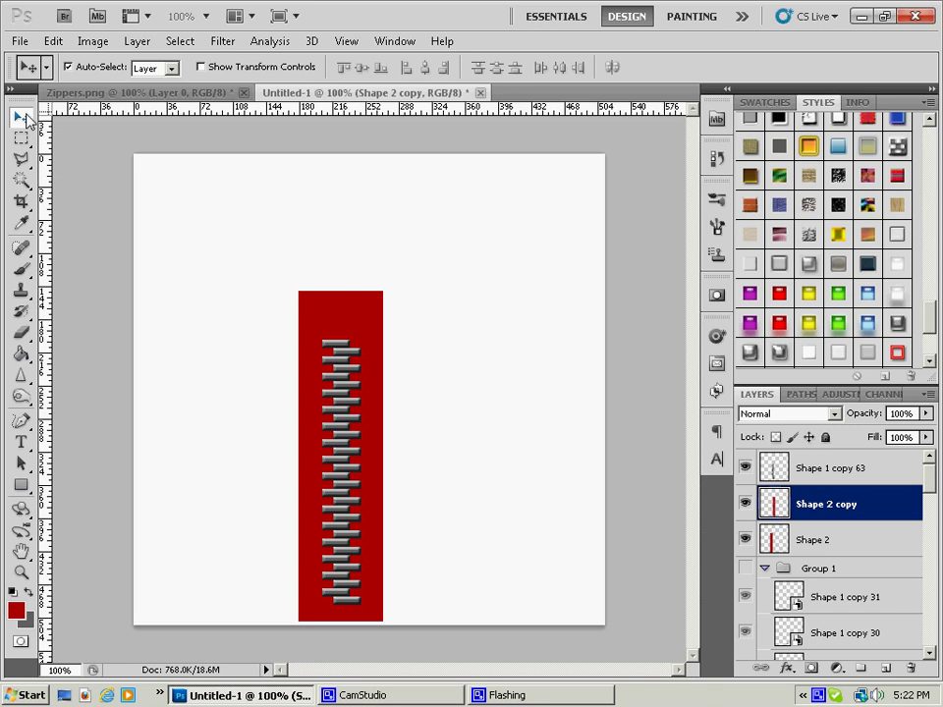
key("Right")
key("Right")
key("Right")
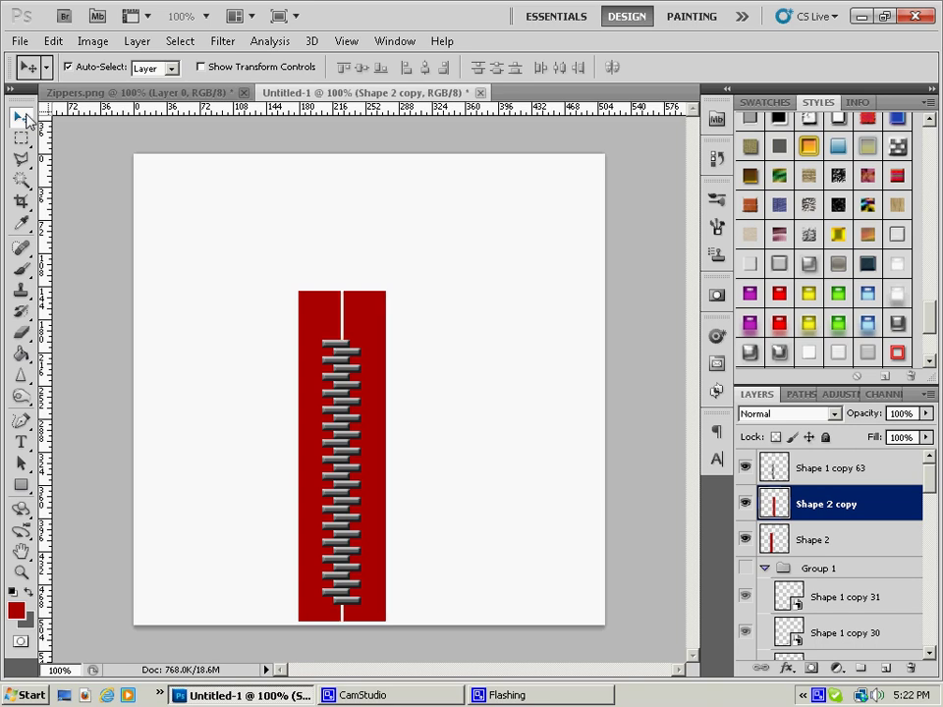
key("Right")
key("Right")
key("Right")
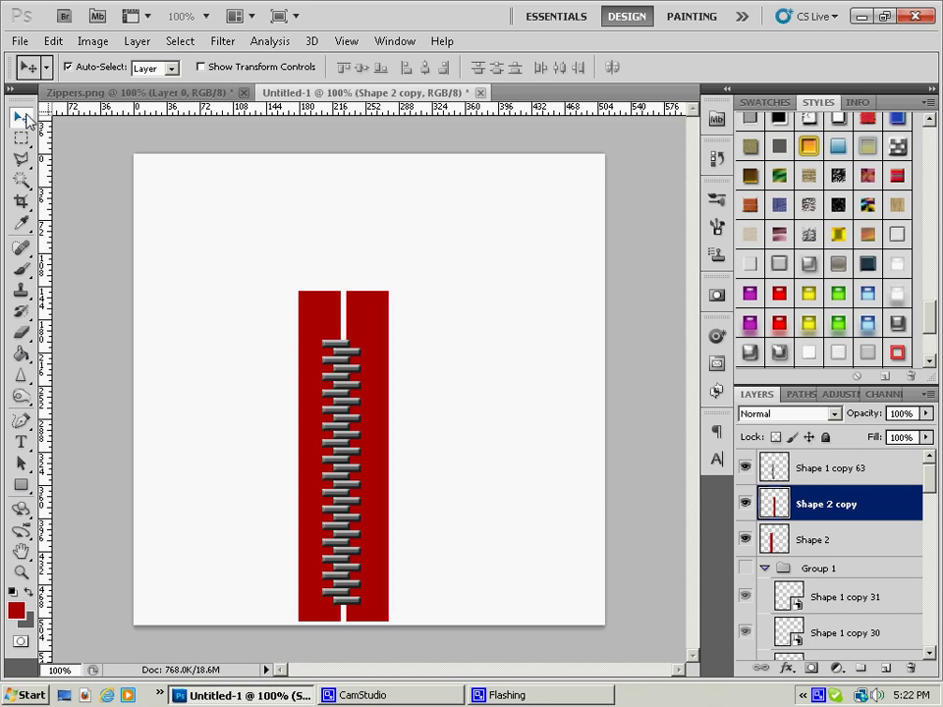
key("Right")
key("Right")
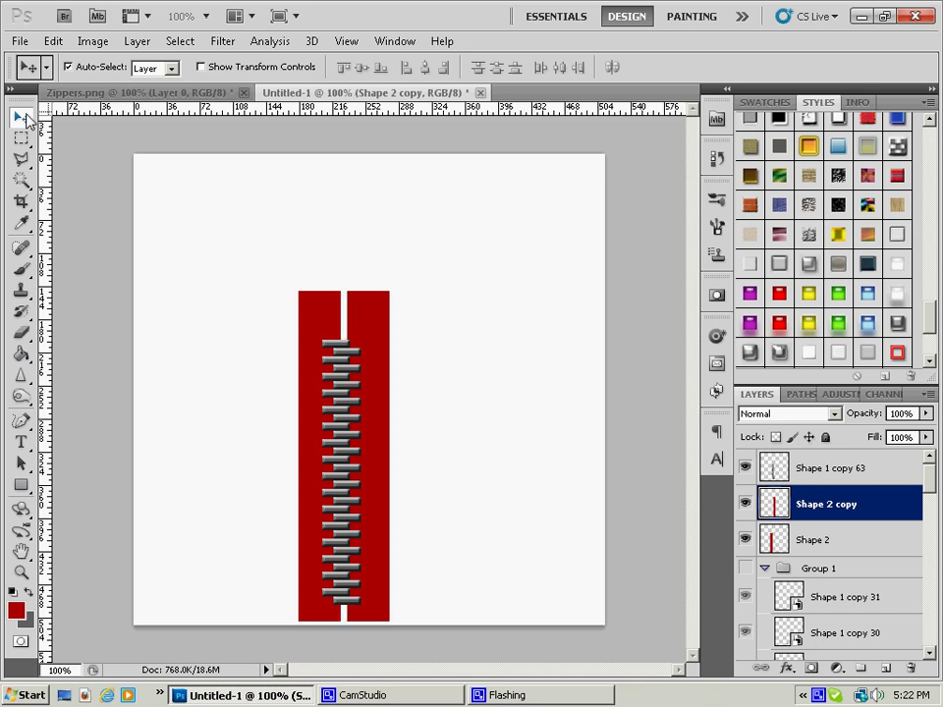
left_click(796, 535)
key("Left")
key("Left")
key("Left")
key("Left")
key("Left")
key("Left")
key("Left")
key("Left")
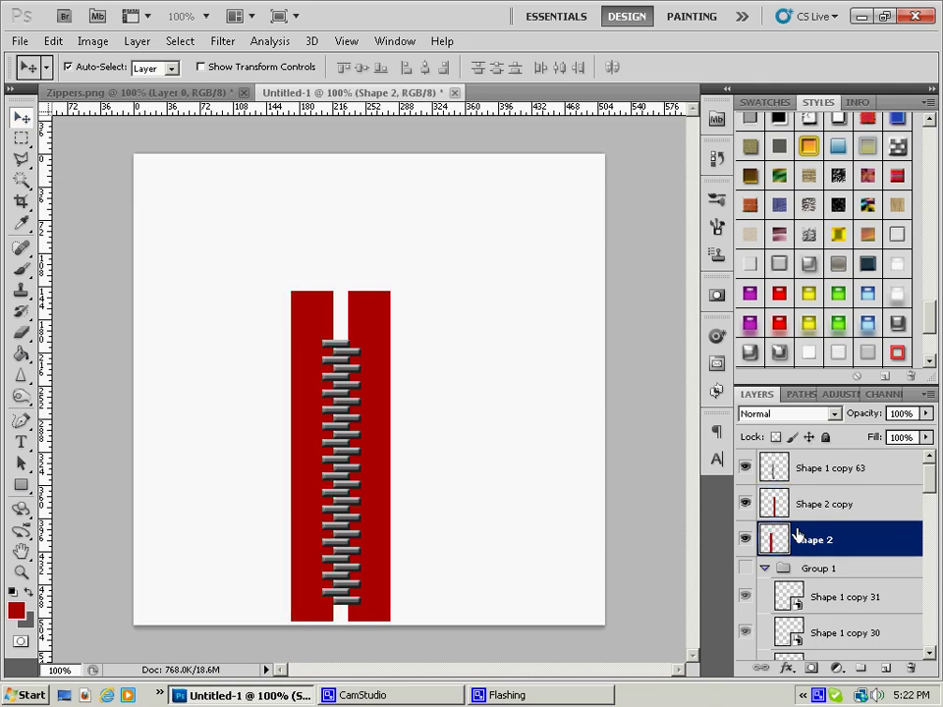
Load a selection from the merged teeth layer, Shape 1 copy 63.
left_click(821, 469)
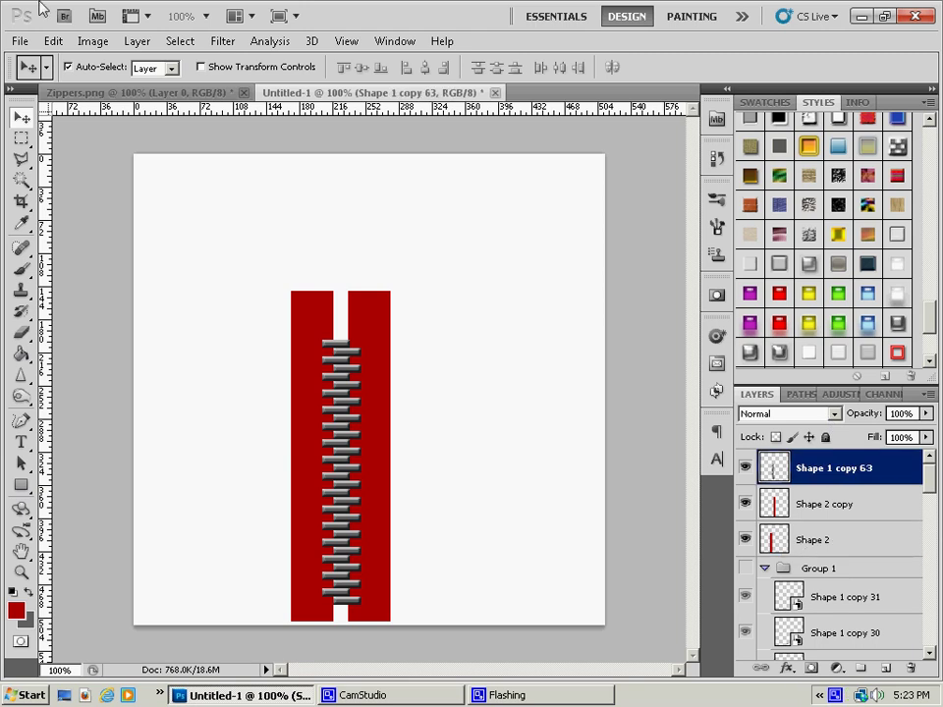
left_click(179, 41)
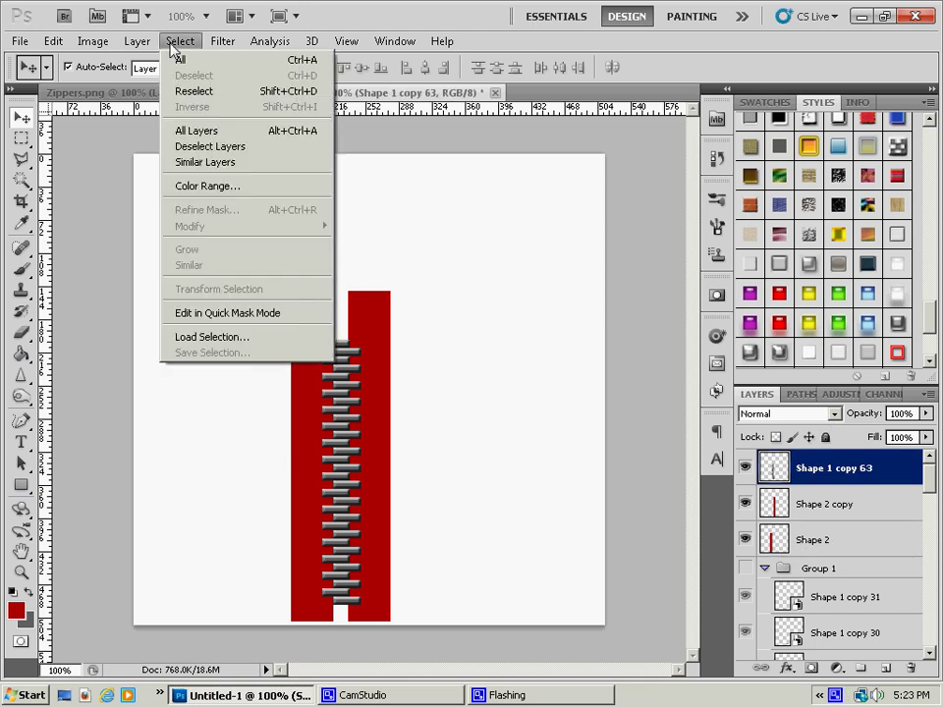
left_click(216, 336)
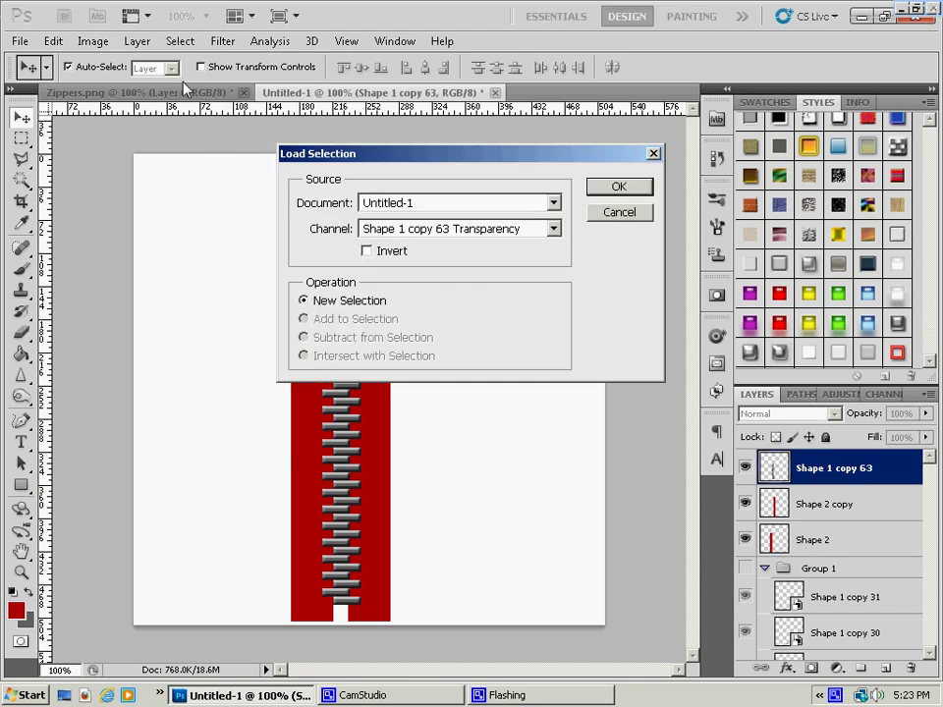
left_click(629, 187)
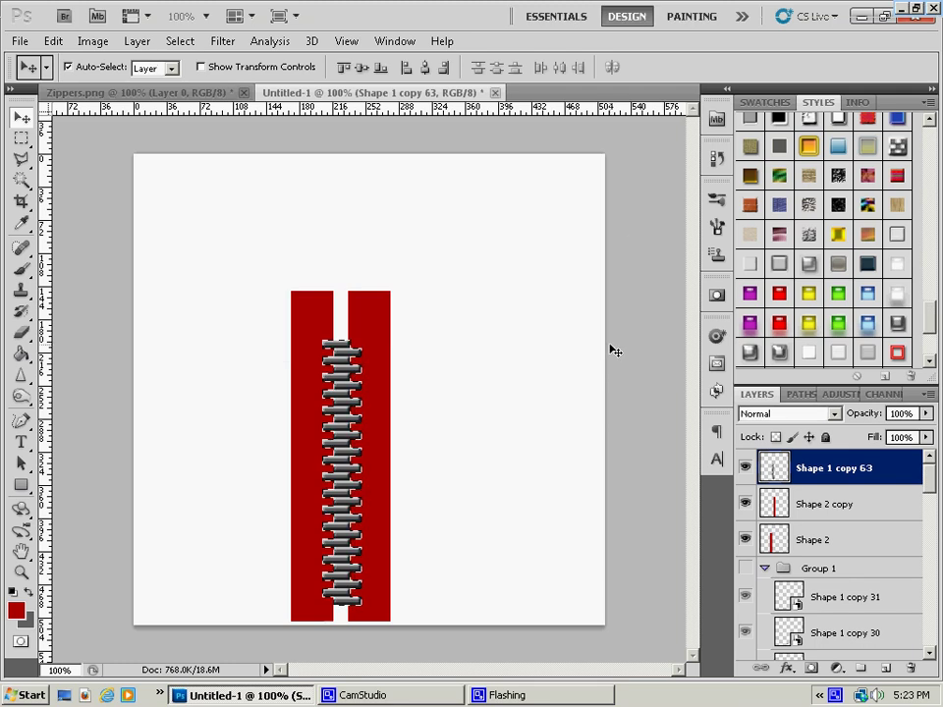
left_click(830, 505)
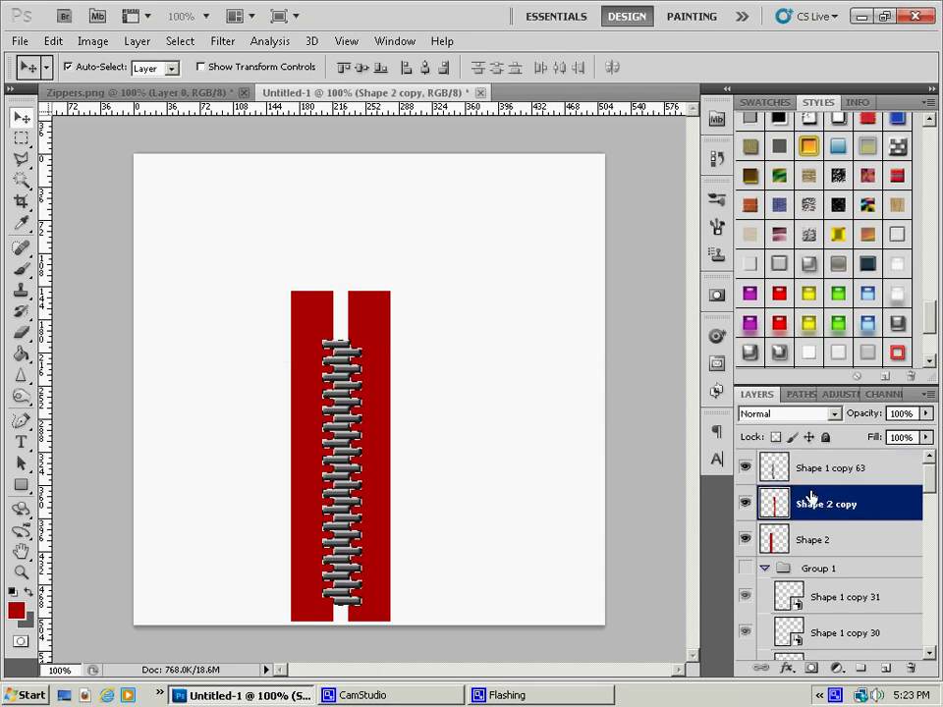
Nudge Shape 2 down so the teeth alternate, toggling the teeth layer to check.
left_click(813, 544)
key("Down")
key("Down")
key("Down")
key("Down")
key("Down")
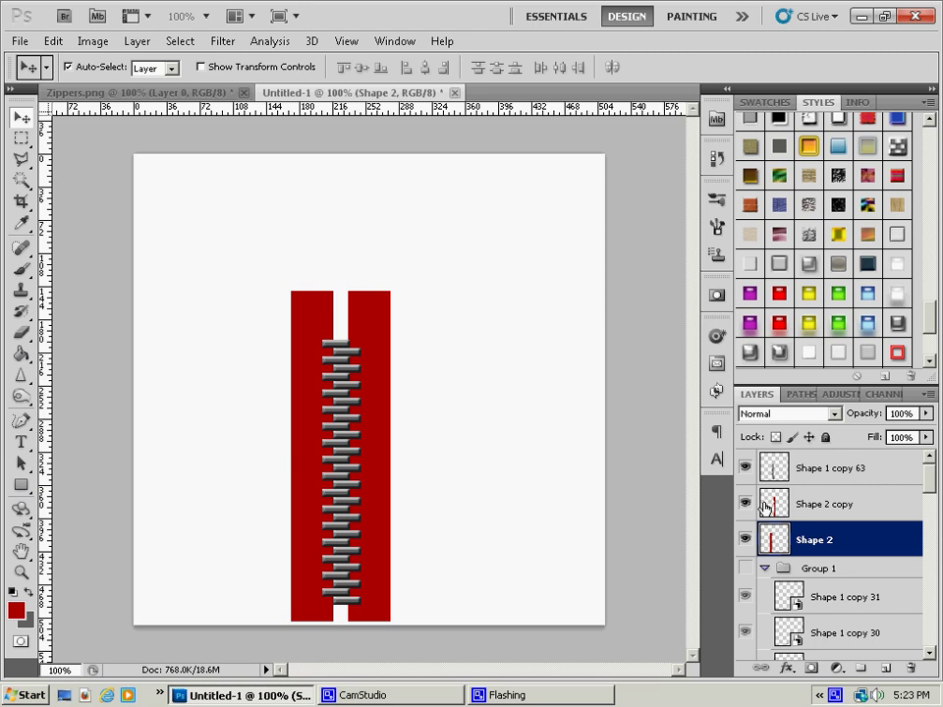
left_click(747, 469)
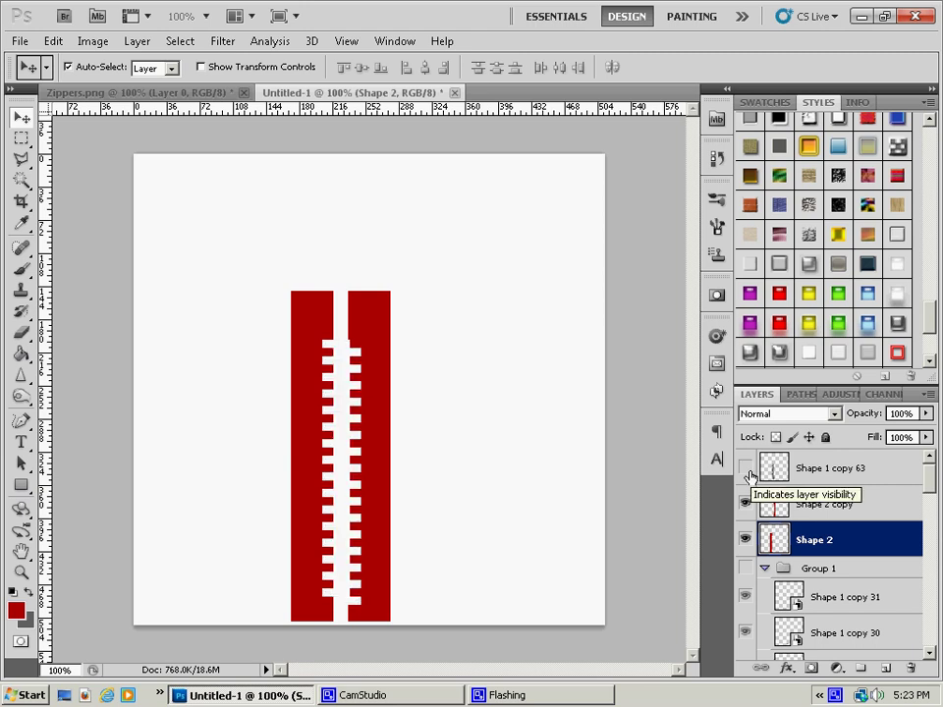
left_click(746, 469)
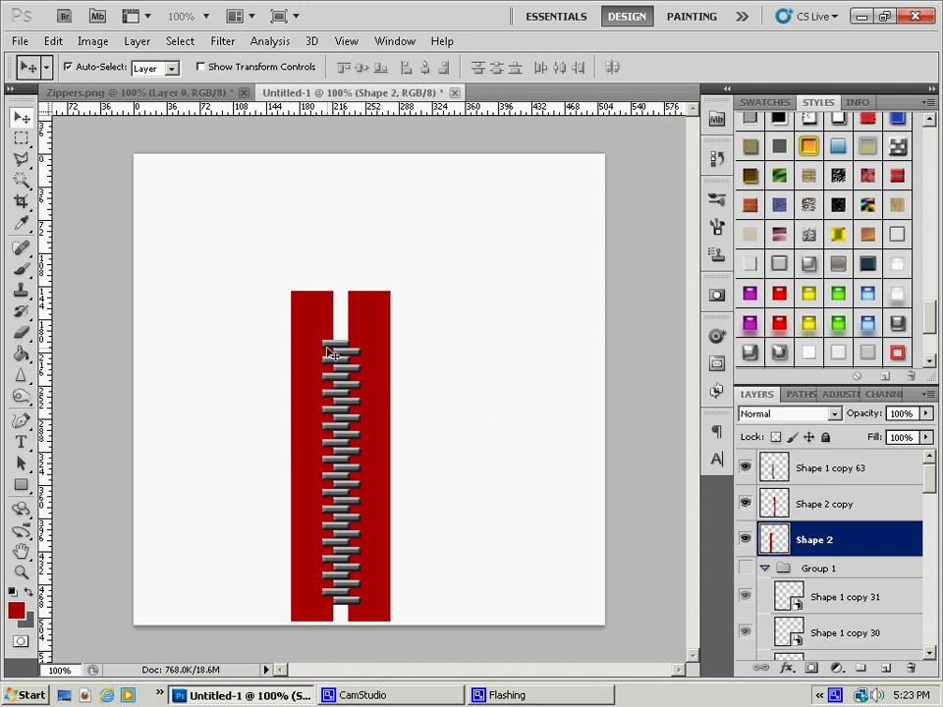
Give Shape 2 a black Inner Glow in Multiply mode with 3 px size.
left_click(182, 40)
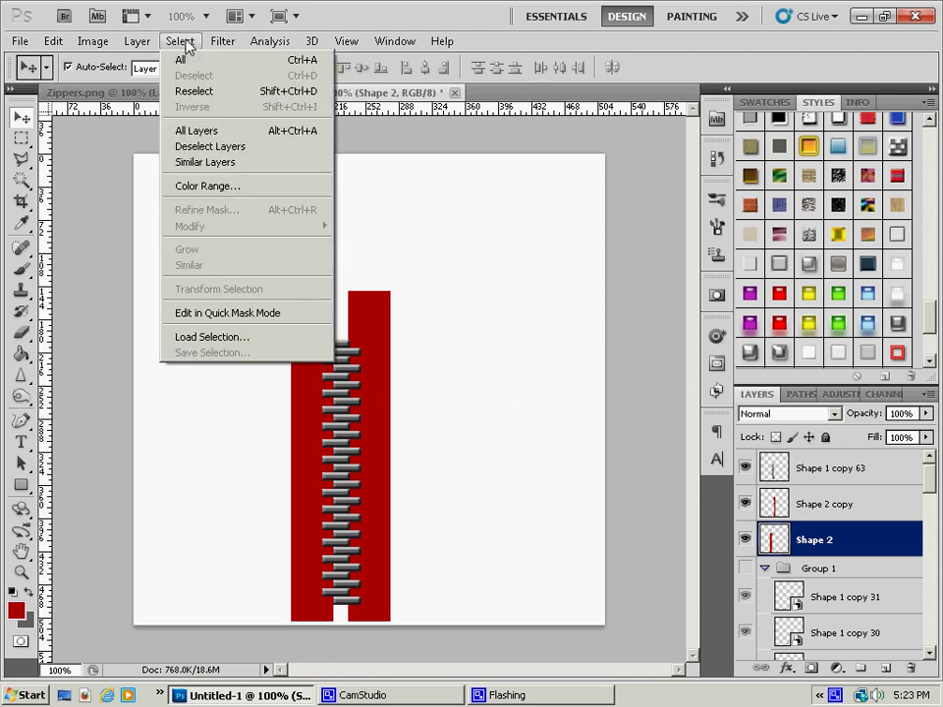
mouse_move(148, 40)
mouse_move(285, 131)
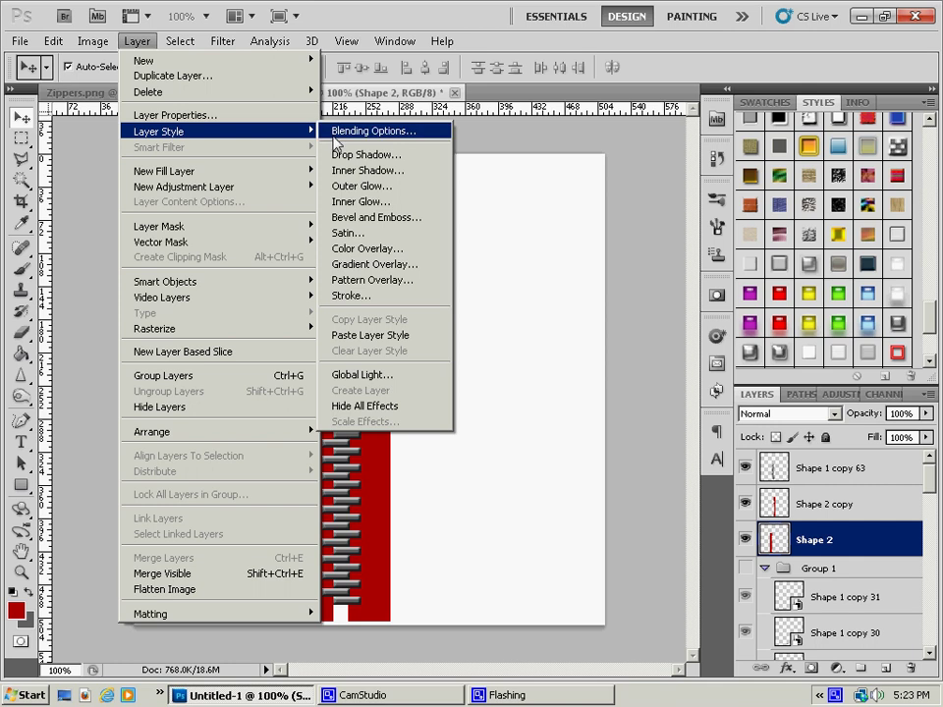
left_click(386, 202)
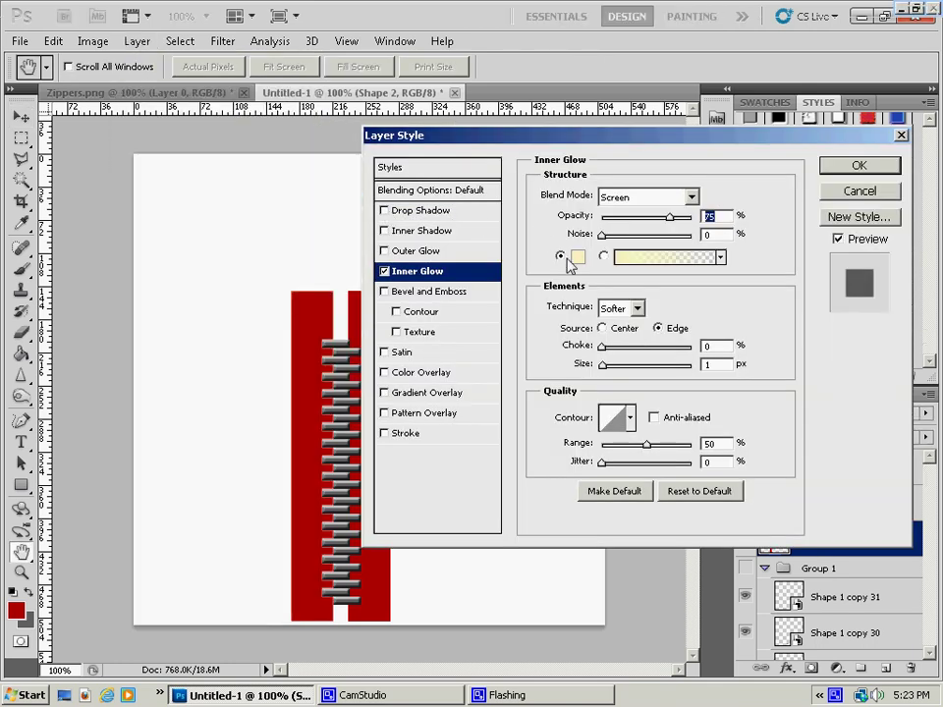
left_click(399, 255)
left_click(294, 439)
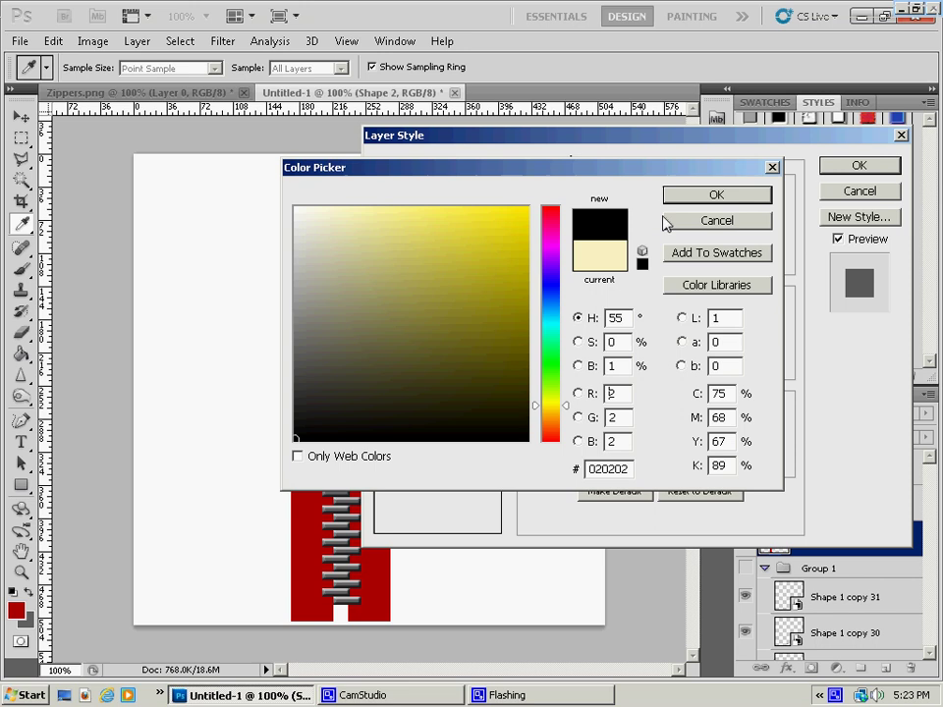
left_click(717, 195)
left_click(656, 199)
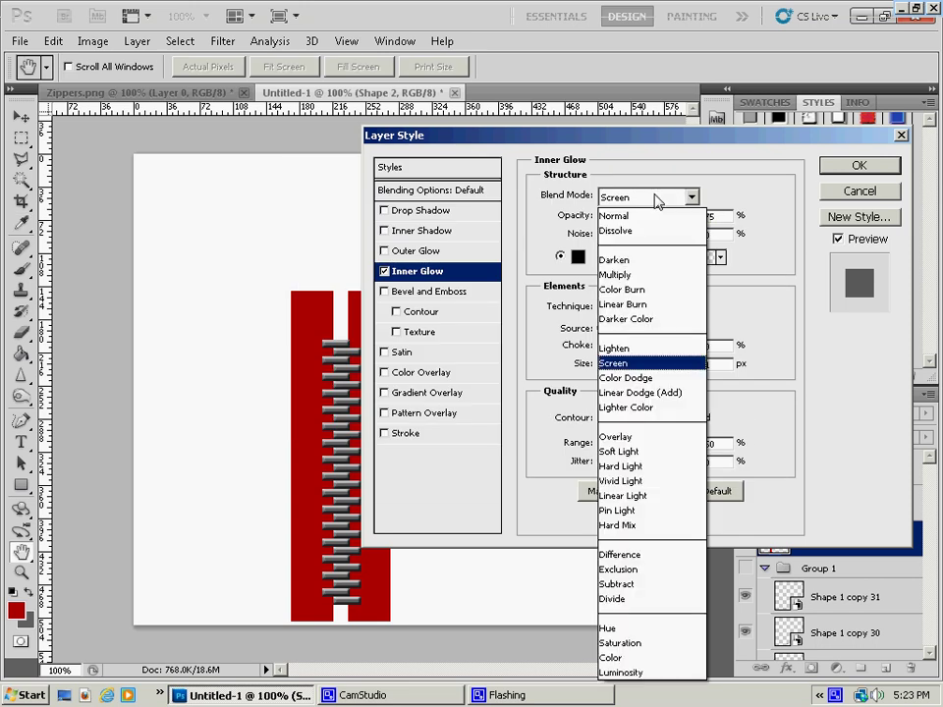
left_click(616, 272)
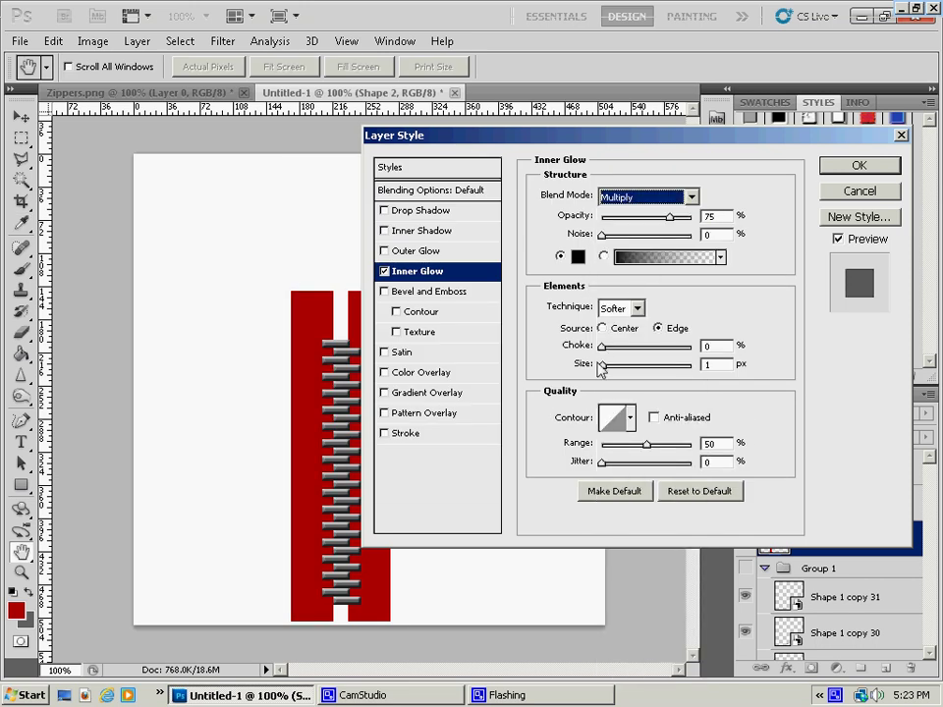
left_click_drag(601, 364, 607, 365)
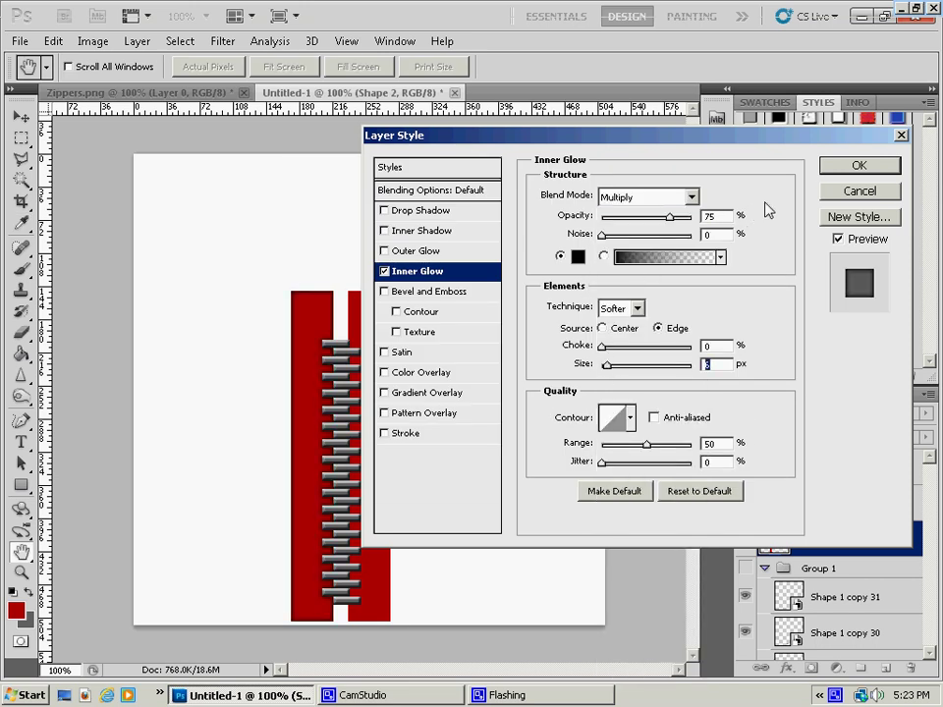
left_click(853, 165)
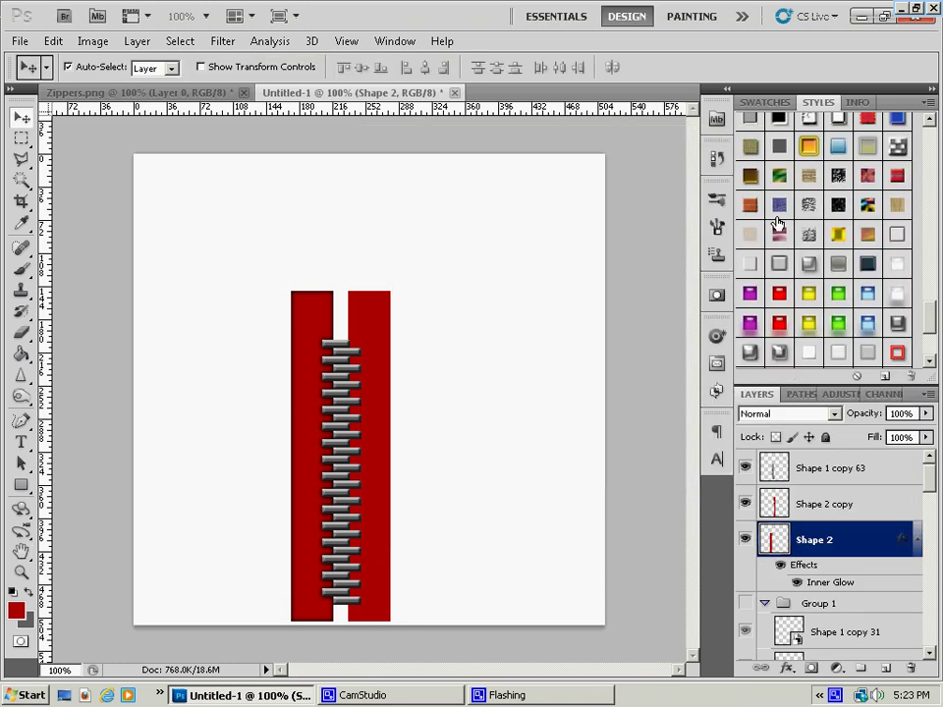
Copy Shape 2's layer style and paste it onto Shape 2 copy.
right_click(831, 533)
left_click(747, 217)
left_click(629, 208)
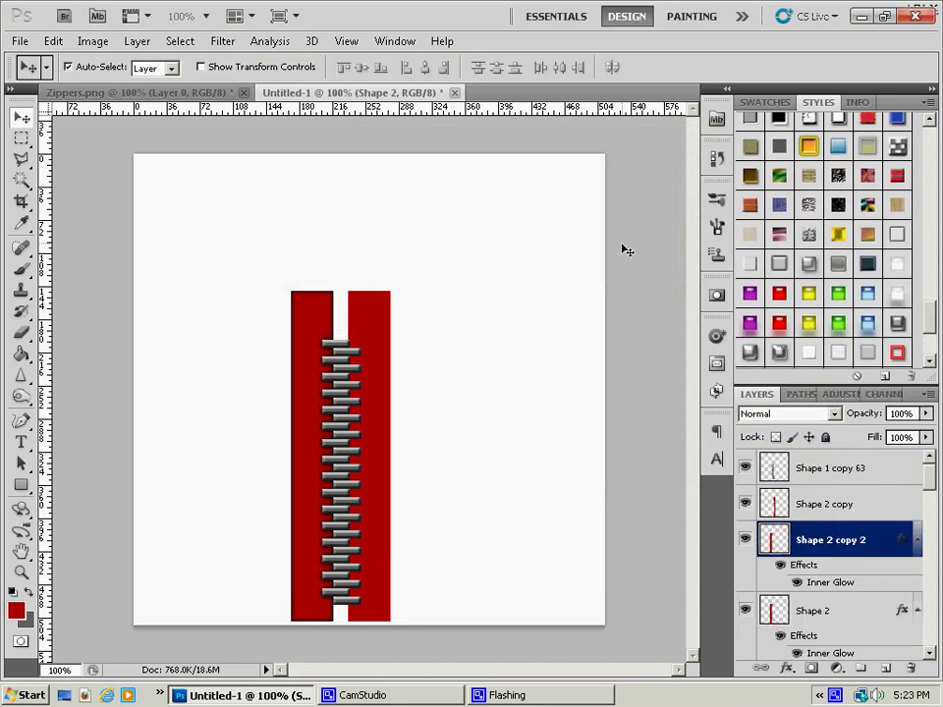
key("ctrl+z")
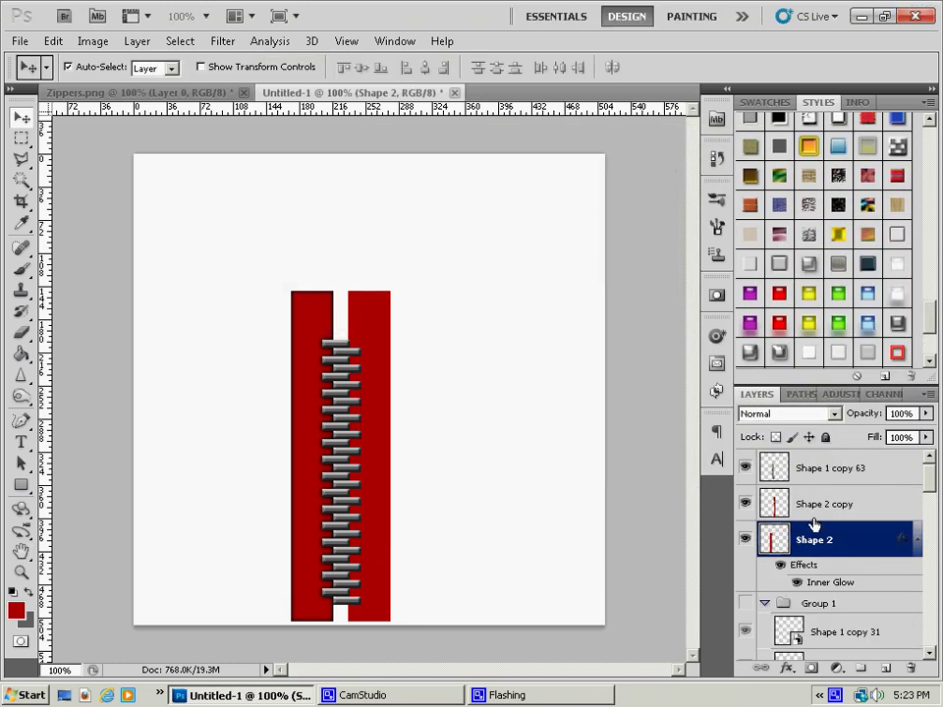
right_click(815, 542)
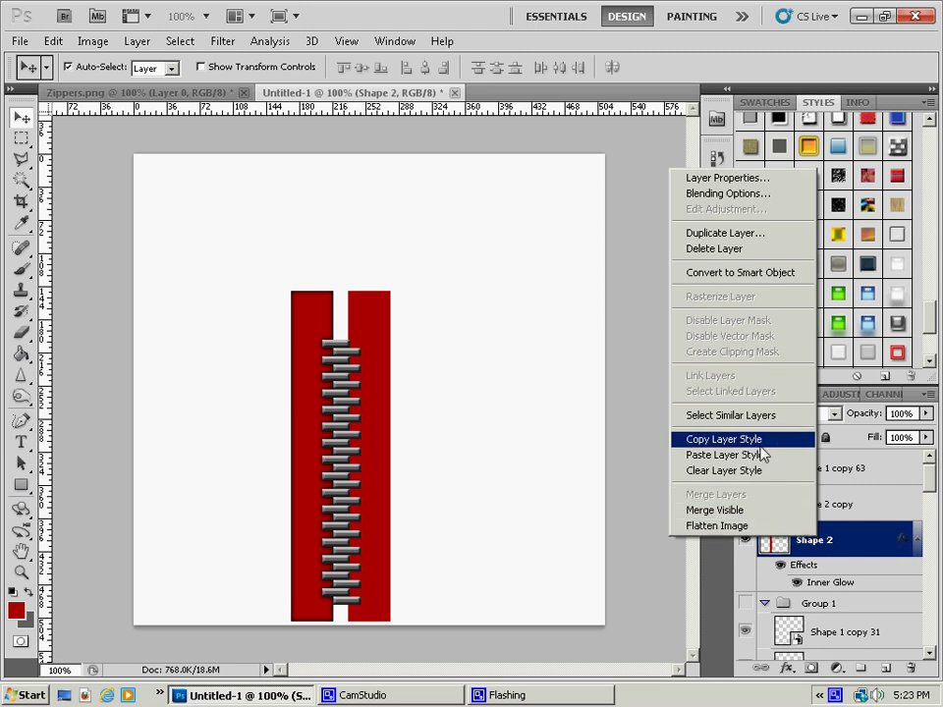
left_click(757, 444)
right_click(828, 503)
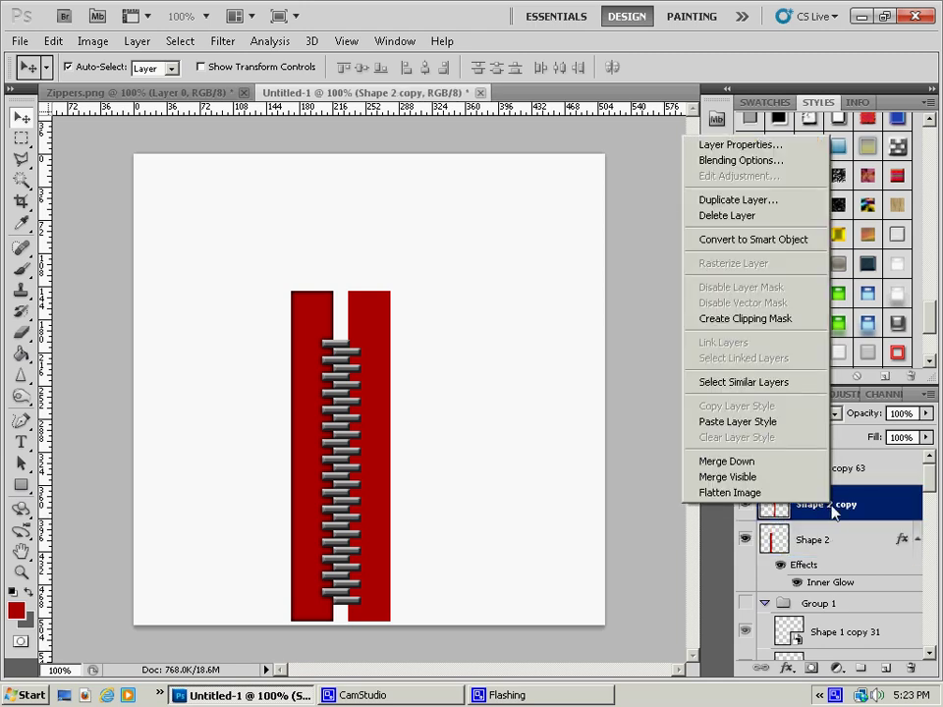
left_click(770, 423)
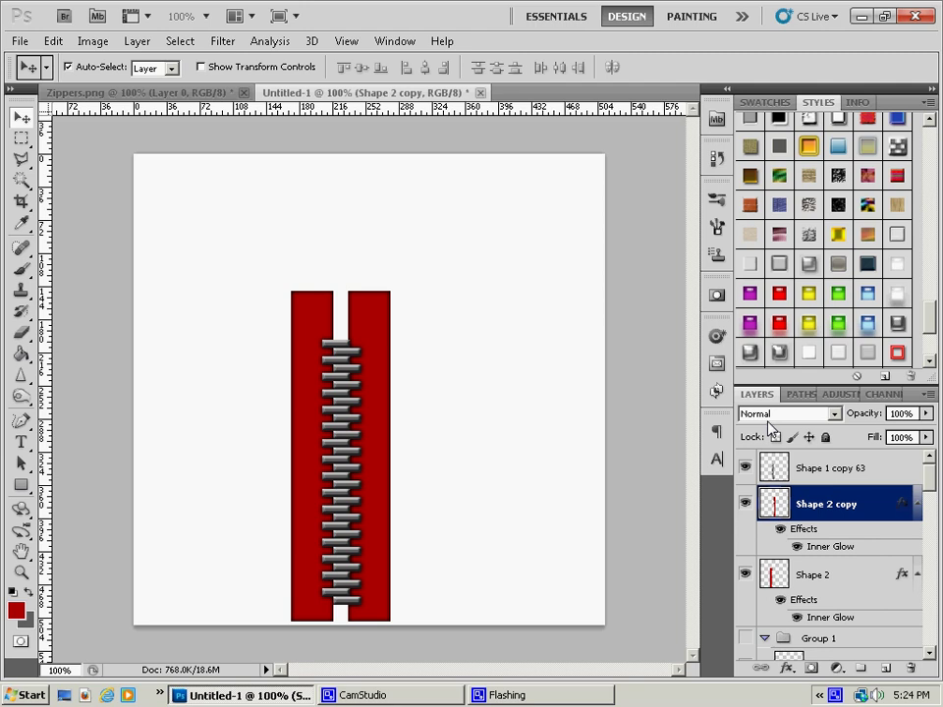
Convert Shape 2 copy and Shape 2 to smart objects, then rasterize both to bake in their inner glow.
right_click(838, 519)
left_click(757, 239)
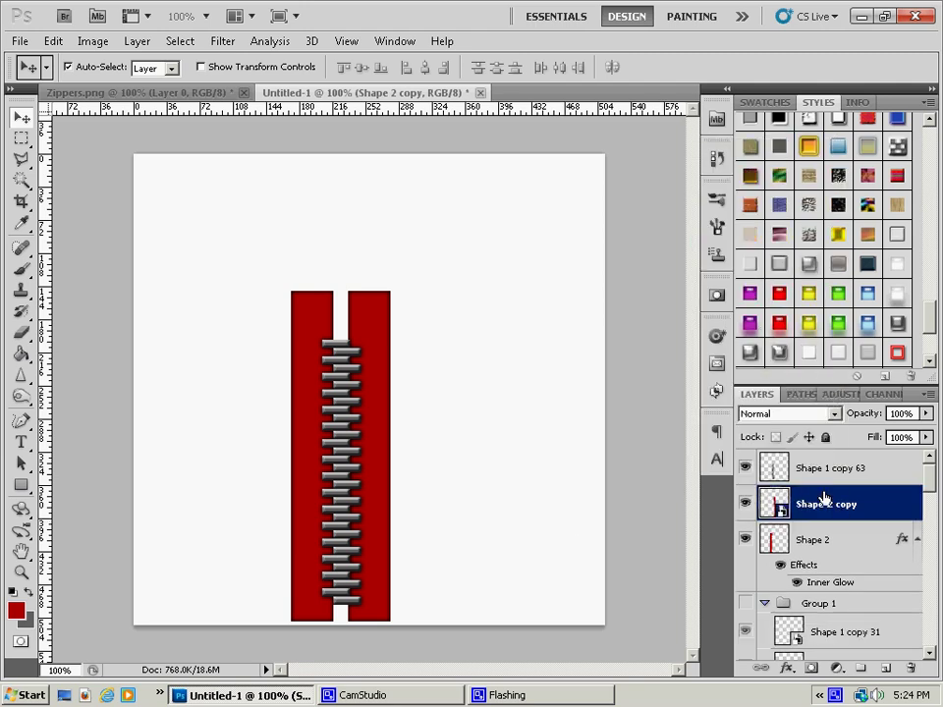
right_click(824, 498)
left_click(737, 255)
left_click(813, 541)
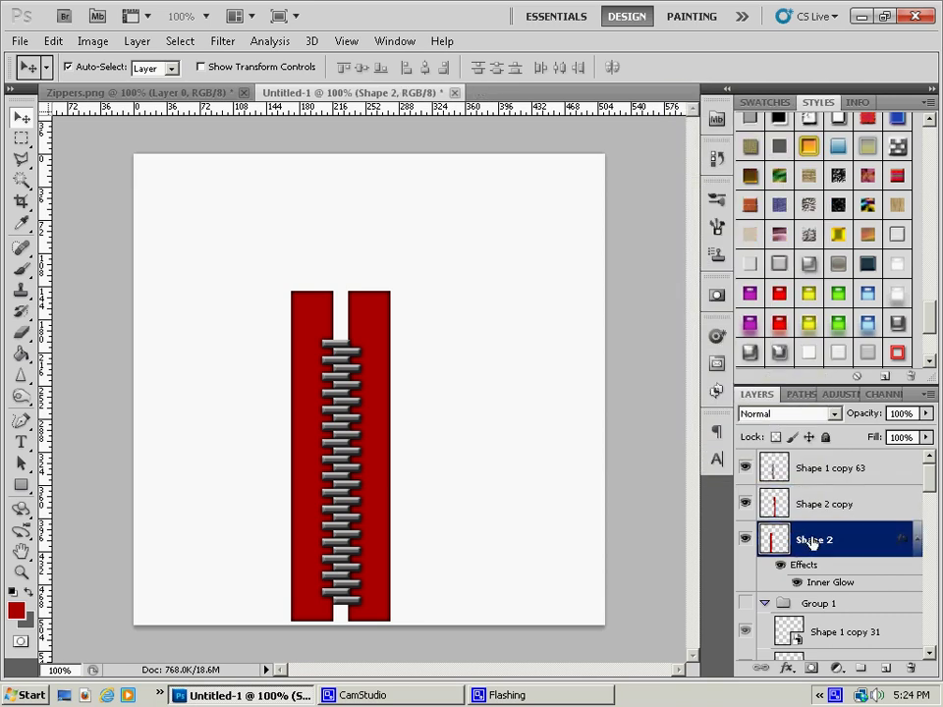
right_click(812, 543)
left_click(776, 271)
right_click(825, 553)
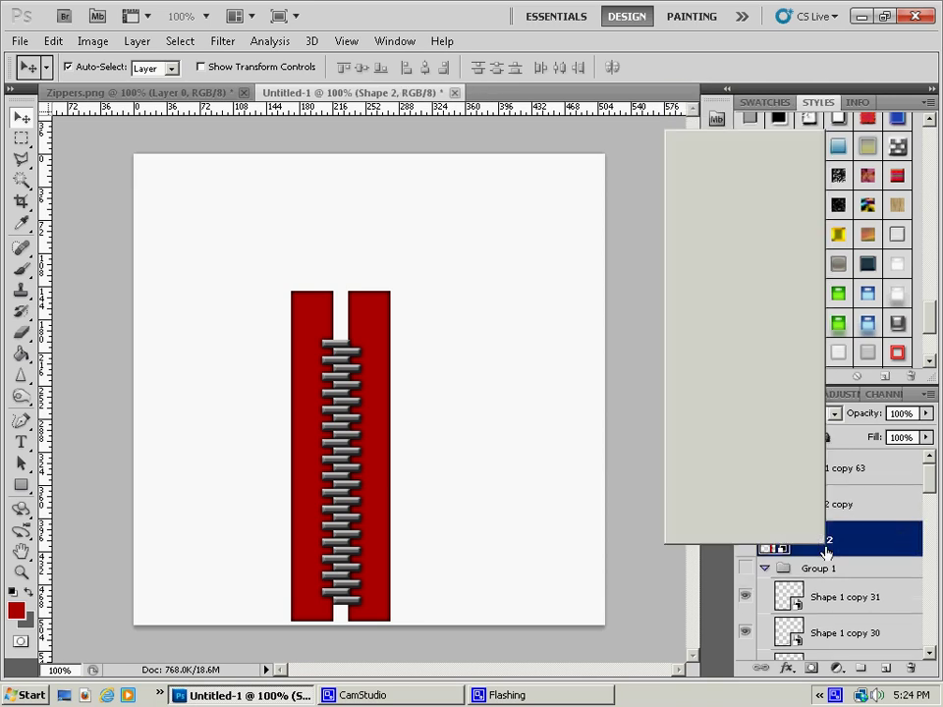
left_click(739, 307)
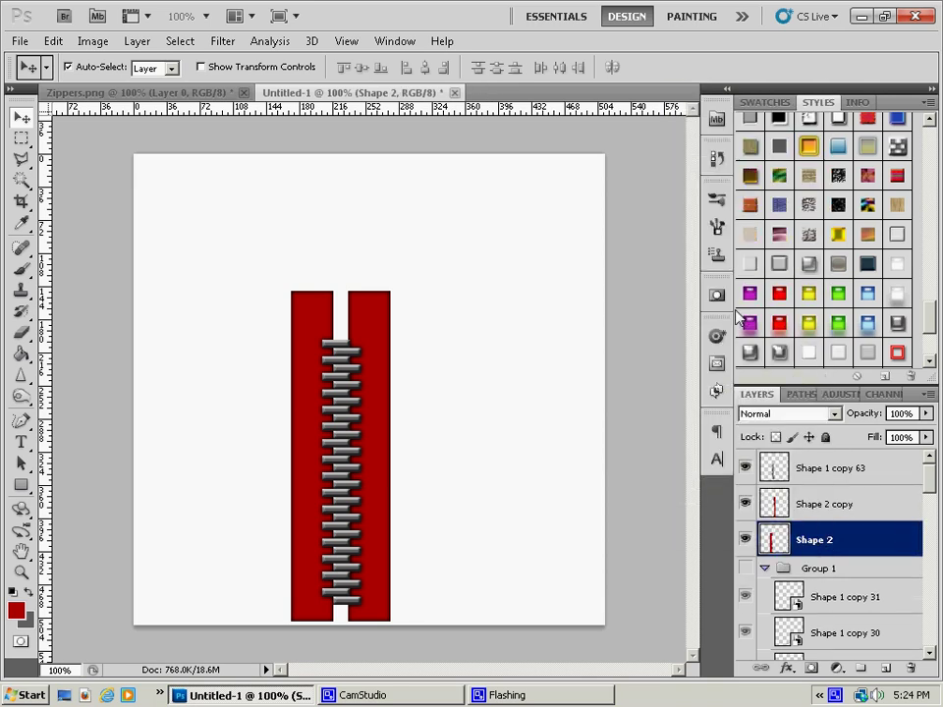
Marquee-select above the teeth, delete that area from Shape 2 and Shape 2 copy, then deselect.
left_click(22, 138)
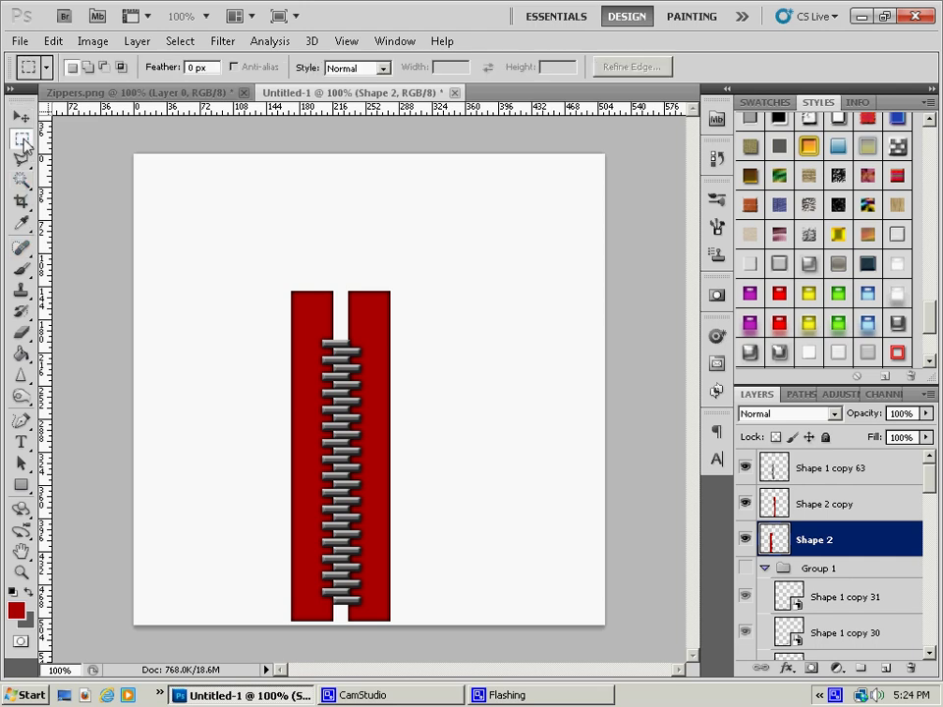
left_click_drag(205, 181, 444, 329)
key("Delete")
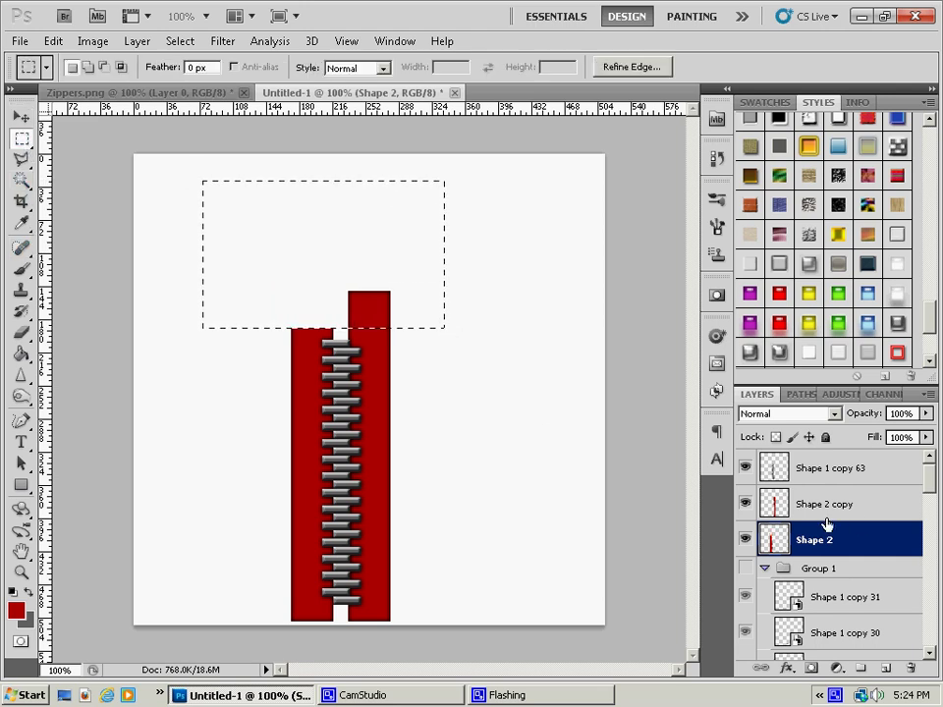
left_click(850, 505)
key("Delete")
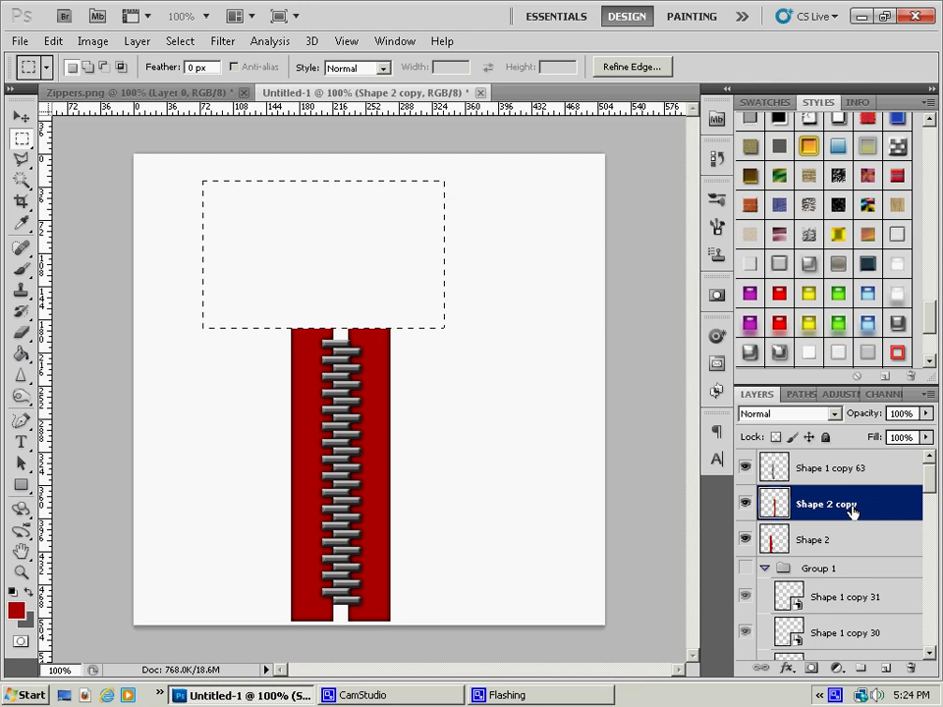
key("ctrl+d")
Draw a tall grey rectangle right of the zipper, rasterize Shape 3 and move it above the teeth layer.
left_click(30, 593)
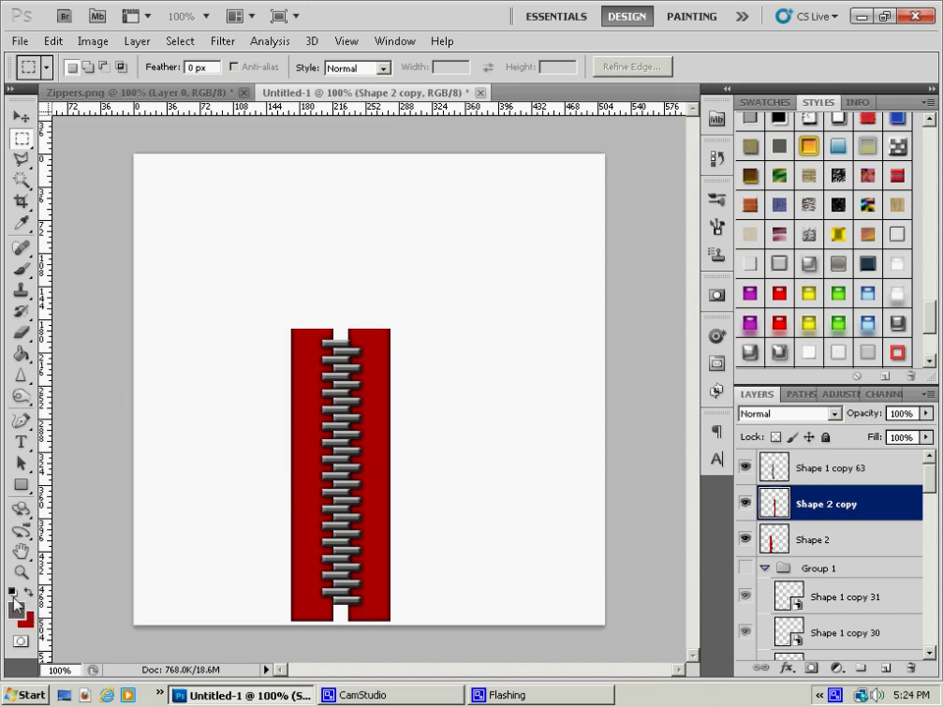
left_click(22, 484)
left_click(105, 427)
left_click_drag(464, 400, 489, 481)
left_click(789, 507)
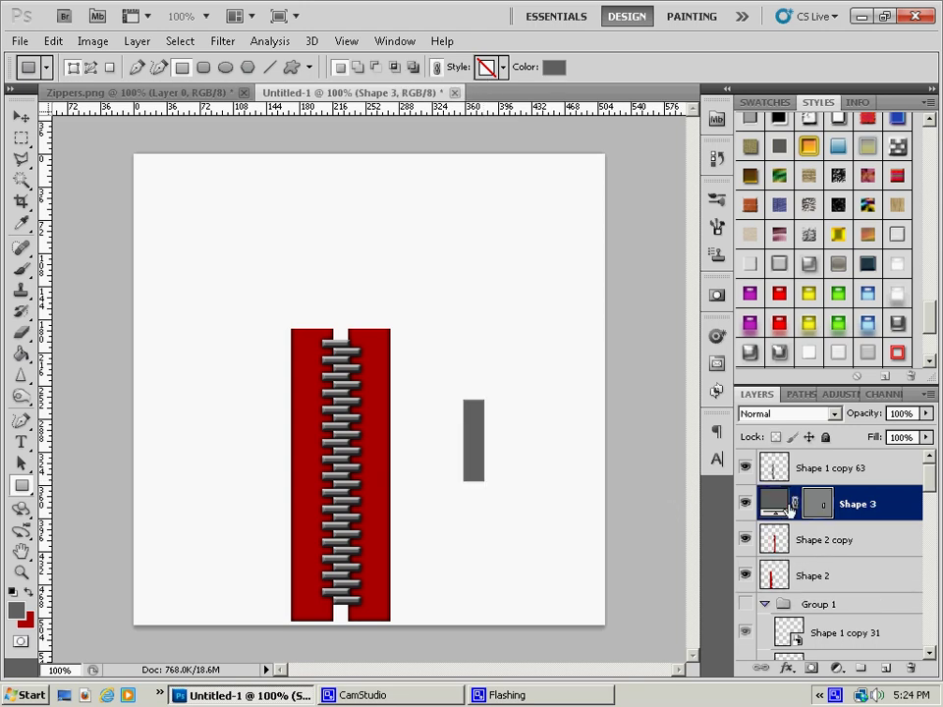
right_click(833, 504)
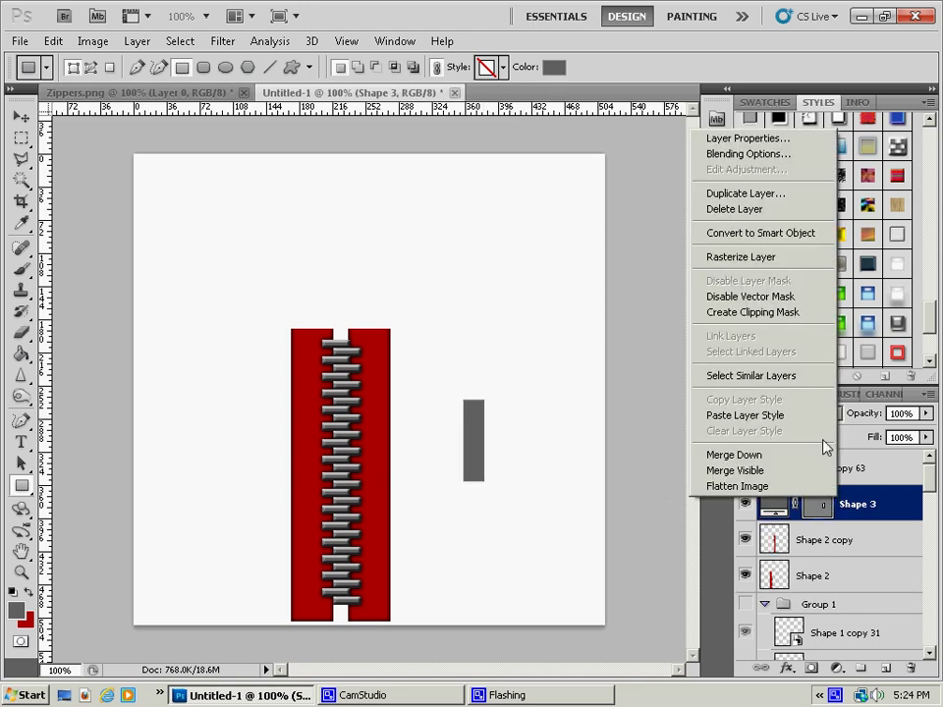
left_click(749, 258)
left_click_drag(834, 505, 821, 466)
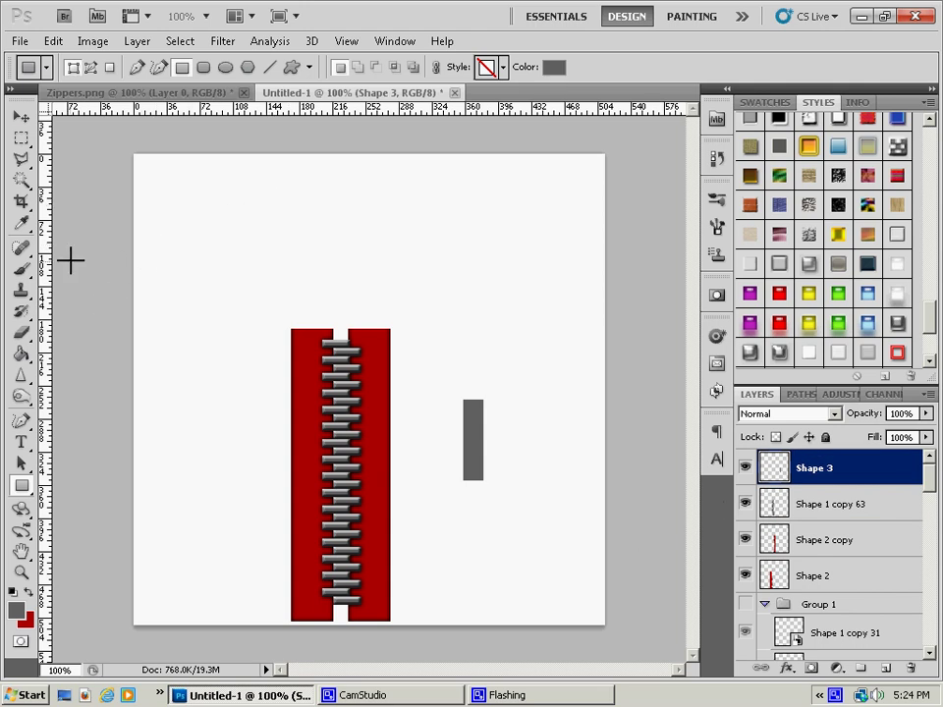
Cut a small window near the grey bar's top and a notch at its bottom, then deselect.
left_click(26, 143)
key("ctrl+plus")
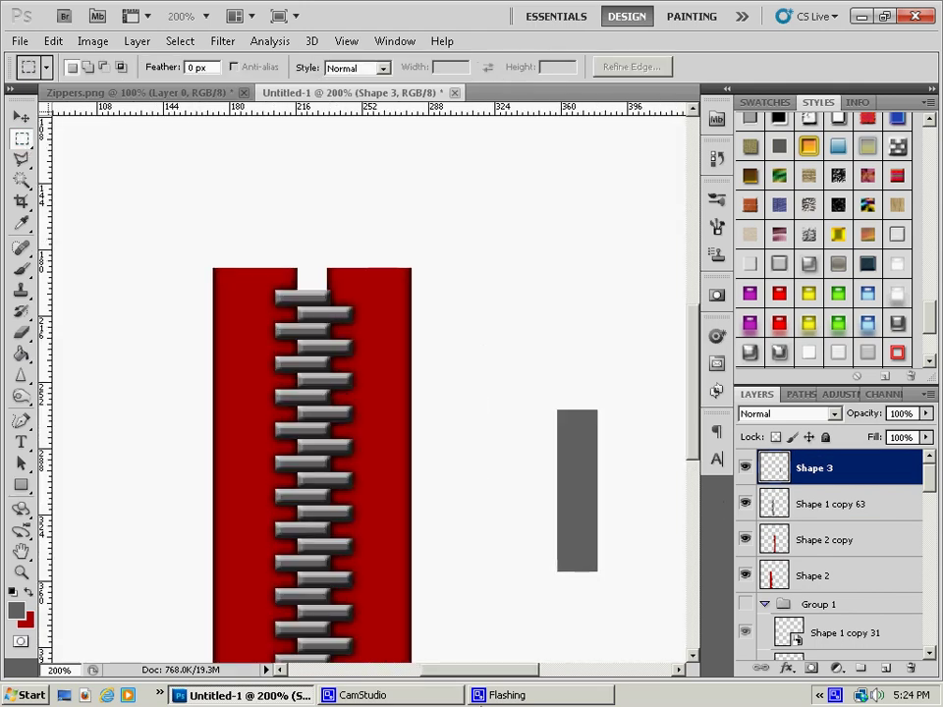
left_click_drag(481, 669, 512, 642)
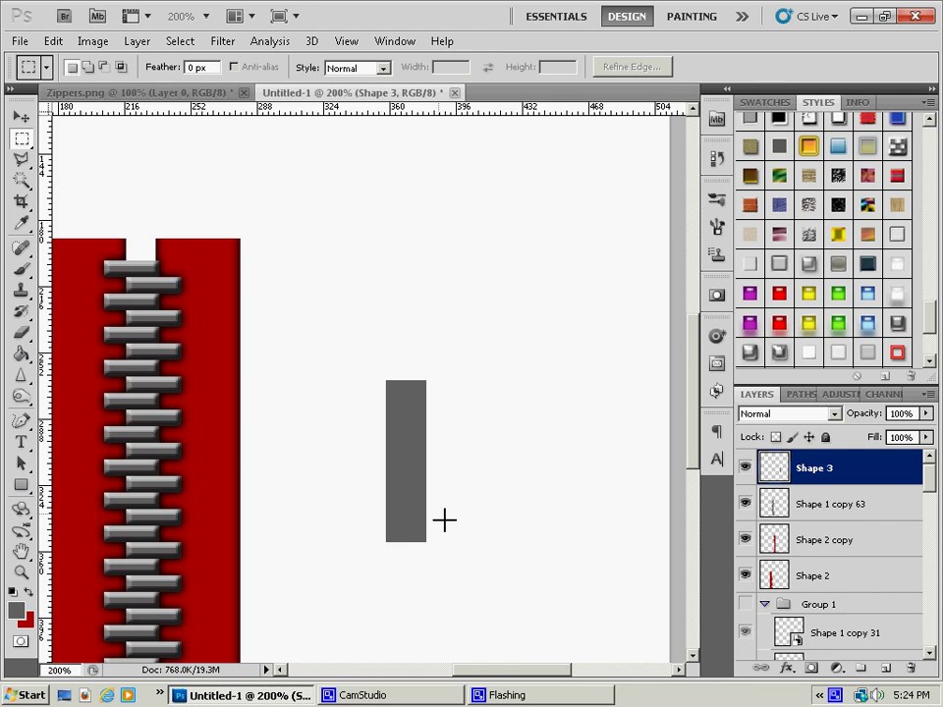
left_click_drag(394, 391, 419, 432)
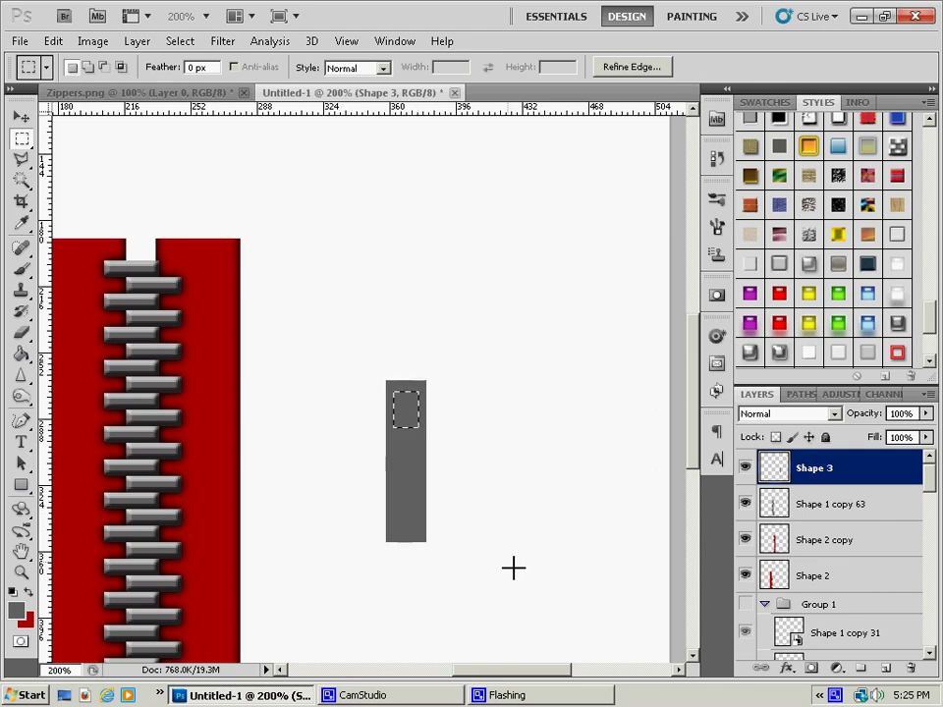
key("Delete")
left_click(407, 512)
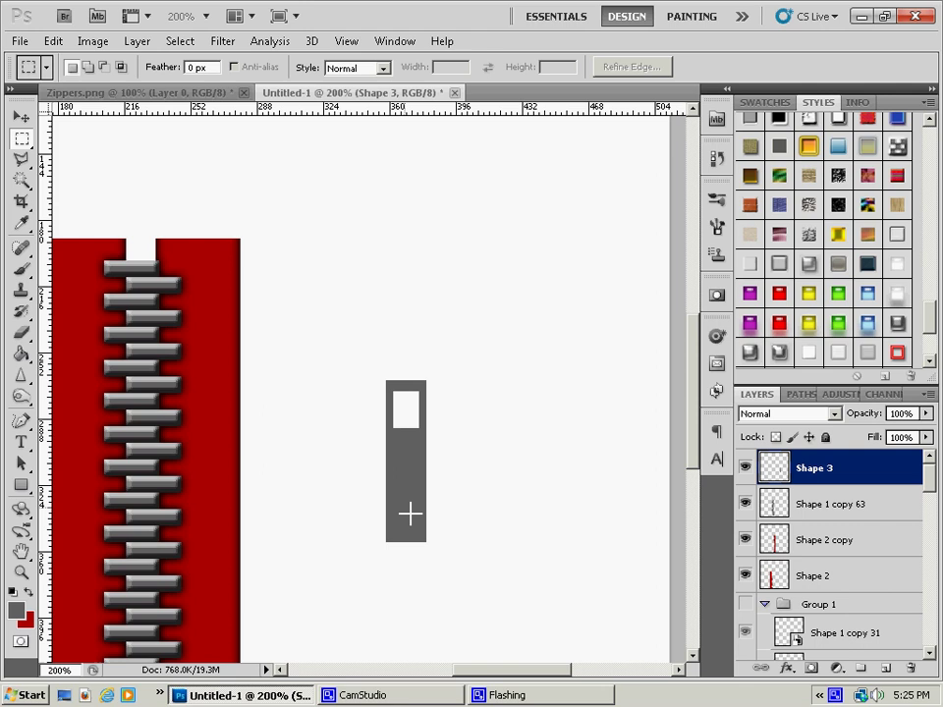
left_click_drag(412, 569, 419, 584)
key("Right")
key("Right")
key("Up")
key("Up")
key("Delete")
key("ctrl+d")
left_click(138, 40)
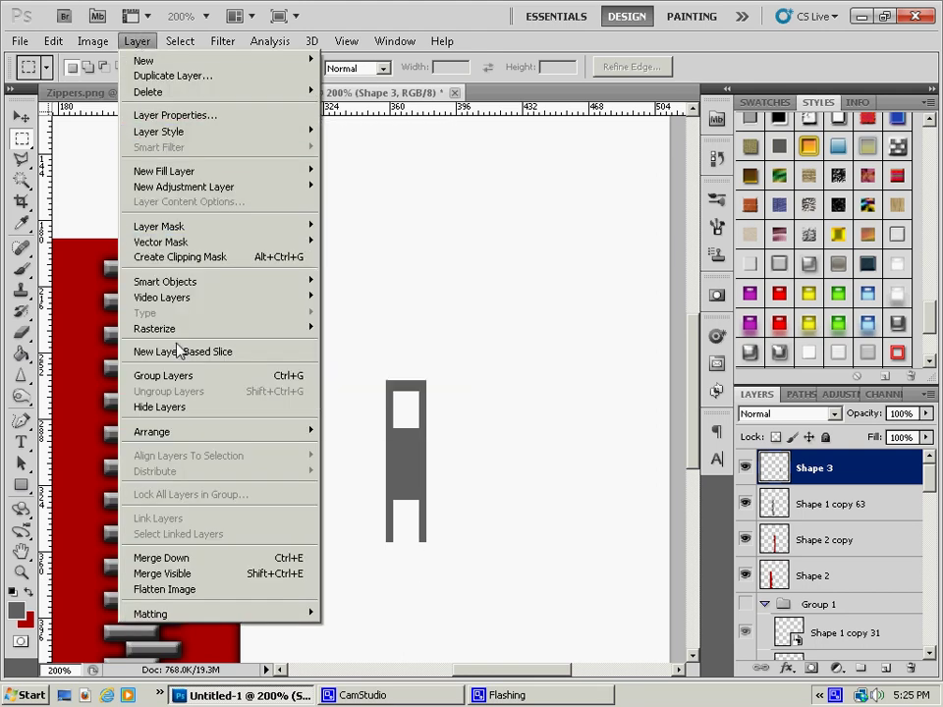
Add Bevel and Emboss to the Shape 3 slider frame and raise the Depth to 195.
mouse_move(172, 131)
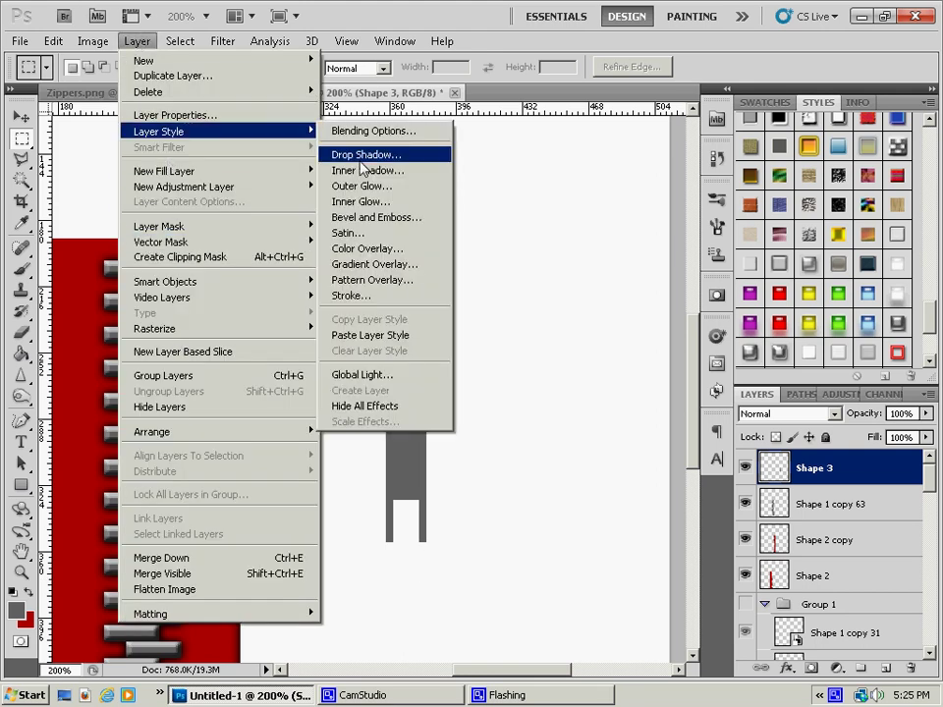
left_click(378, 217)
left_click_drag(427, 149, 486, 157)
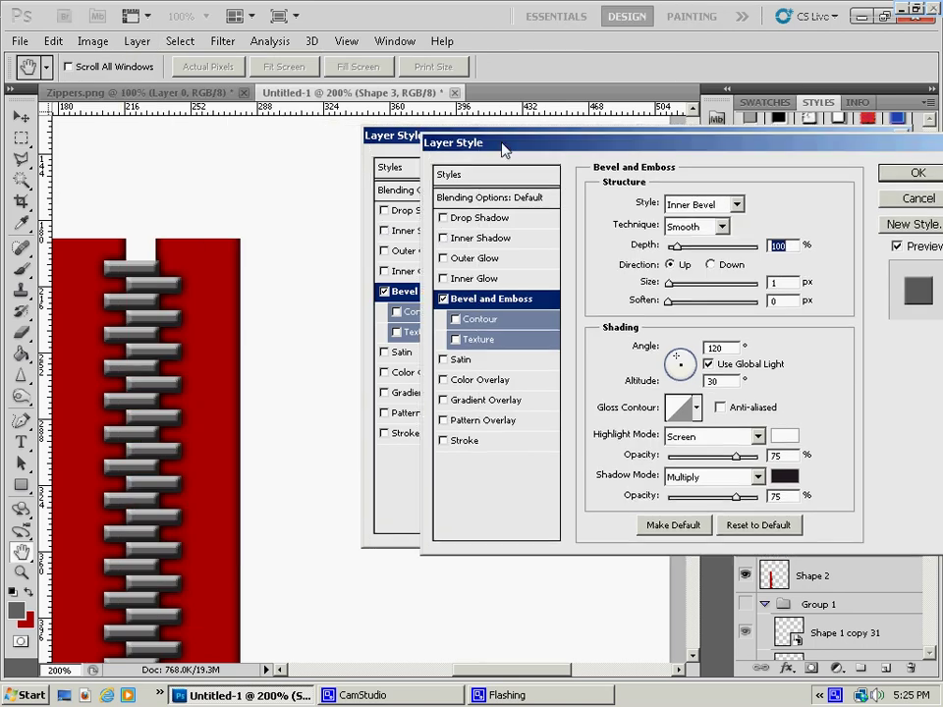
left_click_drag(379, 468, 305, 496)
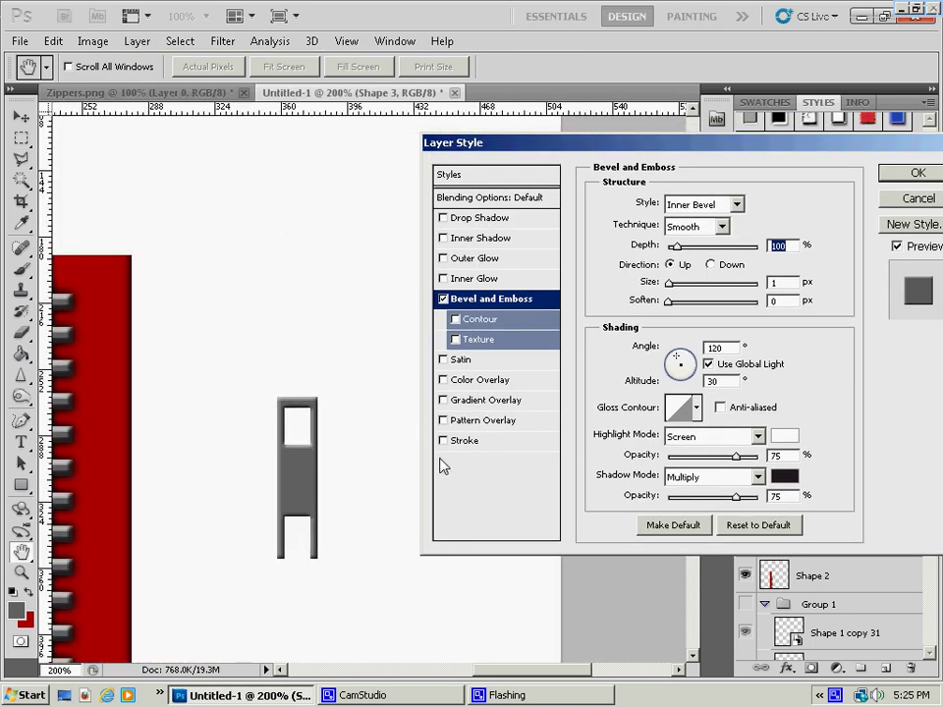
left_click_drag(677, 247, 674, 285)
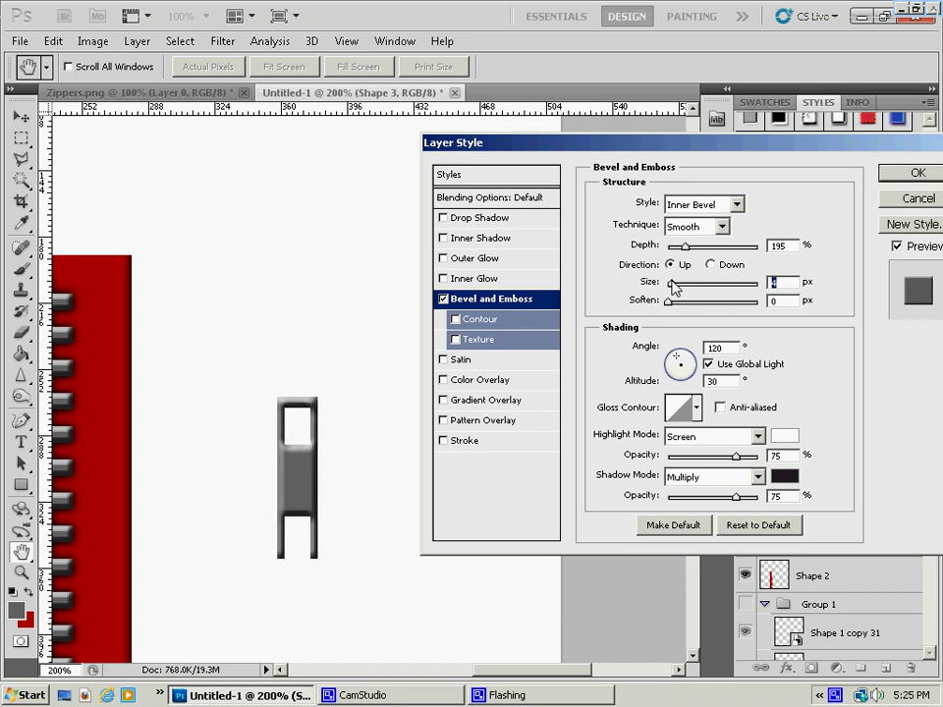
Enable Contour on the bevel, choose the double-peak contour preset, and apply the style.
left_click(477, 322)
left_click(669, 209)
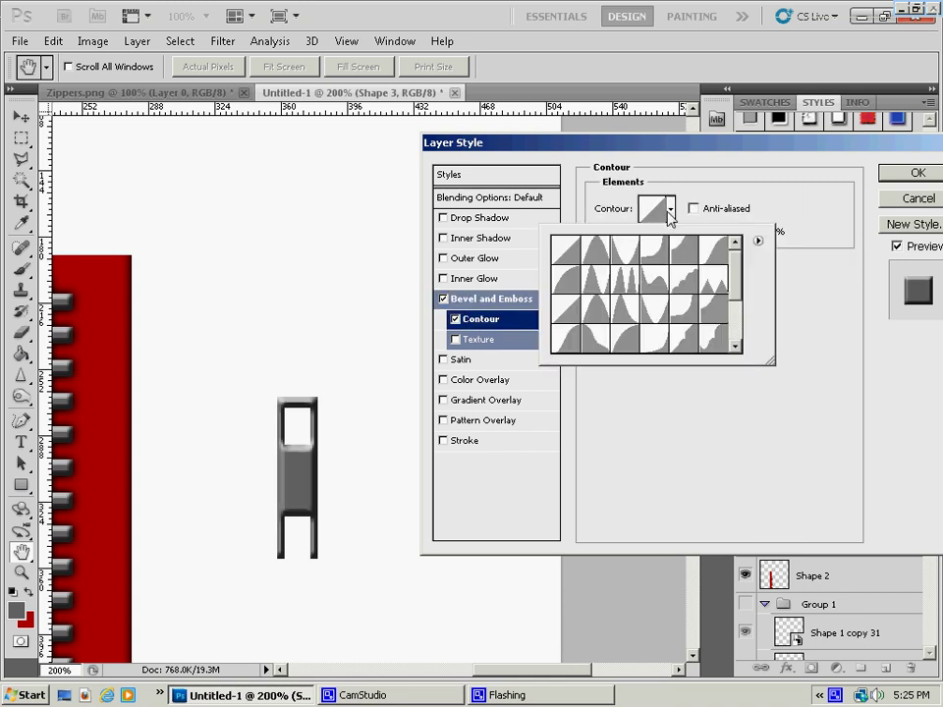
left_click(683, 310)
left_click(629, 290)
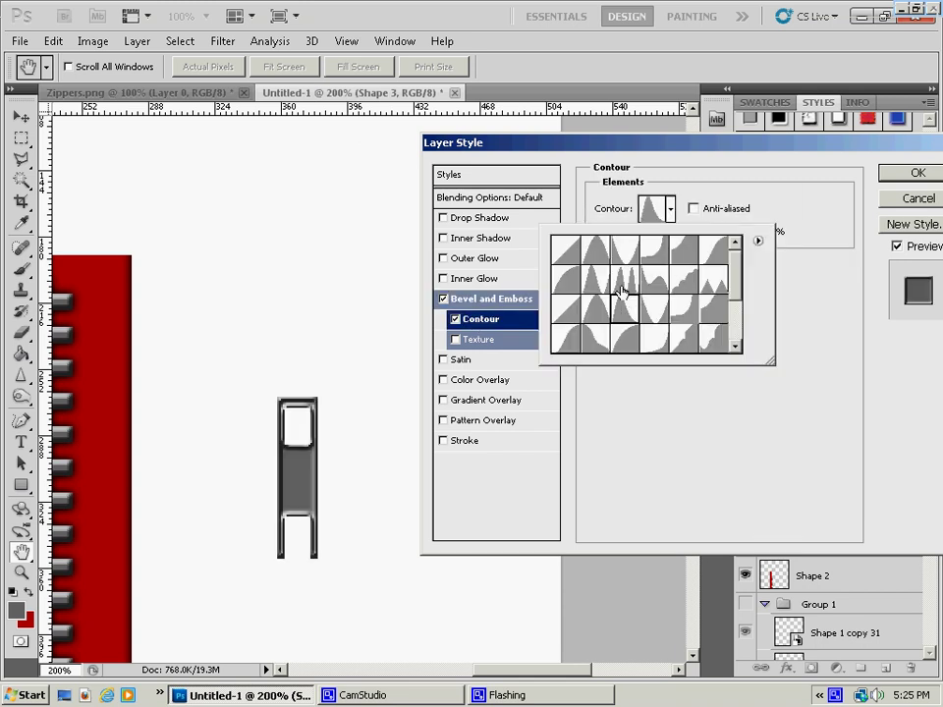
left_click(617, 279)
left_click(620, 314)
left_click(571, 312)
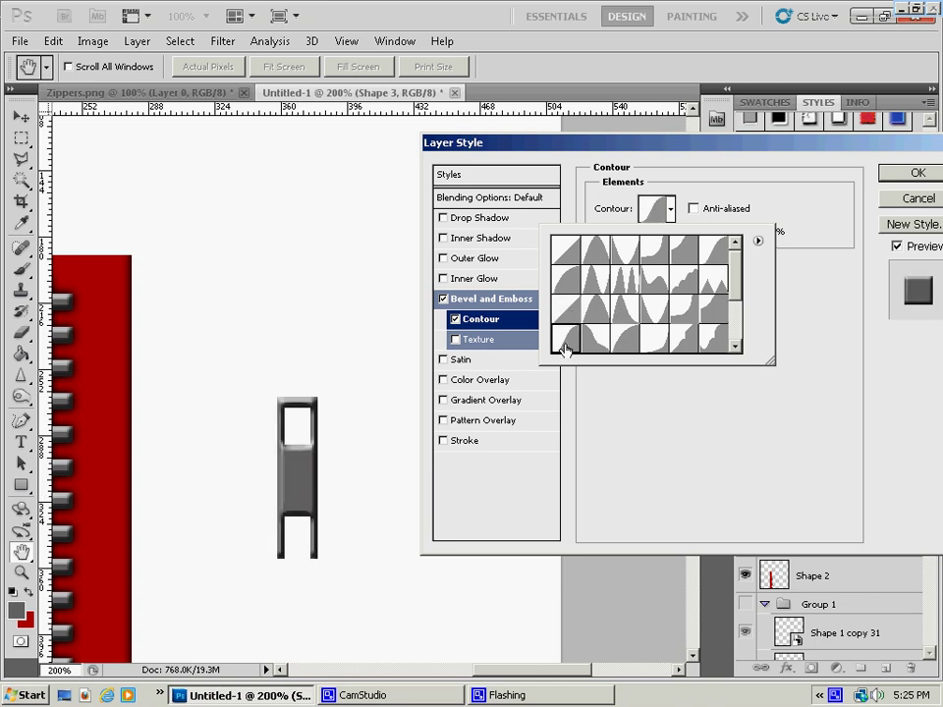
left_click(600, 348)
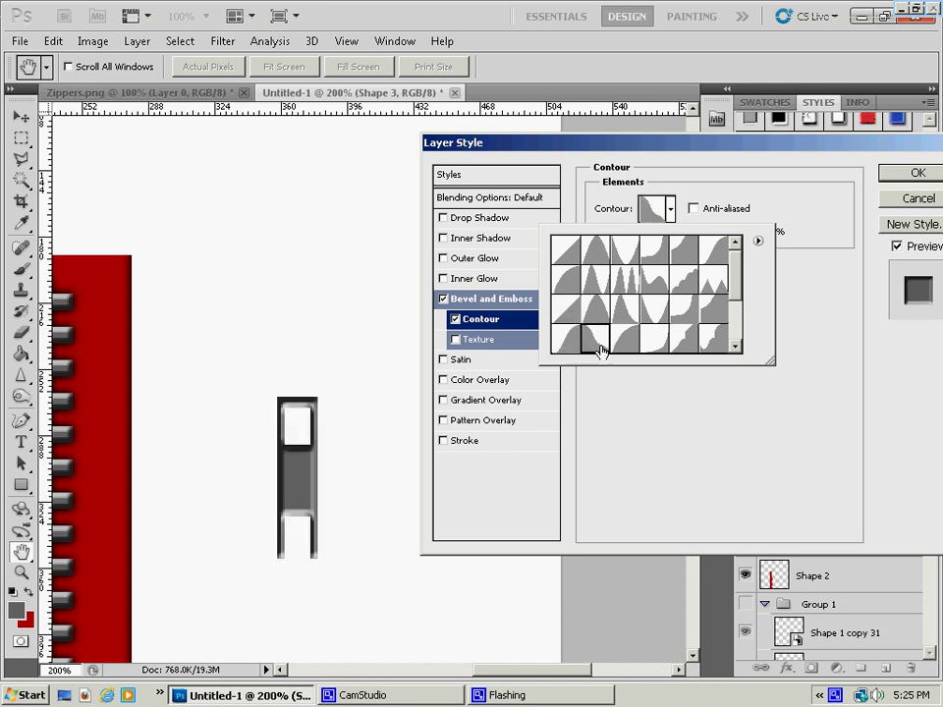
left_click(733, 337)
left_click(717, 335)
left_click(718, 287)
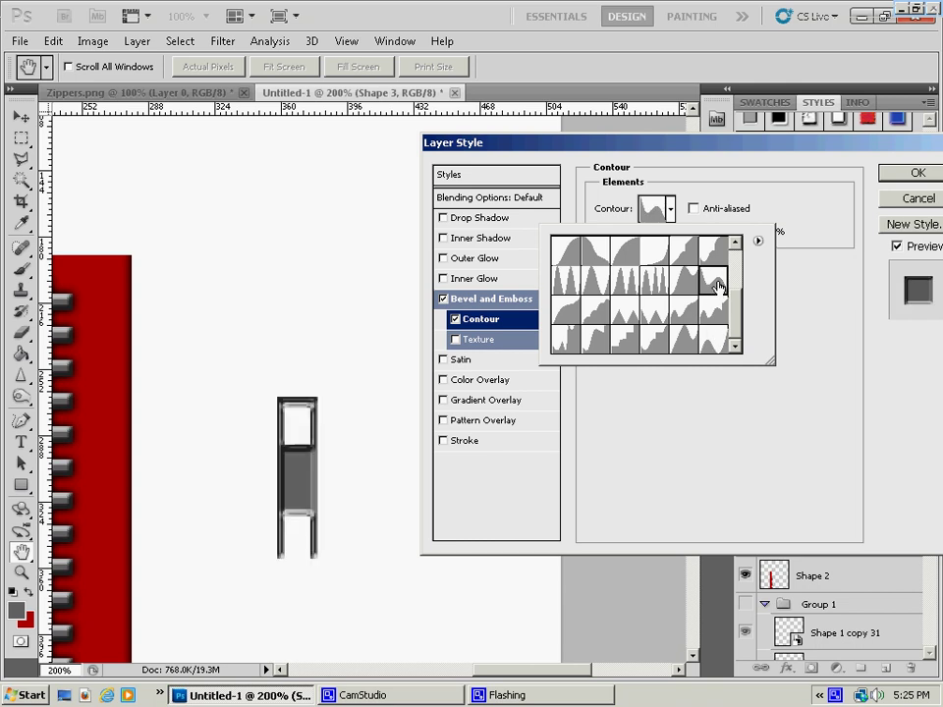
left_click(713, 253)
left_click(736, 269)
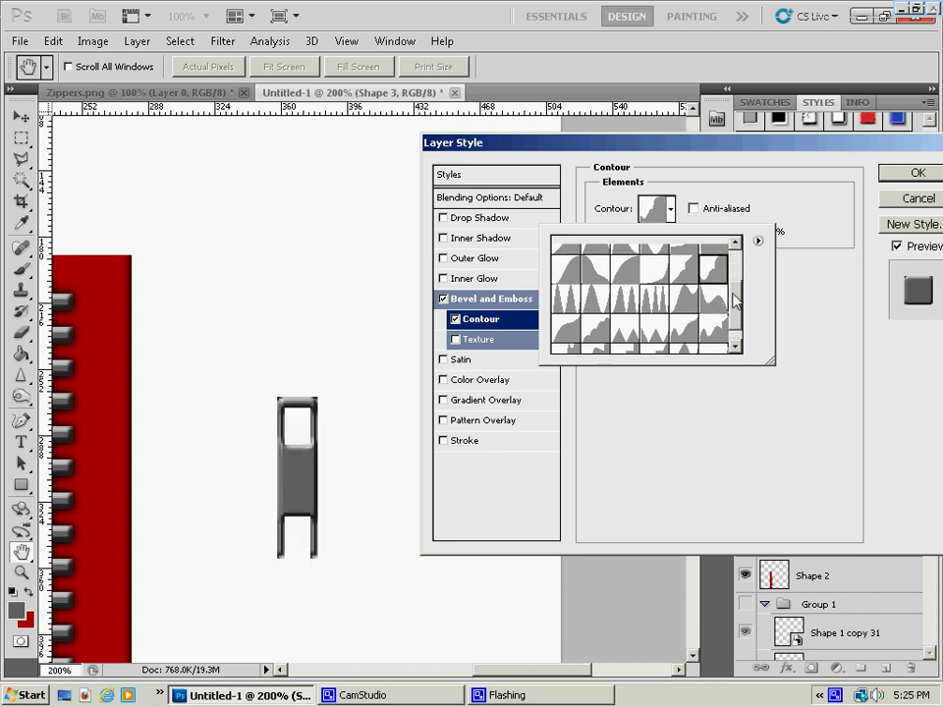
left_click(717, 280)
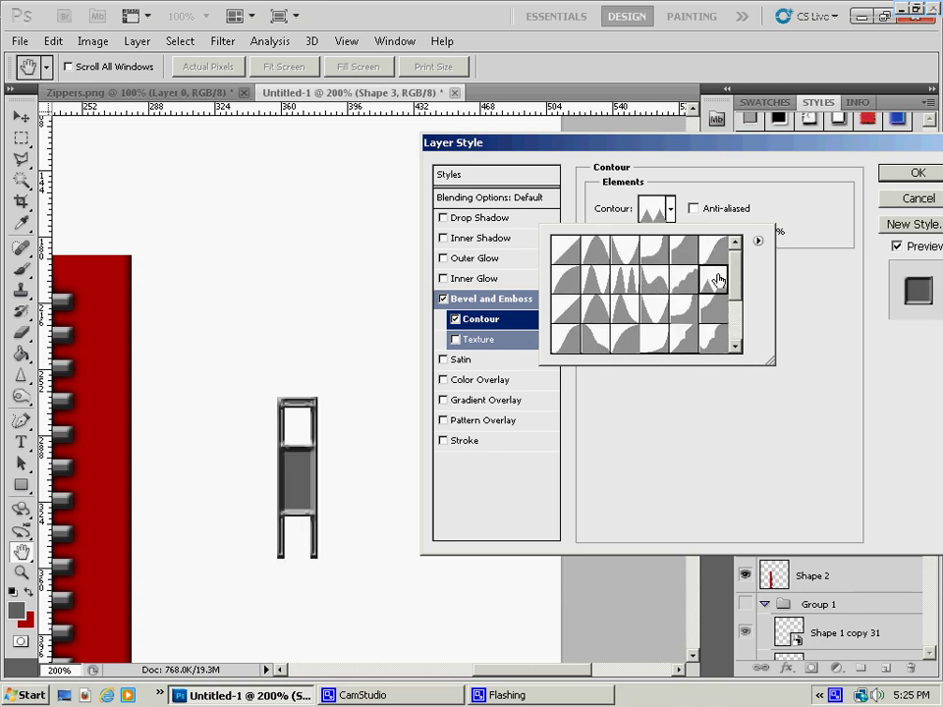
left_click(625, 280)
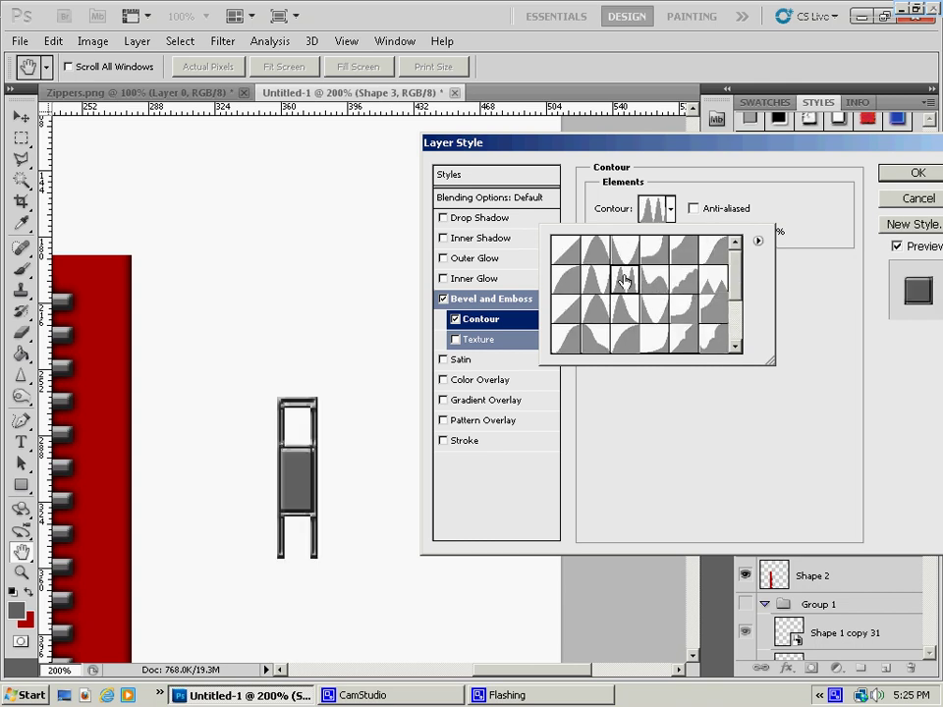
left_click(872, 186)
key("Return")
On a new layer, draw a grey rounded-rectangle knob (10 px radius) above the slider frame.
key("m")
scroll(443, 552, "down", 1)
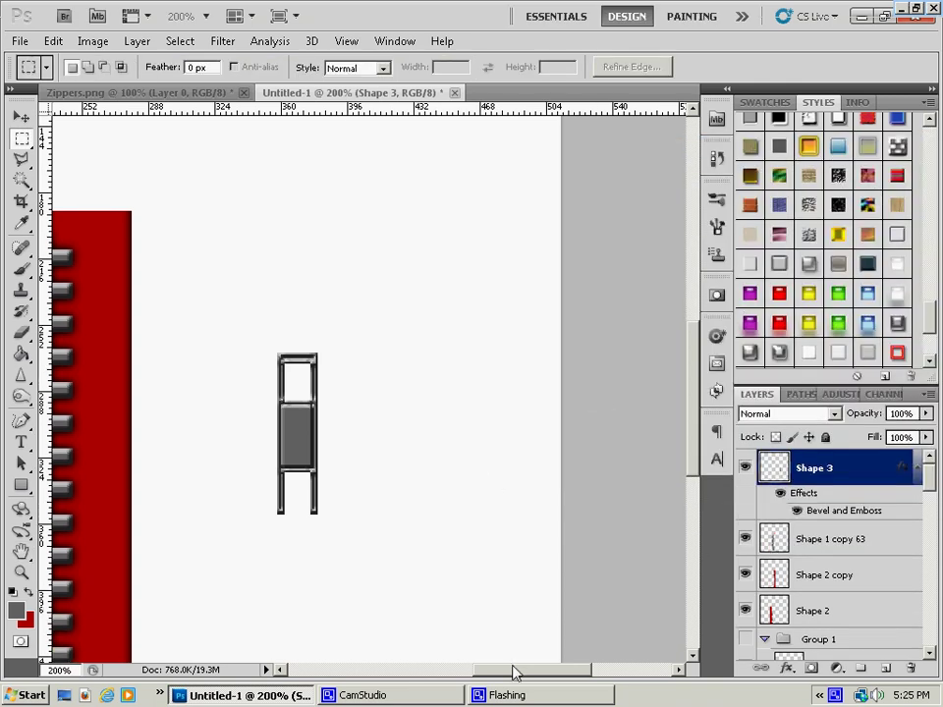
left_click_drag(507, 673, 492, 674)
scroll(482, 629, "up", 2)
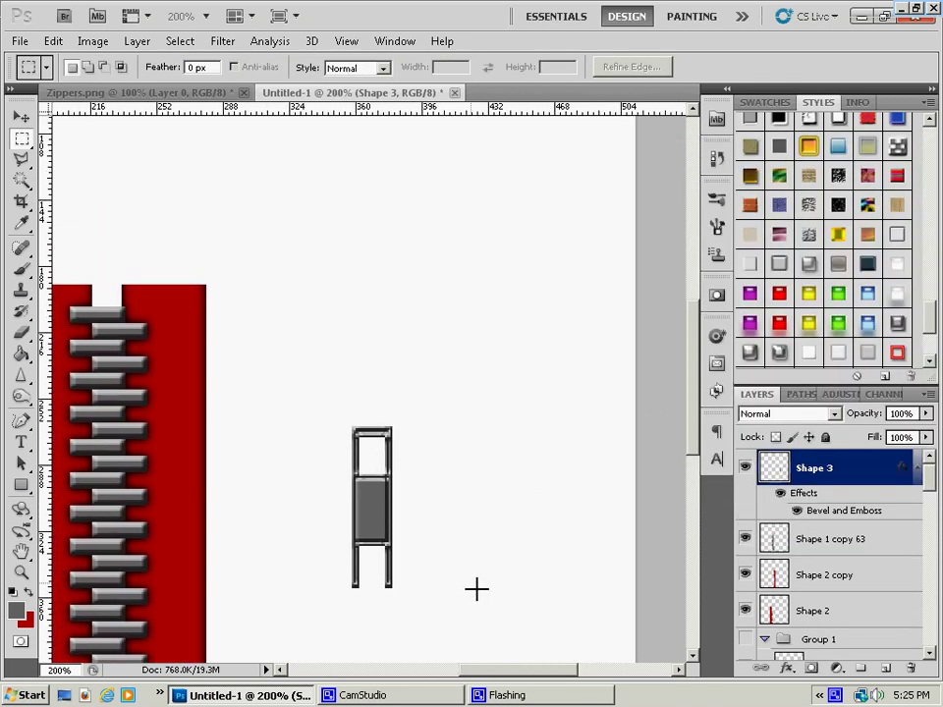
left_click(885, 668)
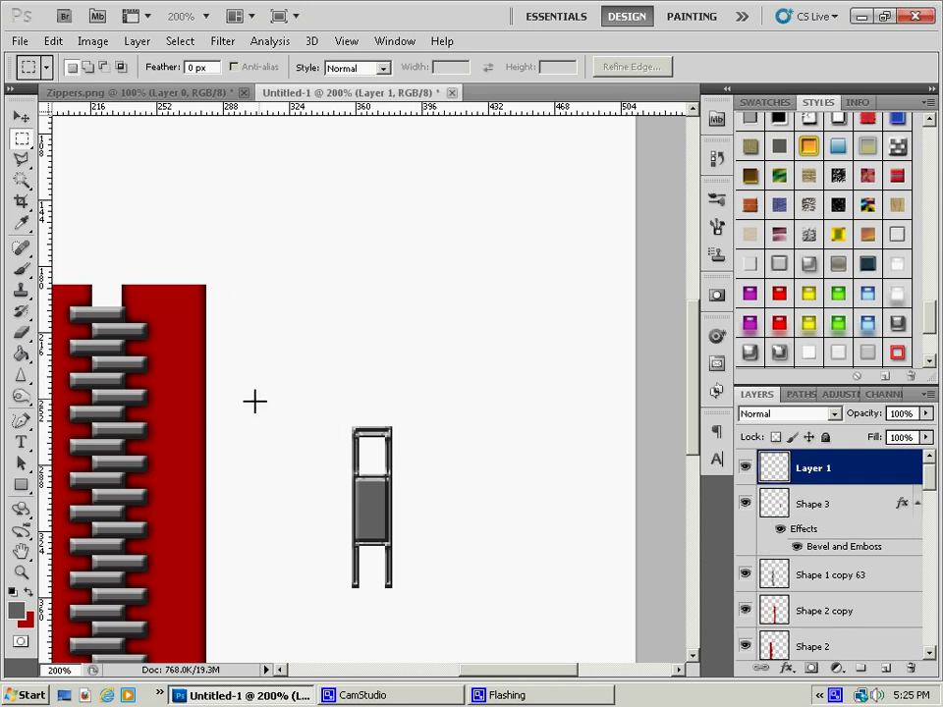
left_click(20, 485)
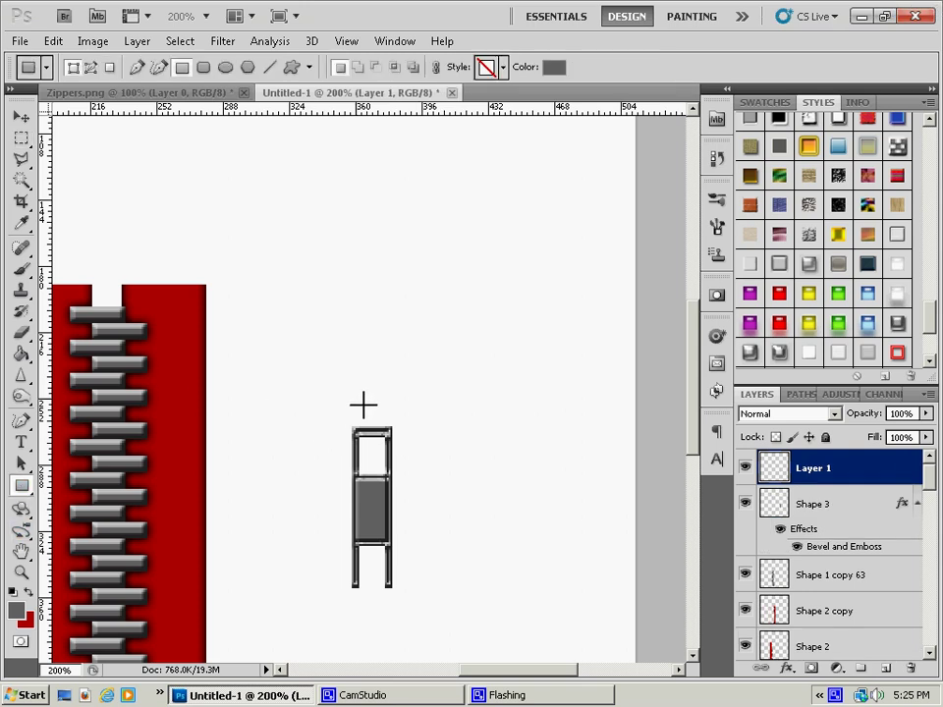
right_click(21, 485)
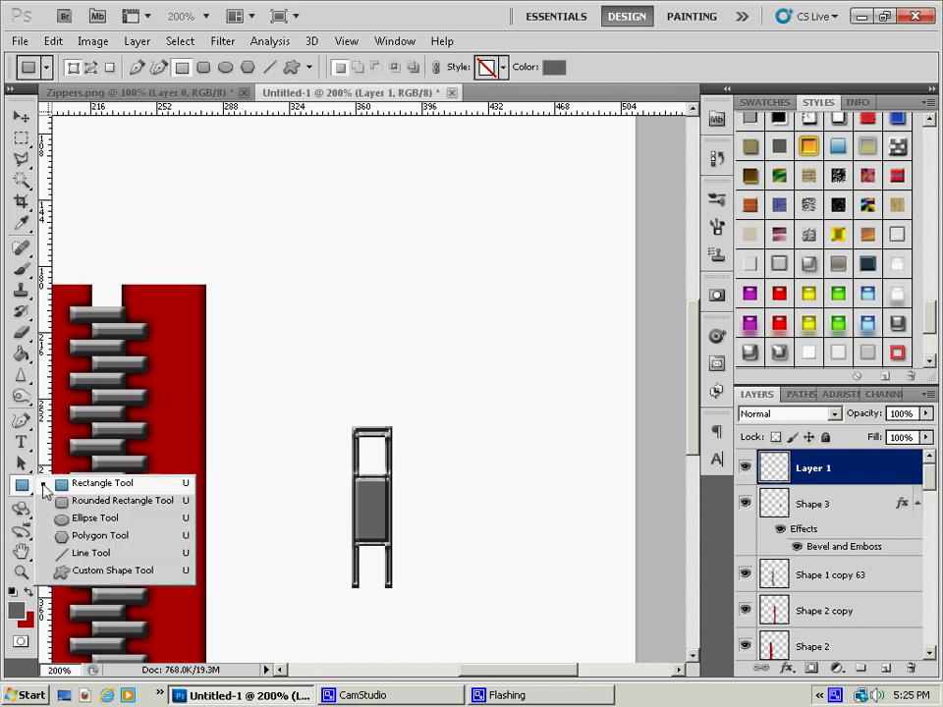
left_click(98, 502)
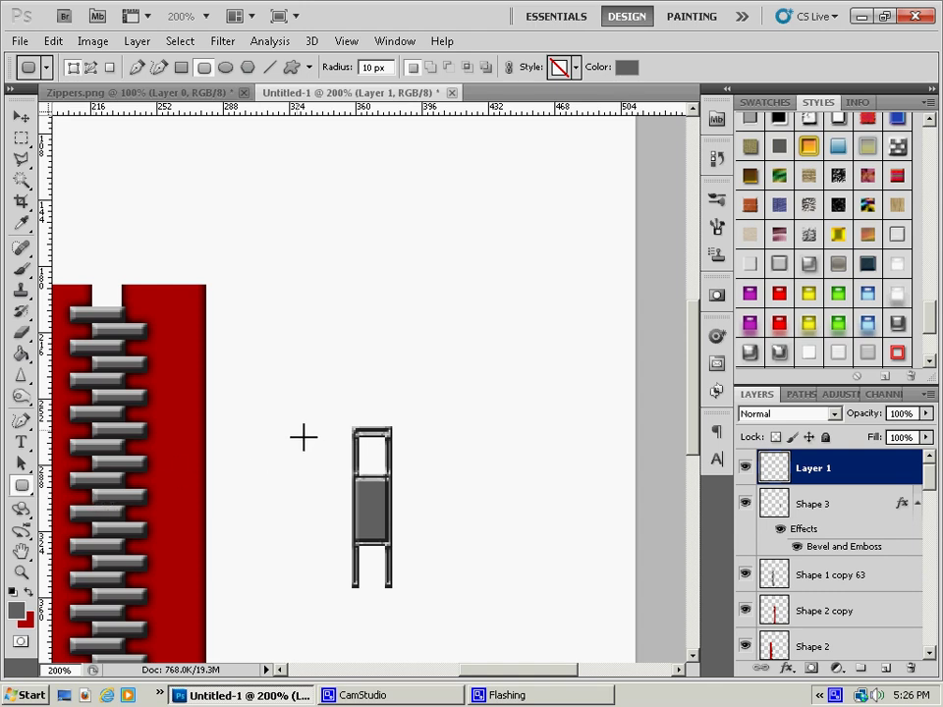
left_click_drag(370, 404, 387, 470)
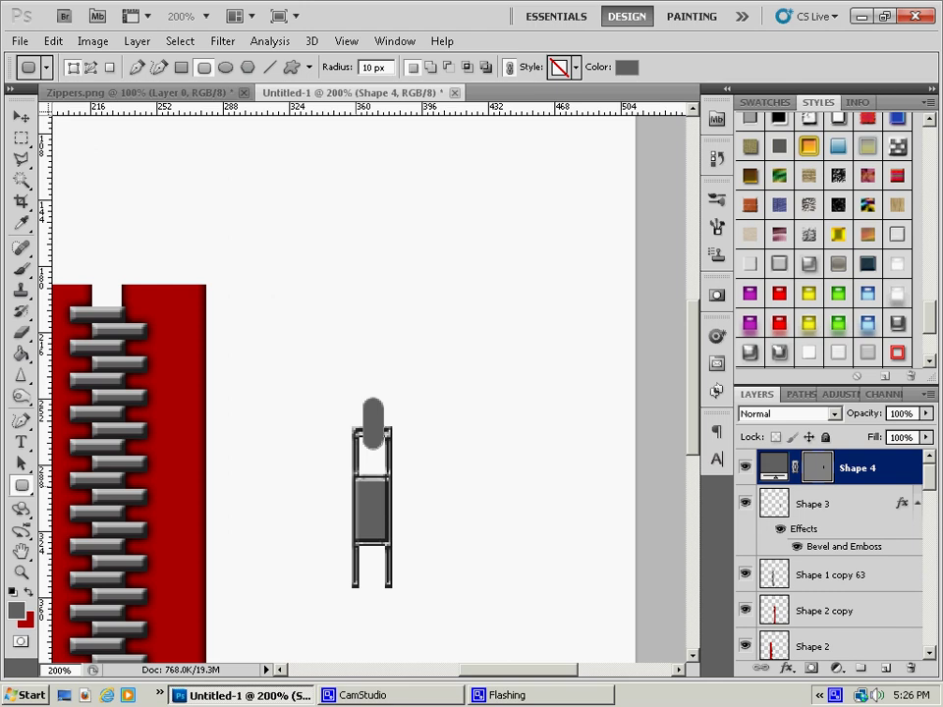
left_click(22, 117)
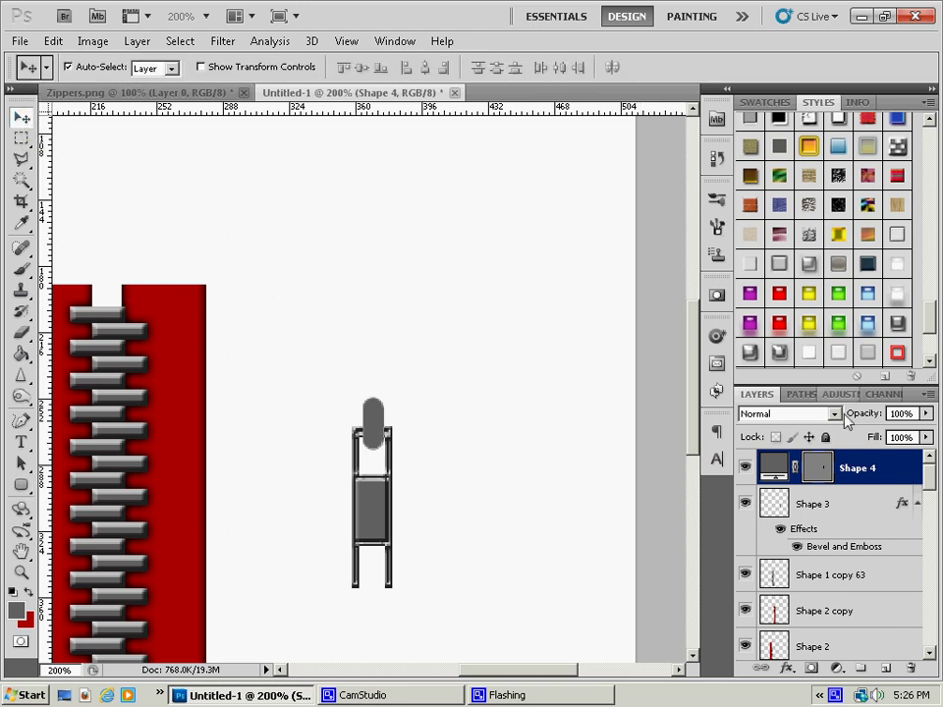
Rasterize Shape 4 and give the knob a Bevel and Emboss with Depth 633 and Size 3.
right_click(855, 468)
left_click(756, 171)
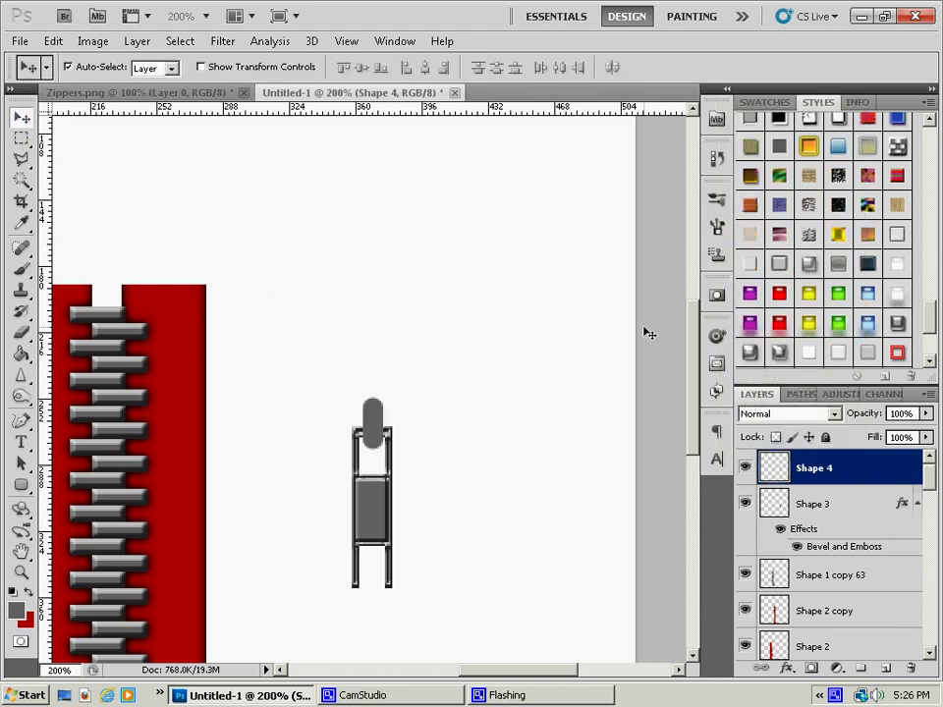
left_click(111, 45)
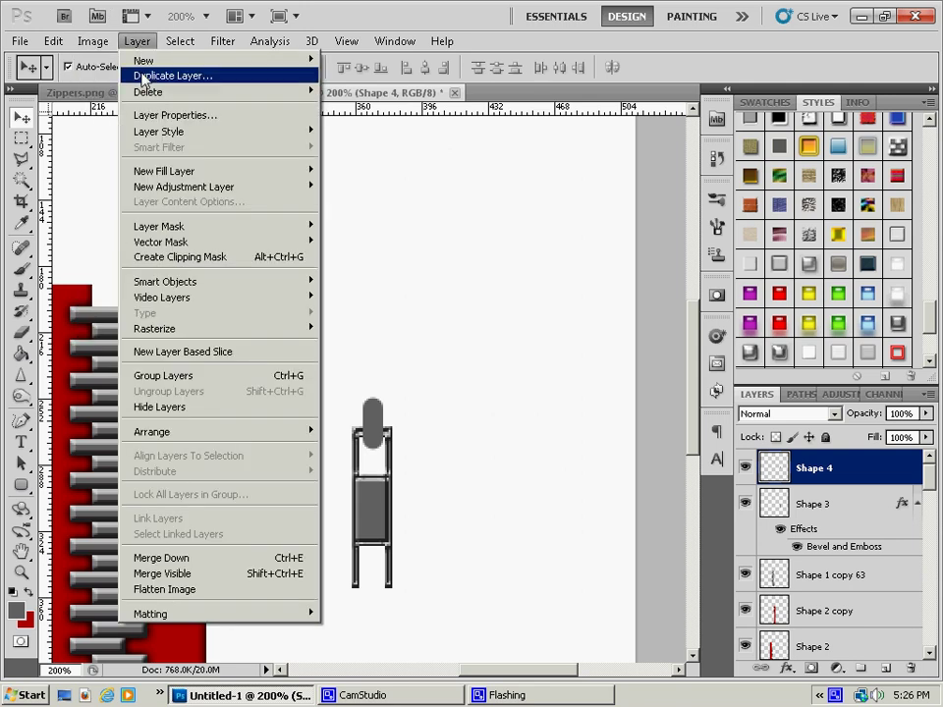
mouse_move(160, 130)
left_click(427, 226)
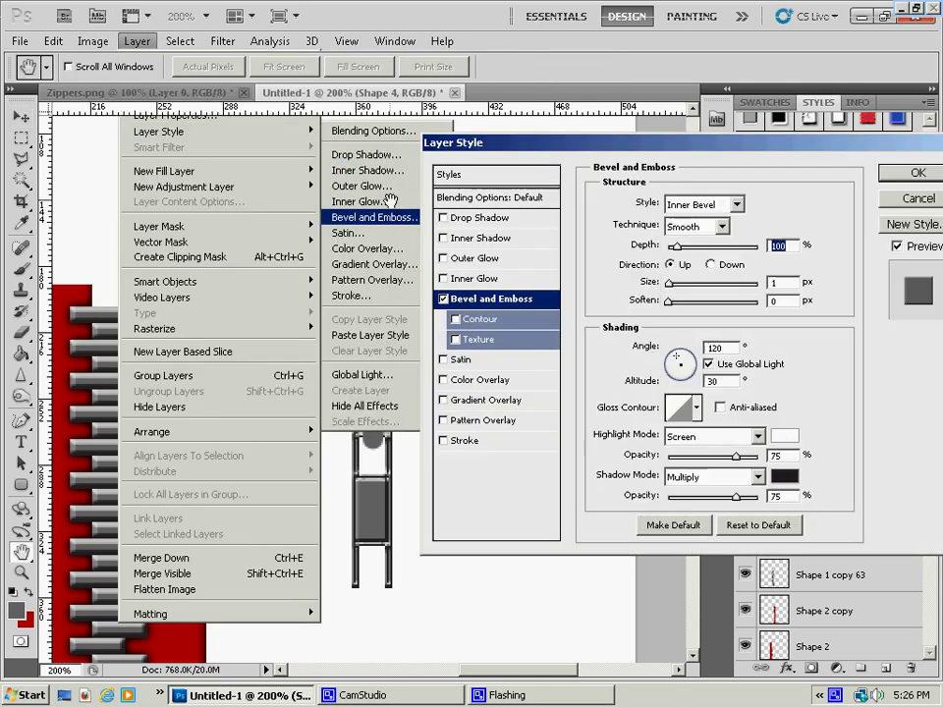
left_click_drag(676, 248, 725, 252)
left_click_drag(668, 284, 674, 288)
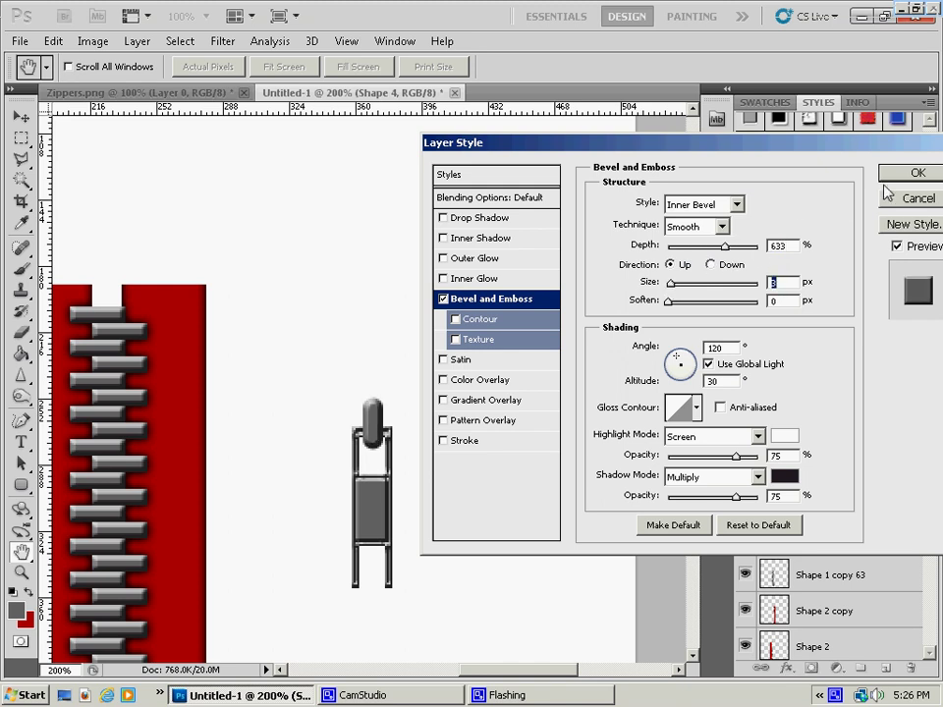
left_click(916, 173)
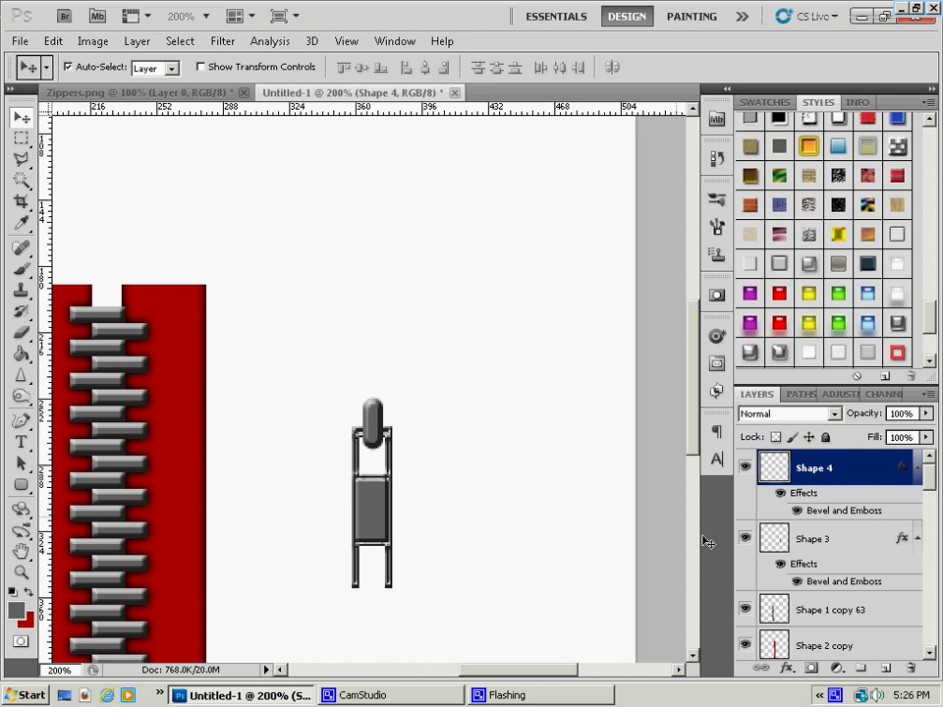
Add a new layer above Shape 1 copy 63 and outline a tapered wing left of the knob with the Polygonal Lasso.
left_click(797, 542)
left_click(855, 629)
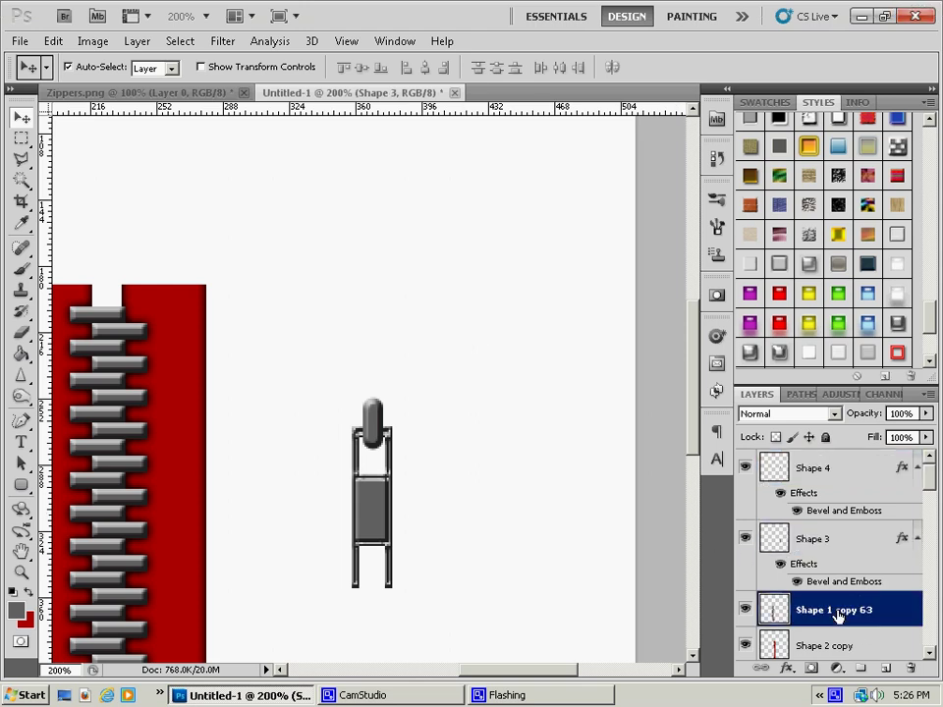
key("ctrl+shift+alt+n")
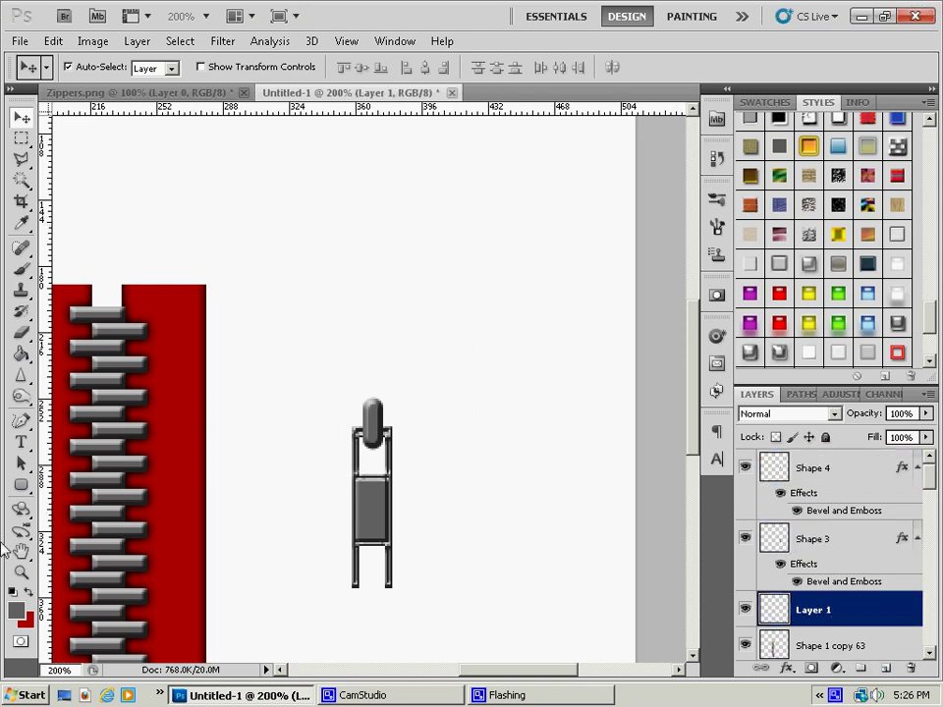
left_click(22, 161)
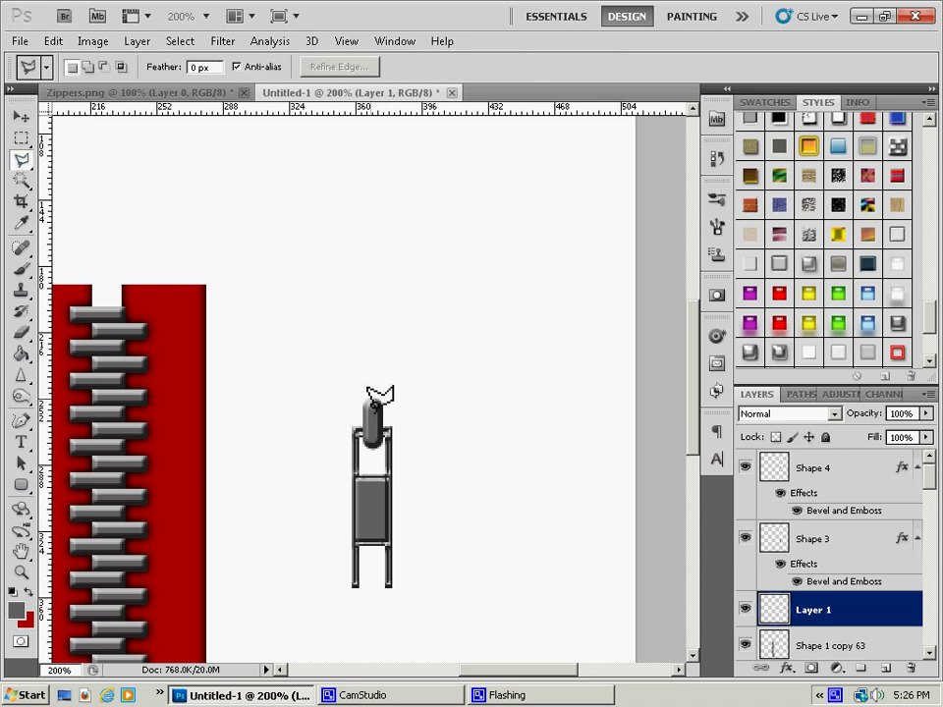
left_click(372, 400)
left_click(324, 409)
left_click(328, 433)
left_click(373, 400)
Fill the wing selection with the grey foreground colour using the Paint Bucket, then deselect.
key("g")
left_click(96, 68)
left_click(97, 87)
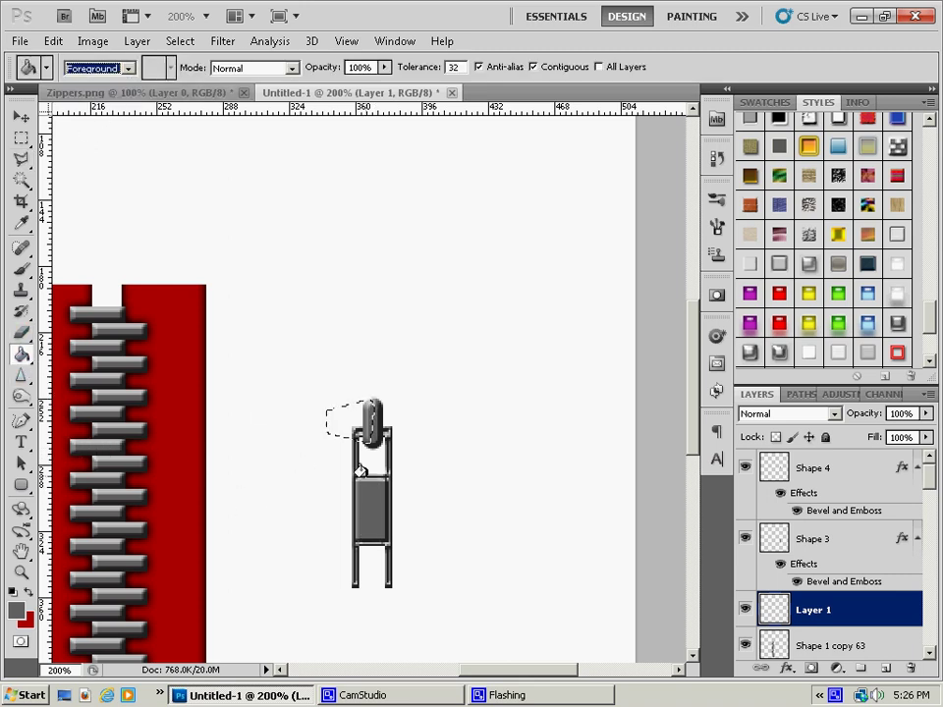
left_click(344, 420)
key("ctrl+d")
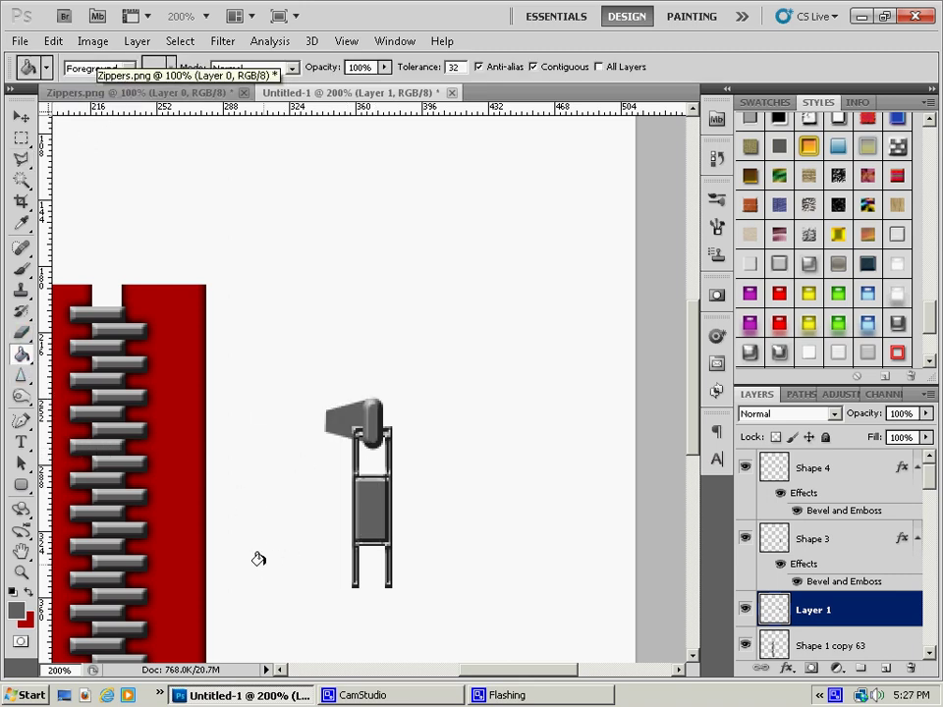
Duplicate Layer 1, flip the copy horizontally, and nudge it right to mirror the wing.
right_click(835, 614)
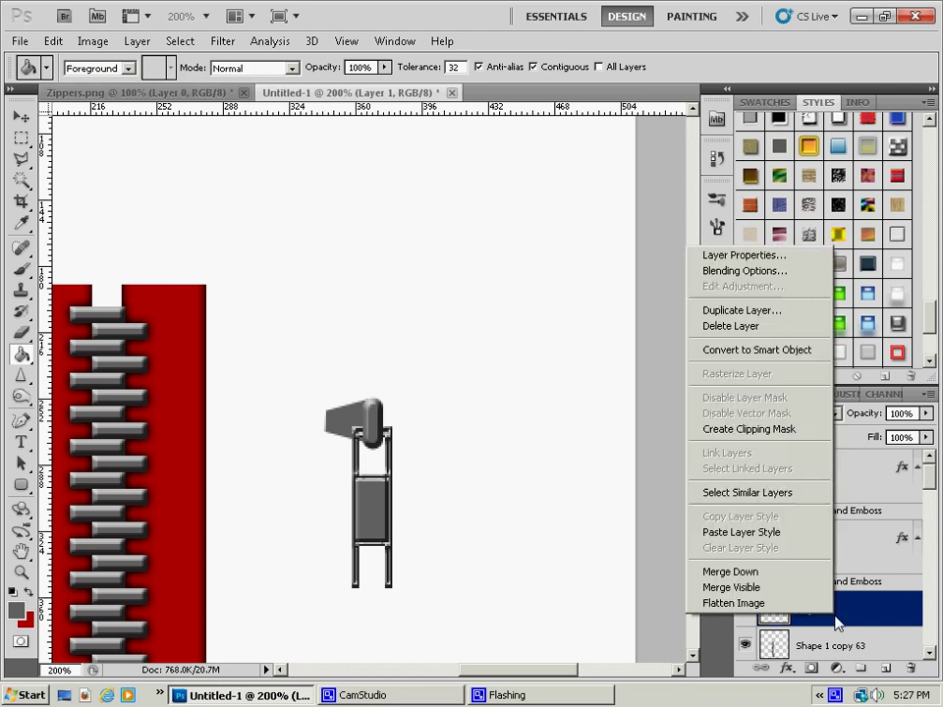
left_click(763, 312)
left_click(625, 207)
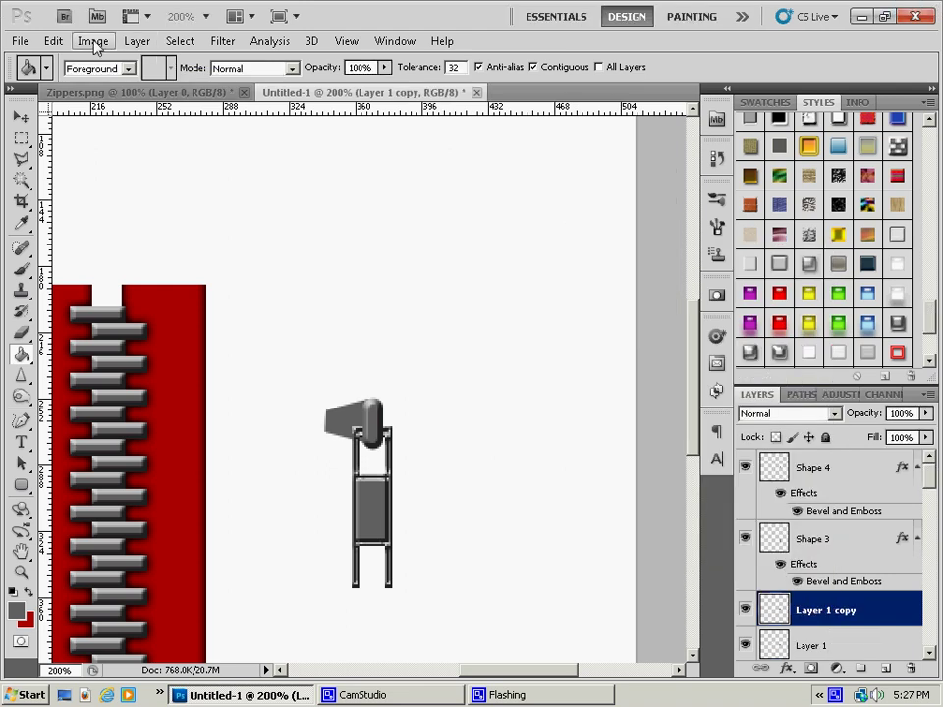
left_click(53, 40)
mouse_move(147, 367)
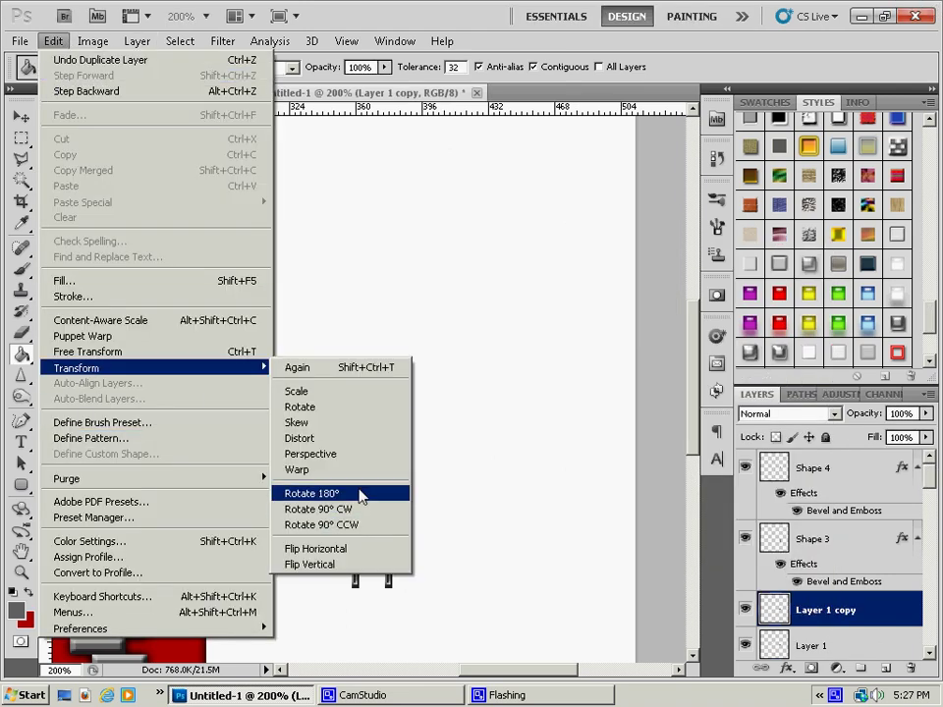
left_click(363, 555)
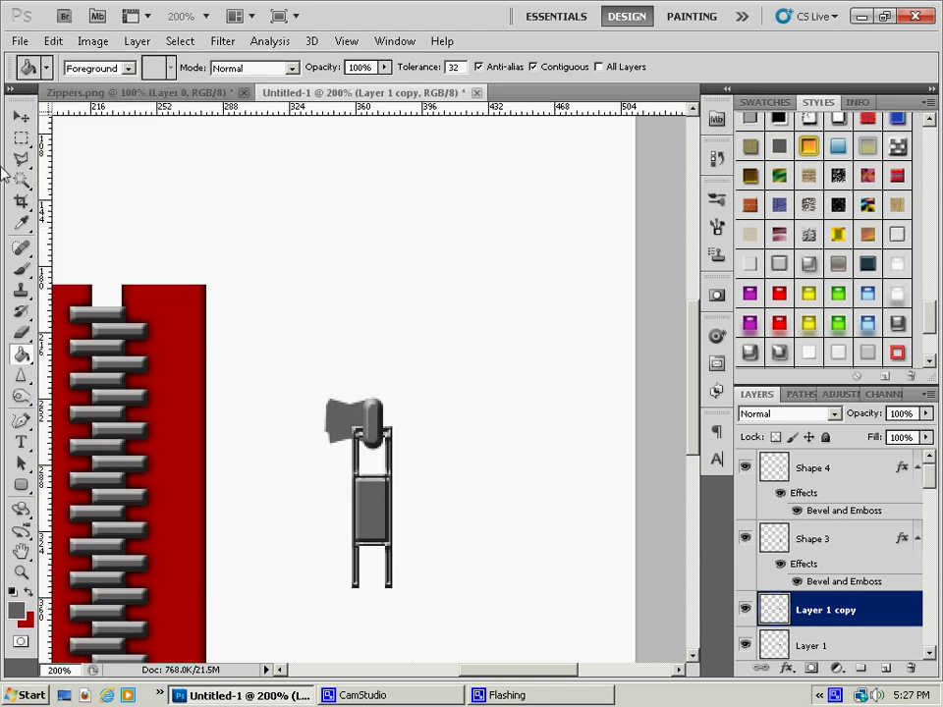
left_click(22, 117)
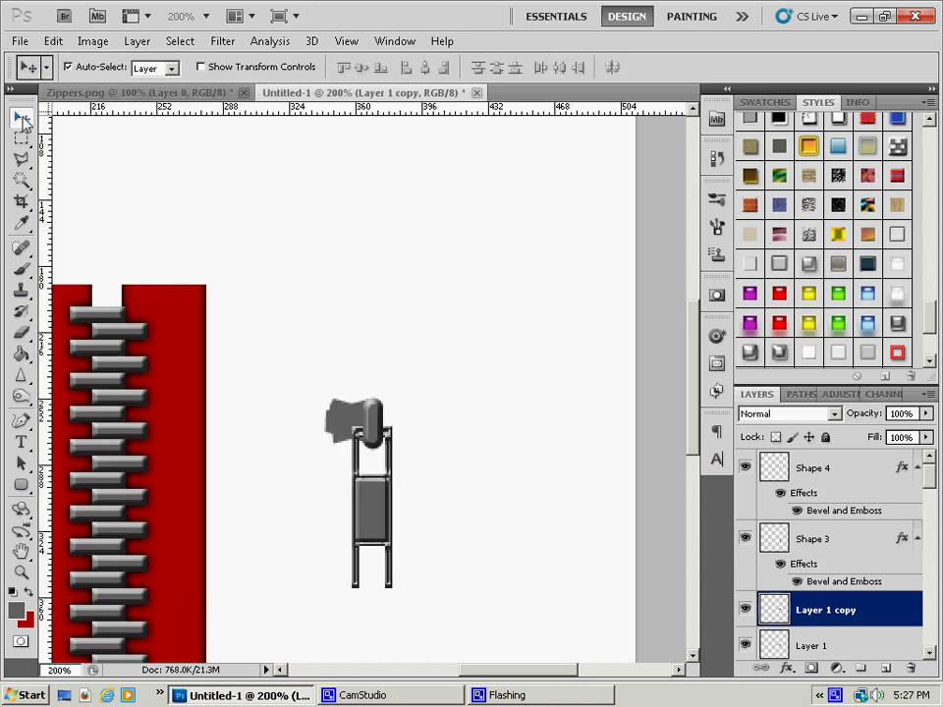
key("shift+Right")
key("shift+Right")
key("shift+Right")
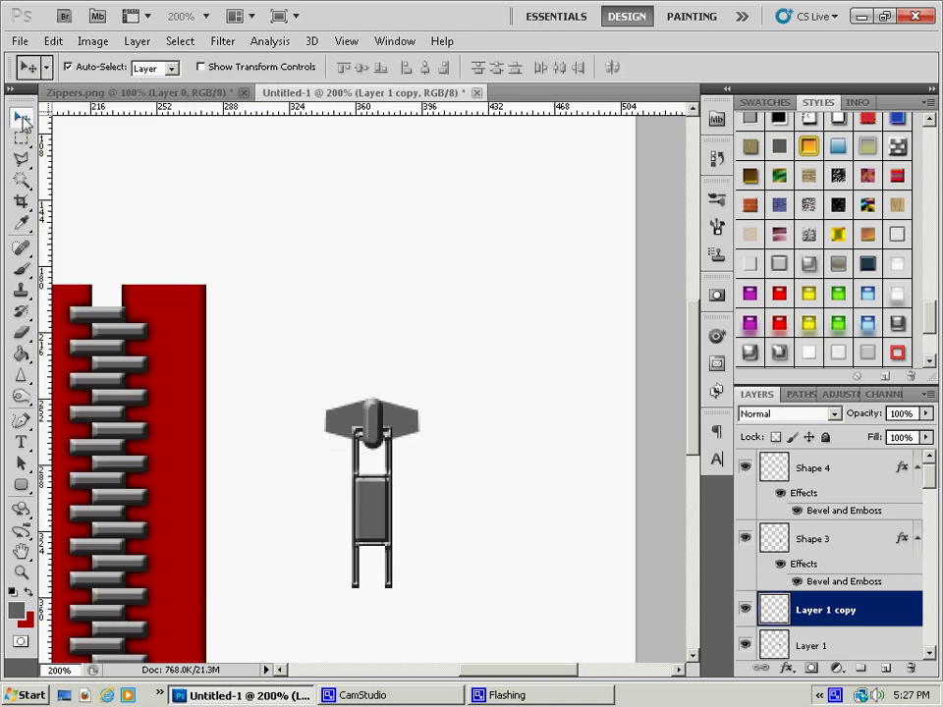
Merge the two wing layers and add a Bevel and Emboss with size 4 px.
left_click(819, 642, "shift")
right_click(823, 646)
left_click(722, 600)
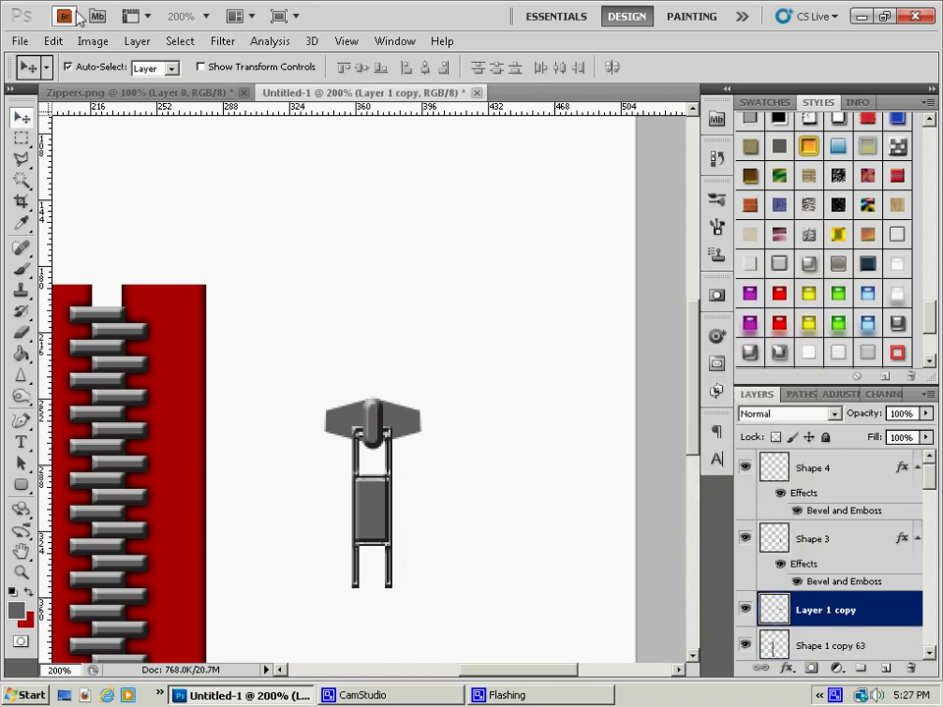
left_click(136, 40)
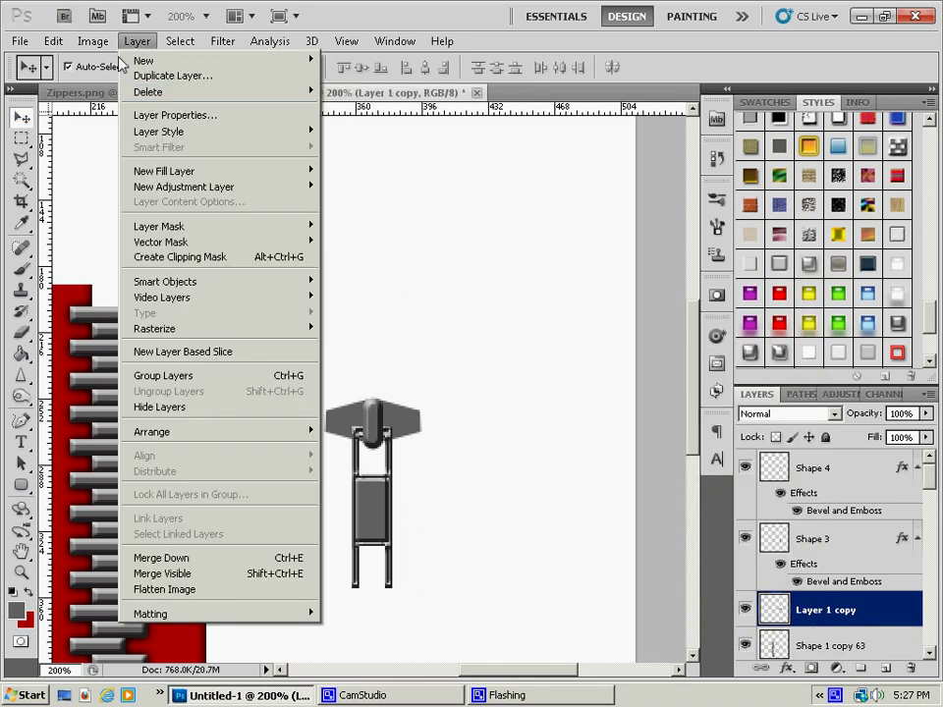
mouse_move(236, 131)
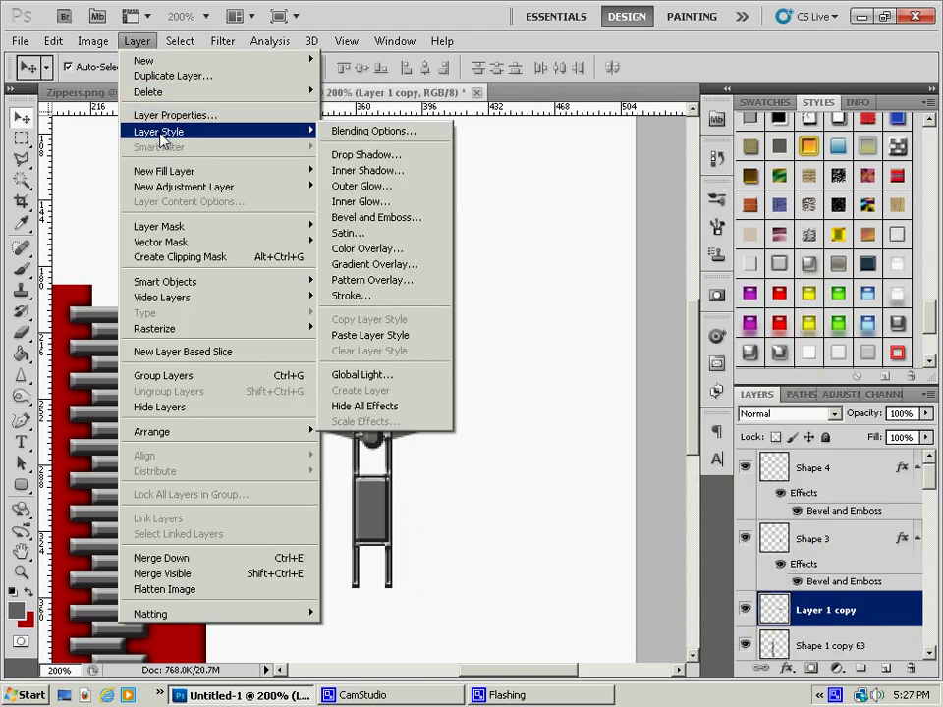
left_click(441, 219)
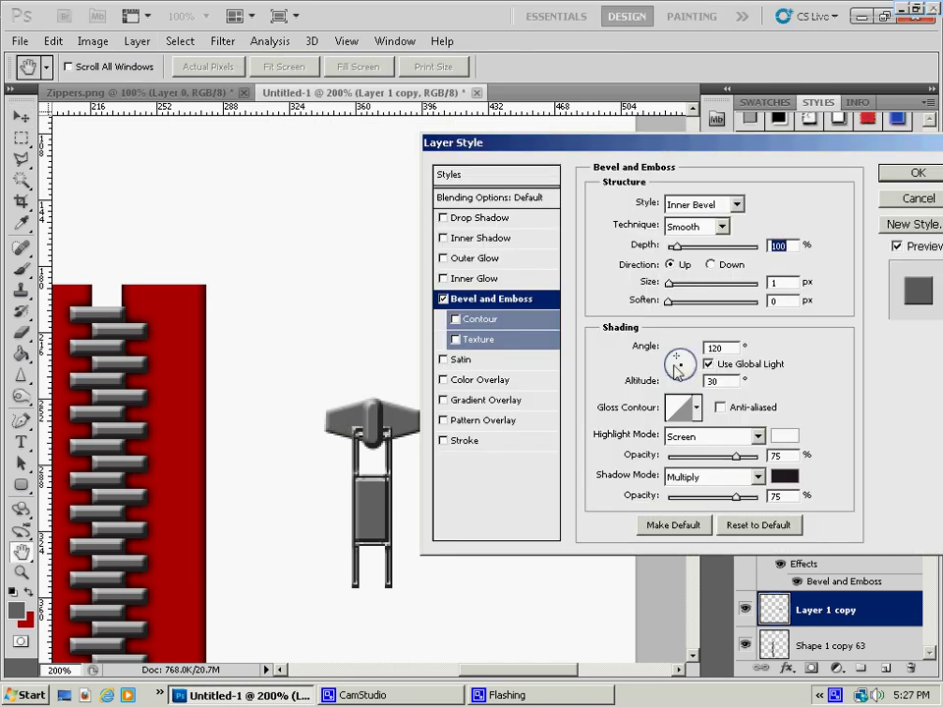
left_click_drag(672, 287, 675, 287)
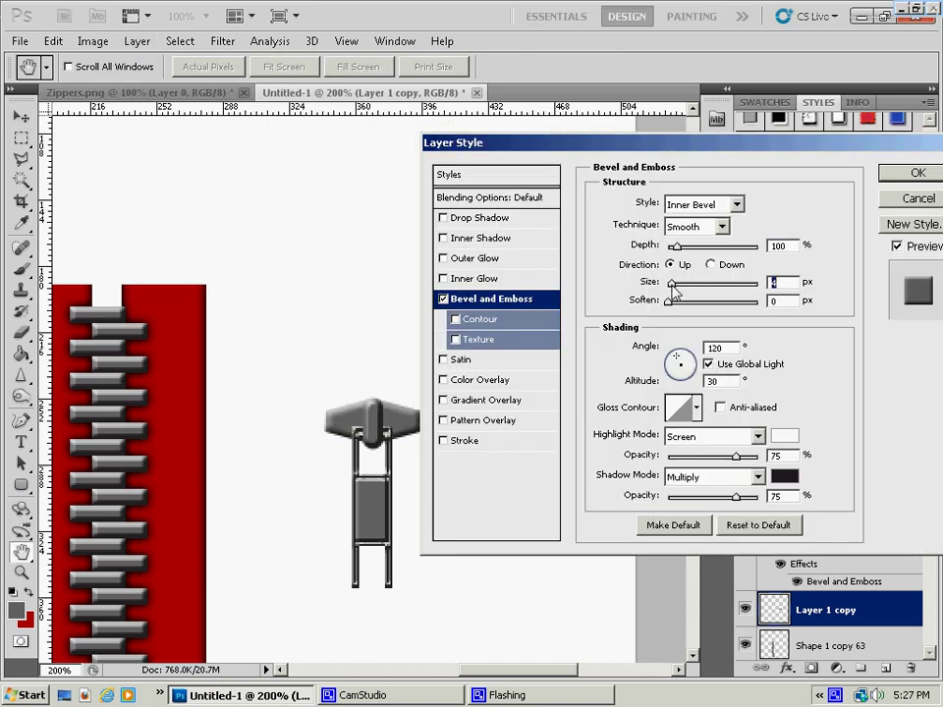
Add a black Multiply Inner Glow with a larger size to the wings and apply the styles.
left_click(493, 281)
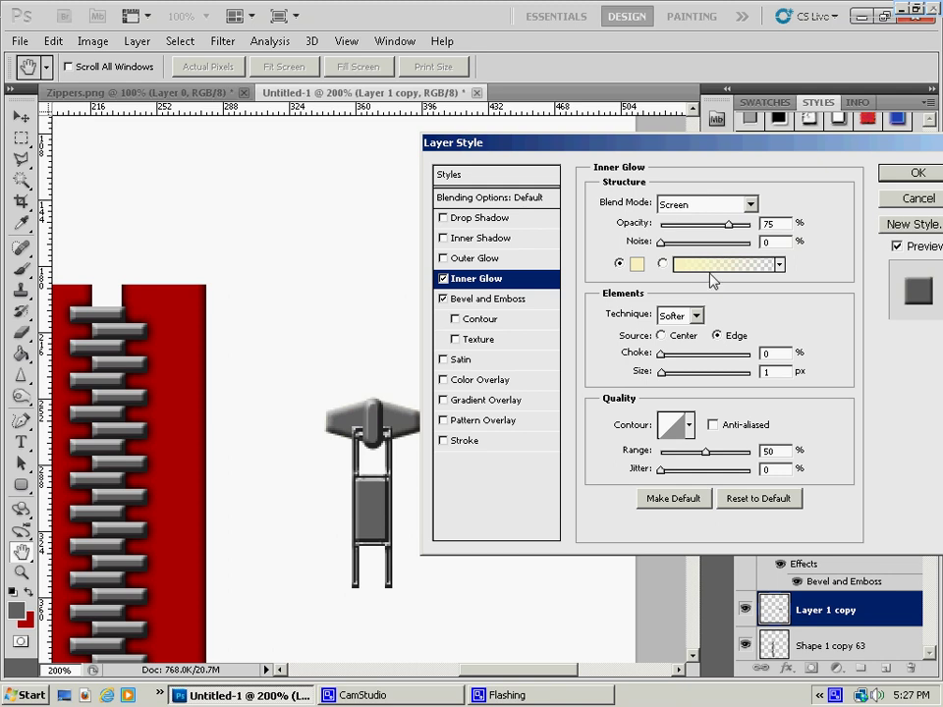
left_click(638, 264)
left_click(295, 439)
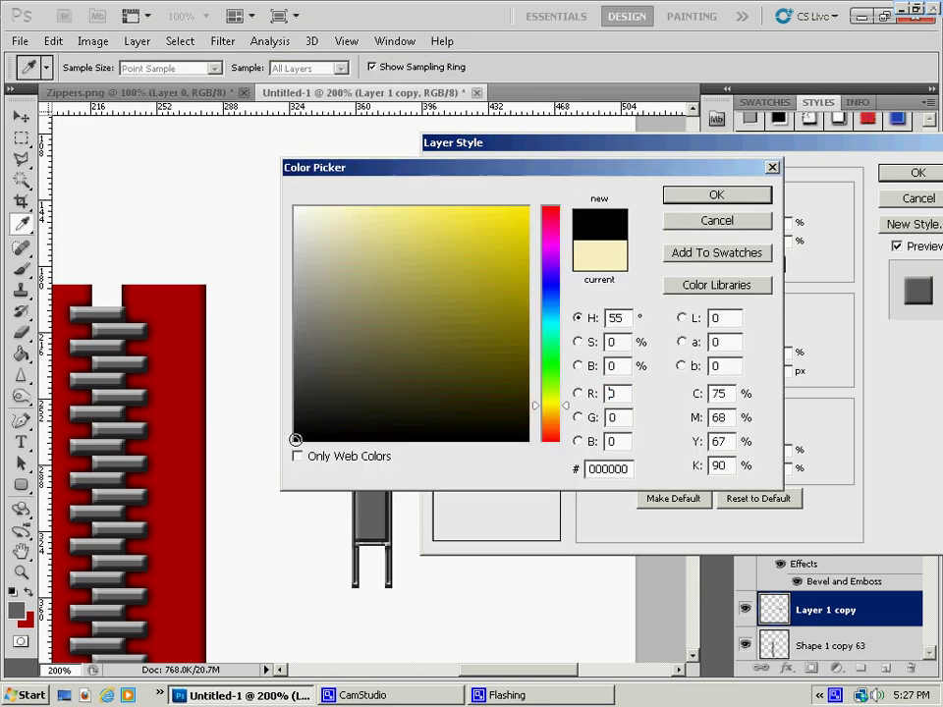
left_click(716, 195)
left_click(720, 210)
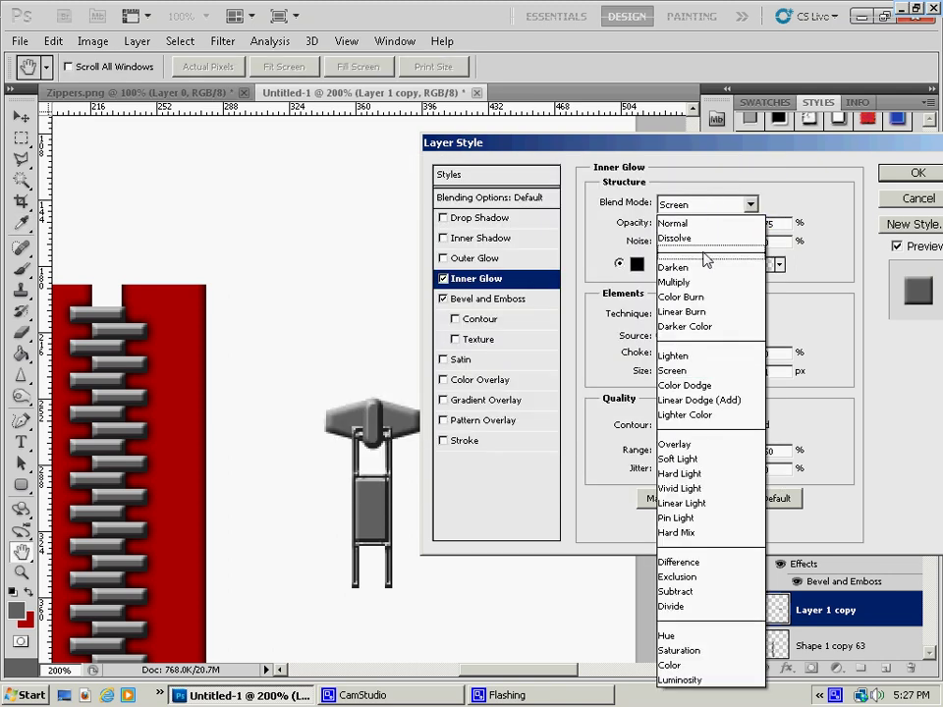
left_click(706, 283)
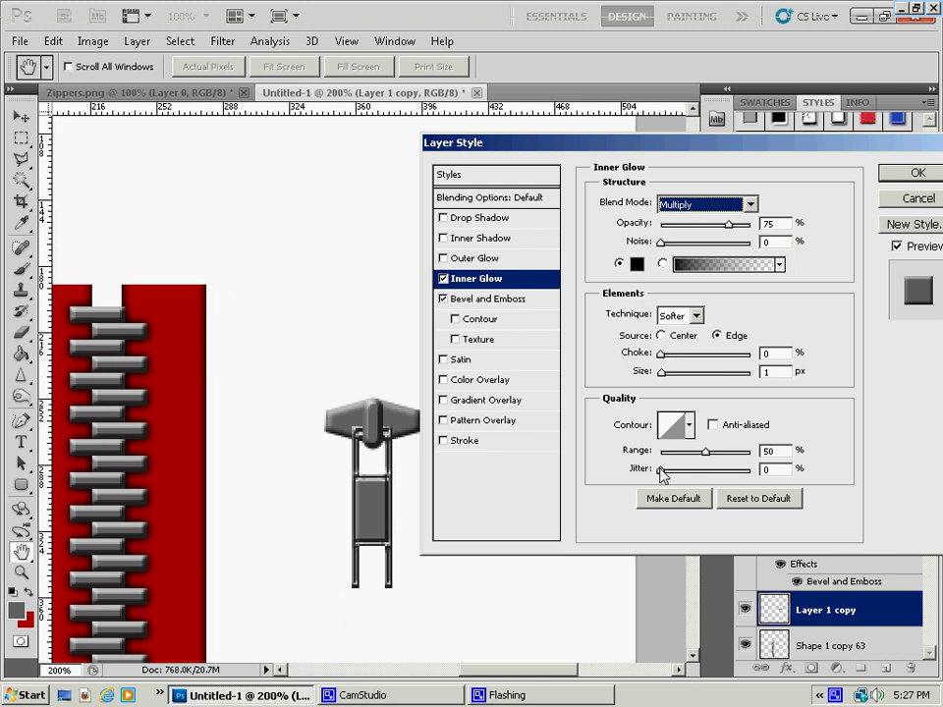
left_click_drag(658, 375, 671, 379)
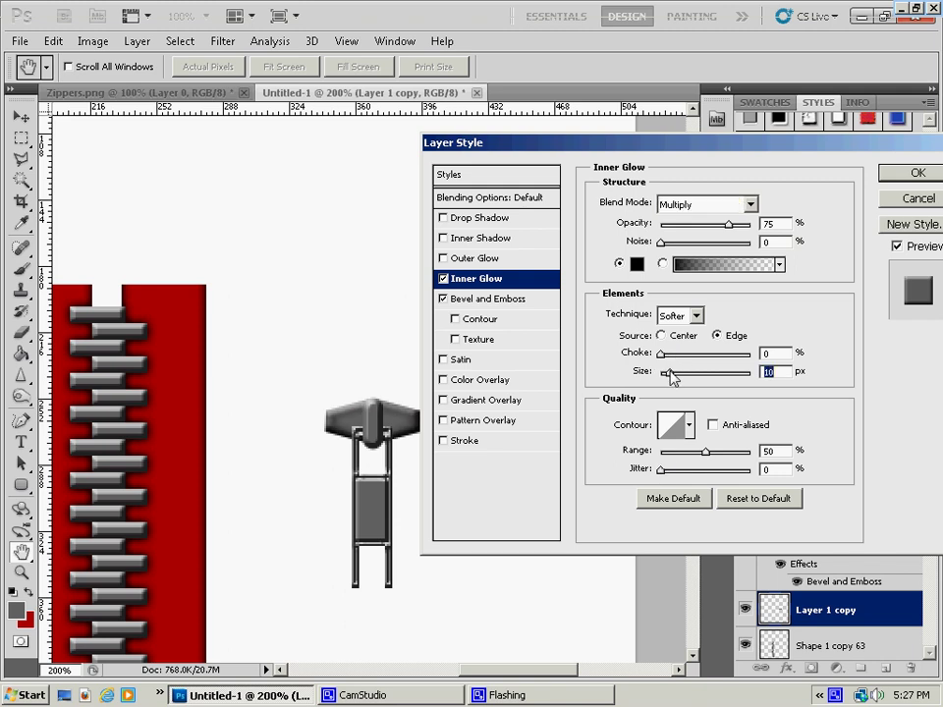
left_click(917, 174)
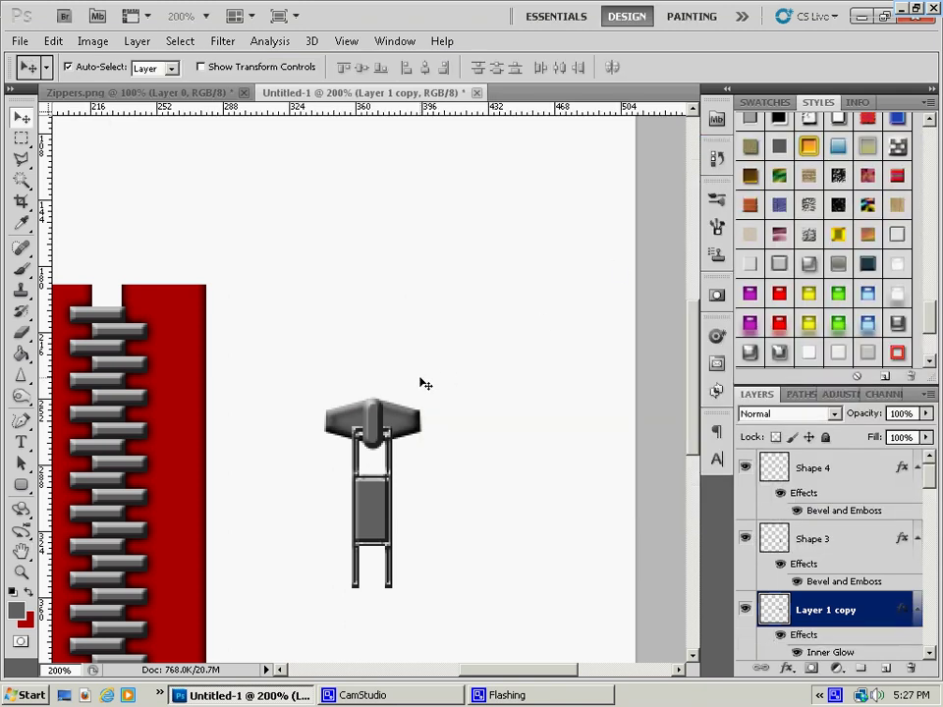
Select Shape 3, Shape 4 and Layer 1 copy together and drag the pull onto the top of the teeth.
key("ctrl+minus")
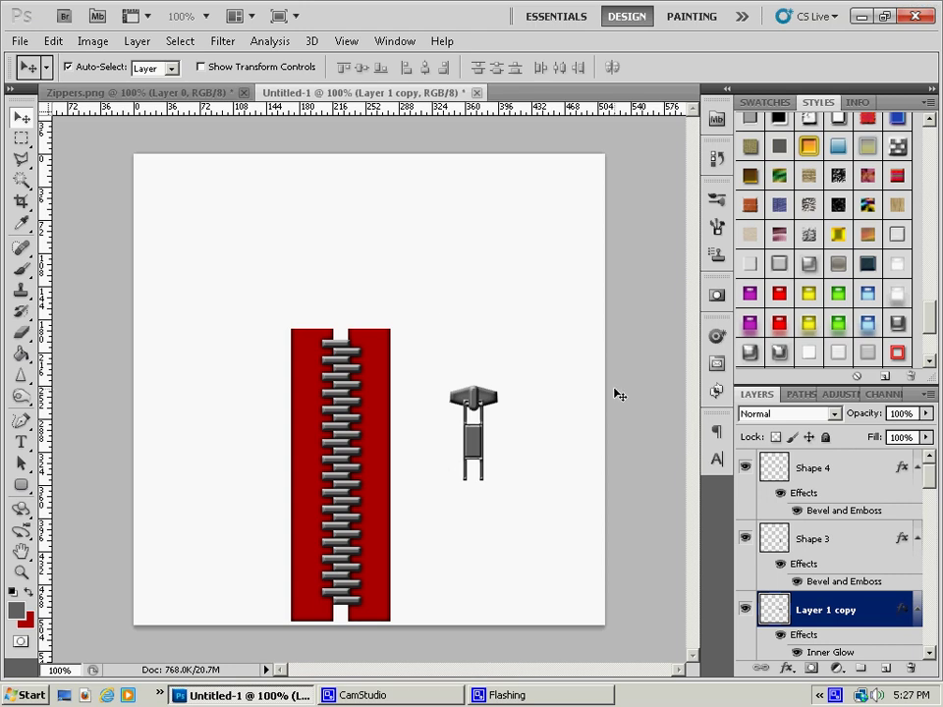
left_click(838, 539, "shift")
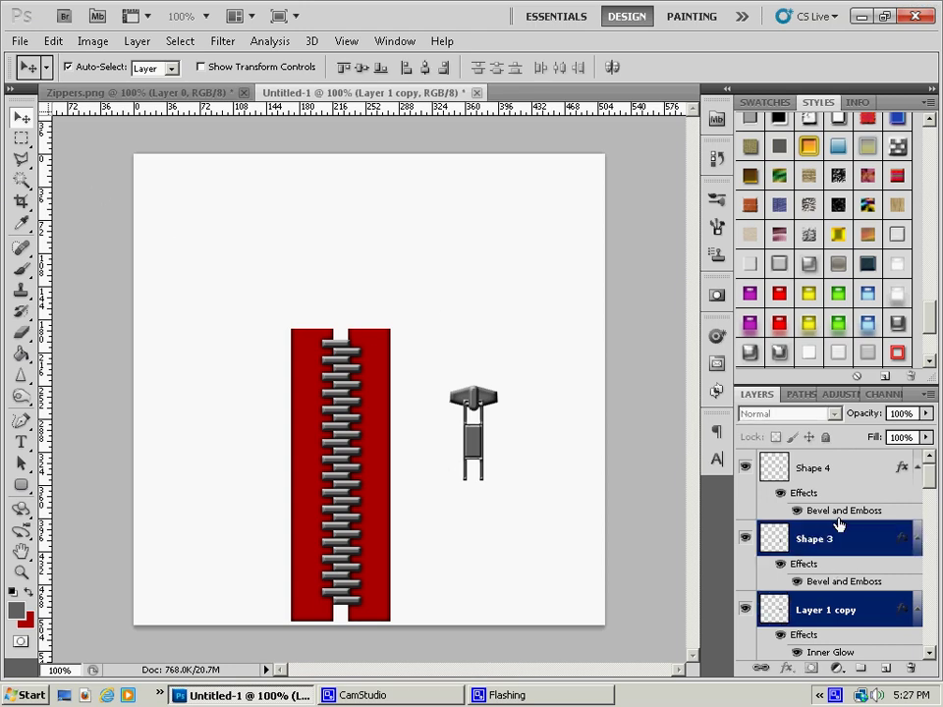
left_click(826, 470, "shift")
left_click_drag(472, 400, 340, 345)
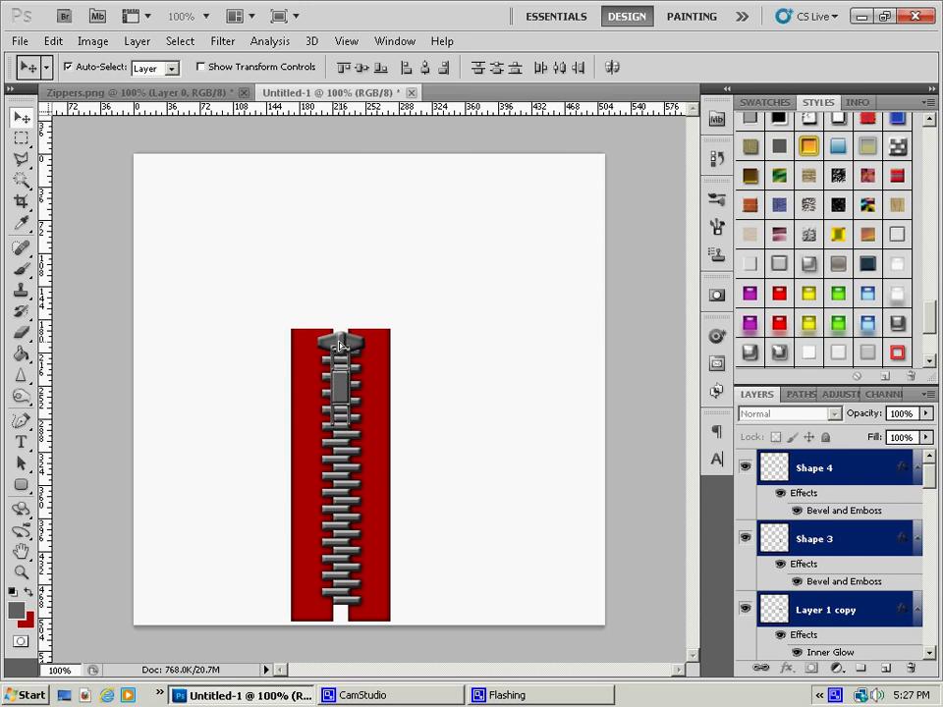
left_click(822, 550)
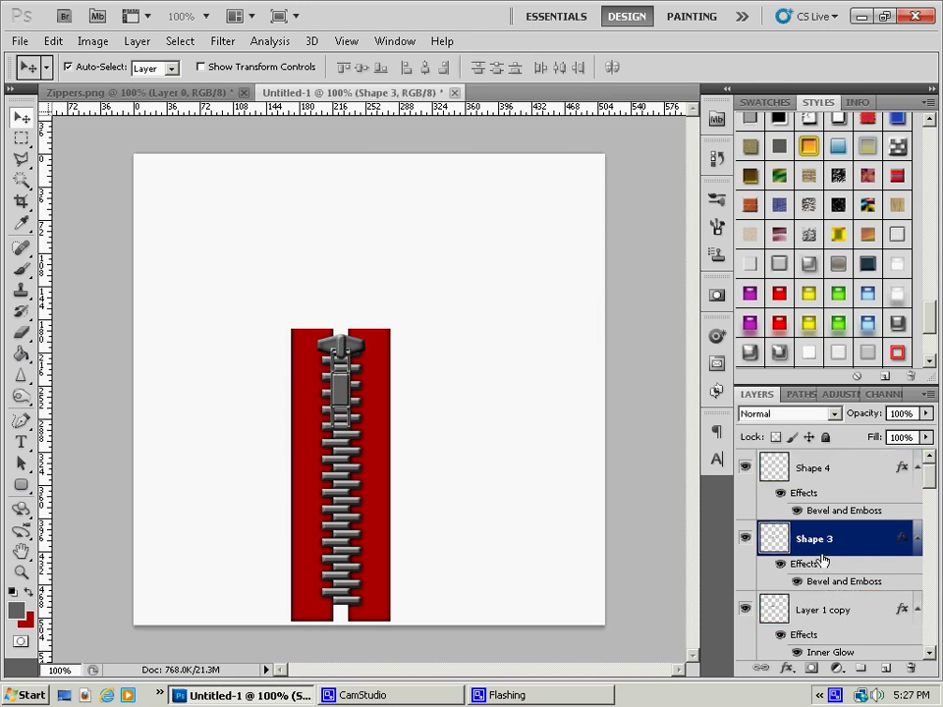
scroll(823, 555, "down", 4)
scroll(823, 558, "up", 2)
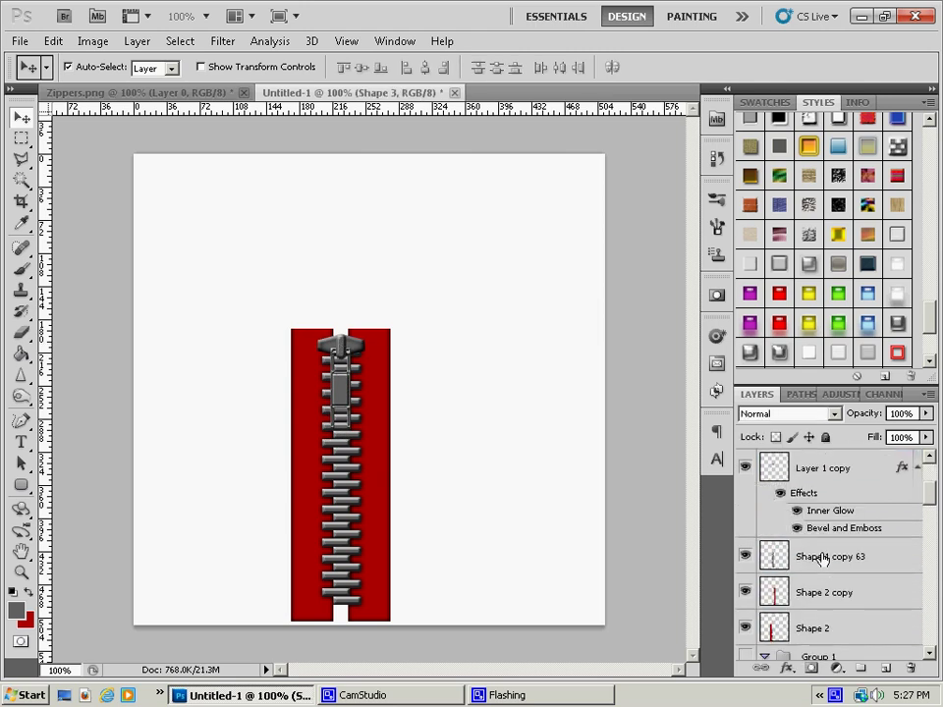
left_click(823, 558)
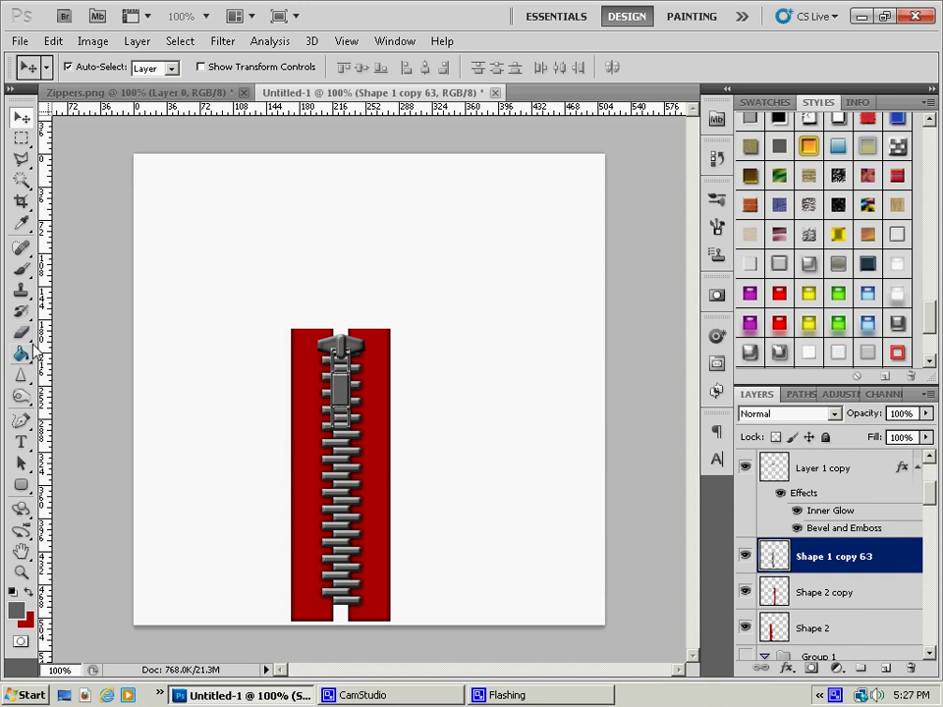
Select the Dodge tool and set its Range to Midtones.
left_click(21, 396)
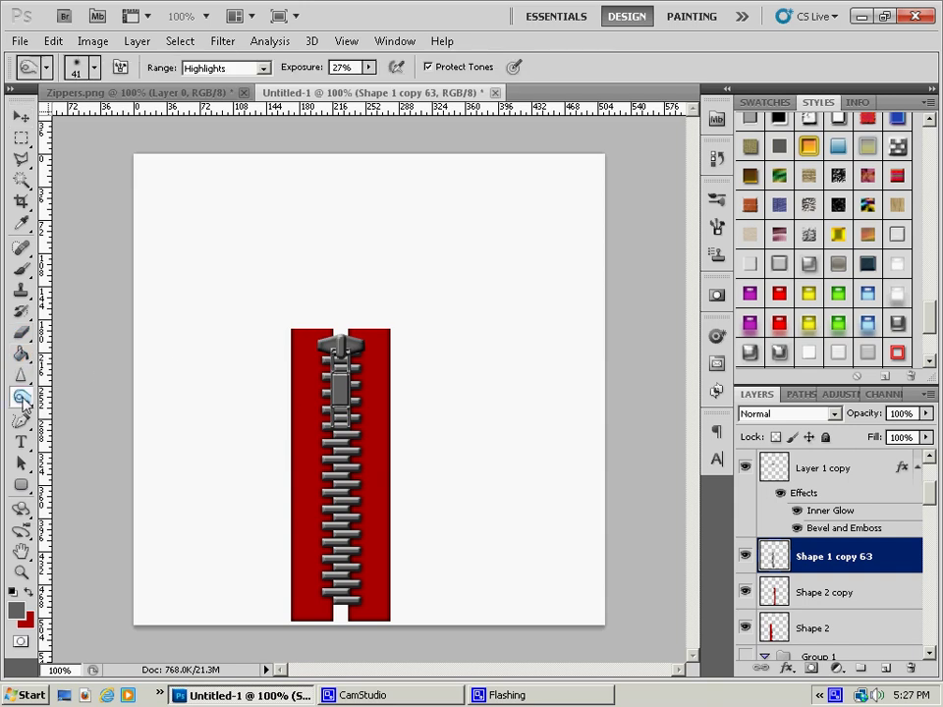
right_click(21, 395)
left_click(94, 394)
left_click(221, 68)
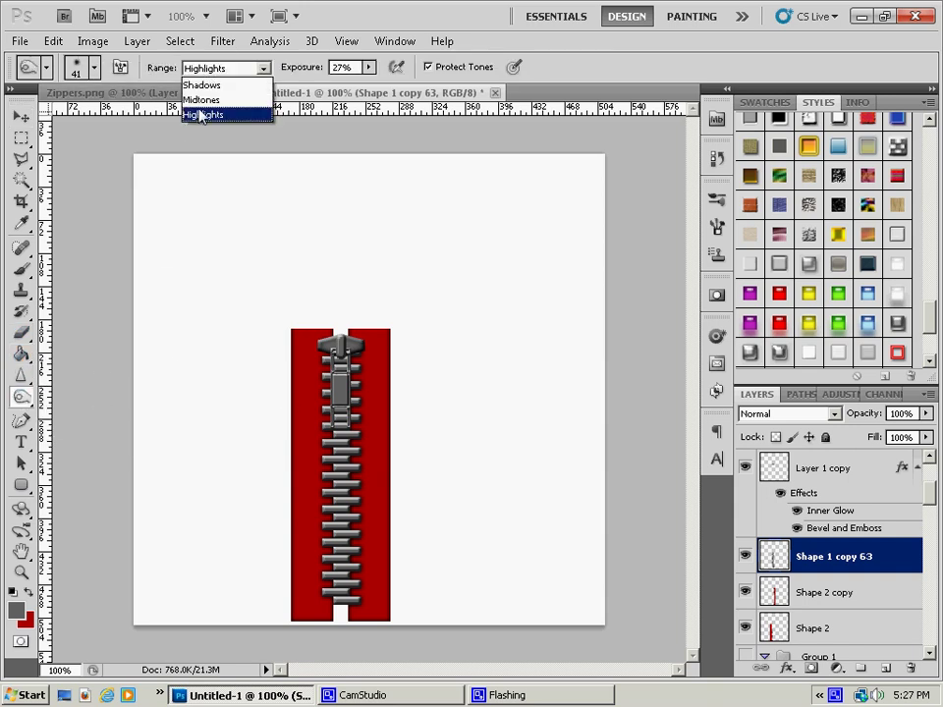
left_click(202, 85)
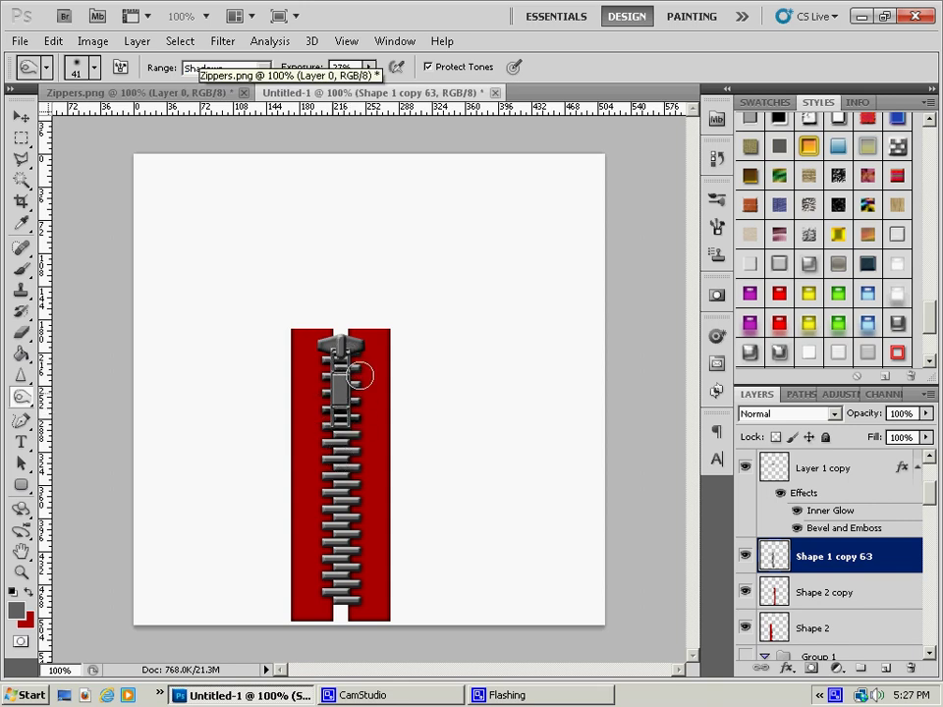
left_click(224, 71)
left_click(210, 97)
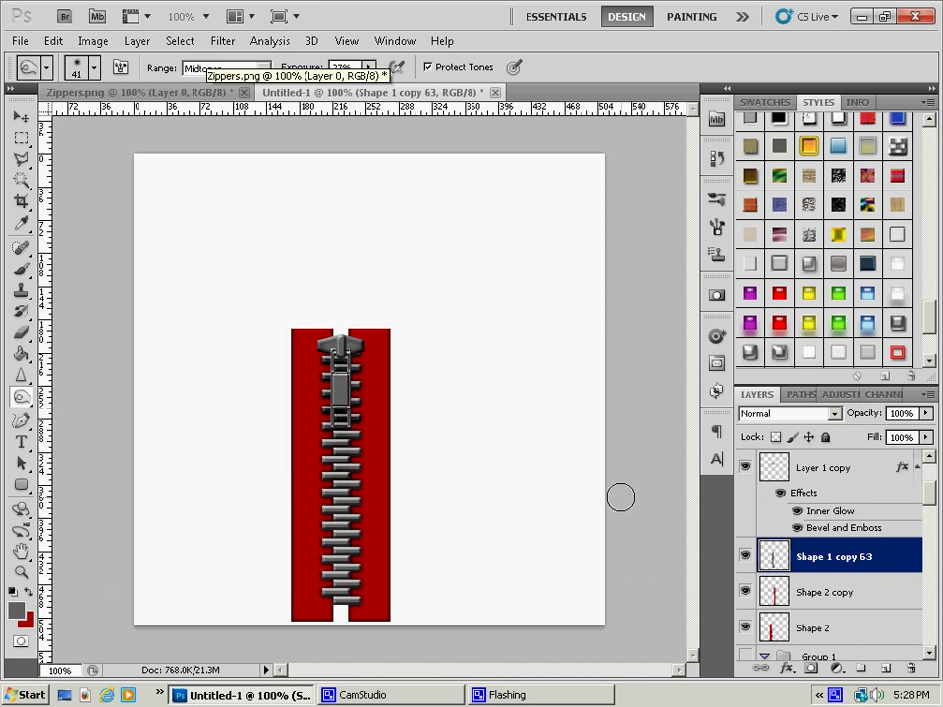
Inspect the zipper at 200%, then bring up Zippers.png with the Move tool active.
key("ctrl+plus")
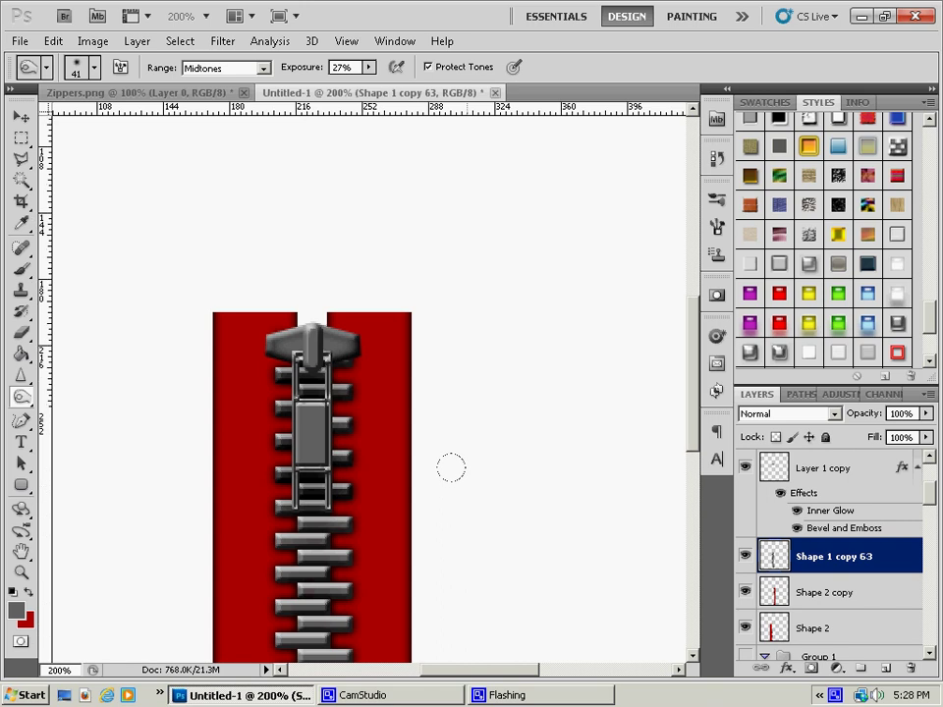
scroll(450, 465, "down", 5)
scroll(450, 466, "down", 1)
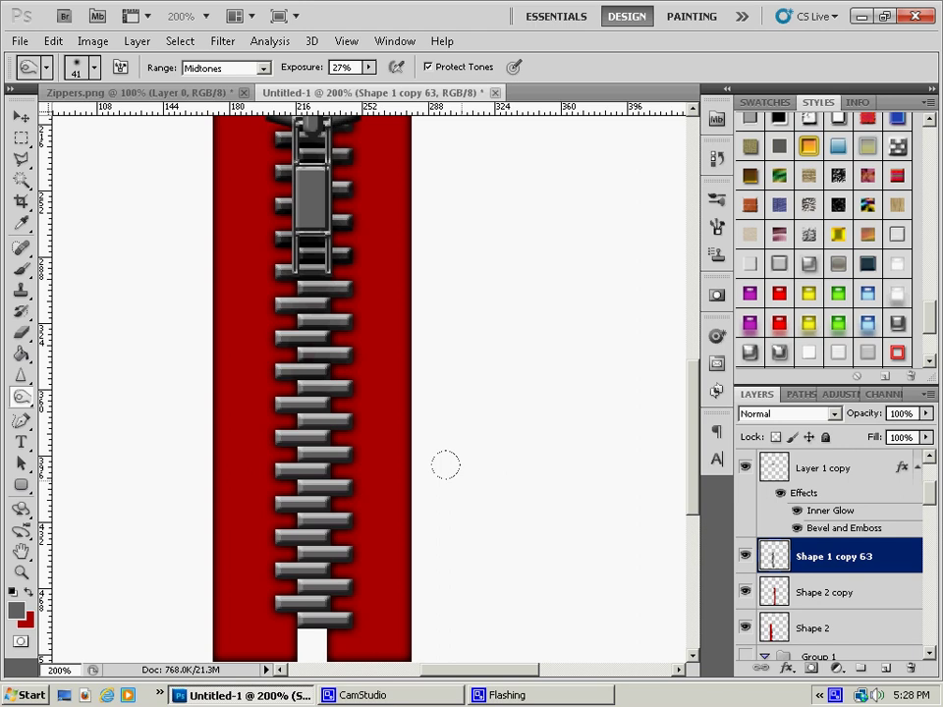
scroll(445, 465, "up", 3)
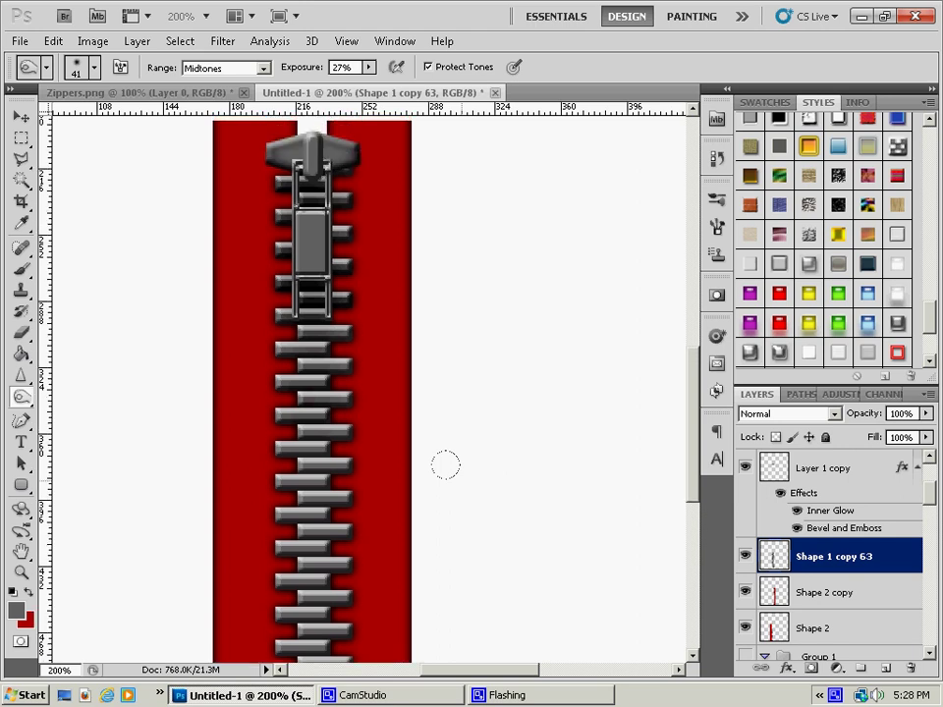
left_click(161, 94)
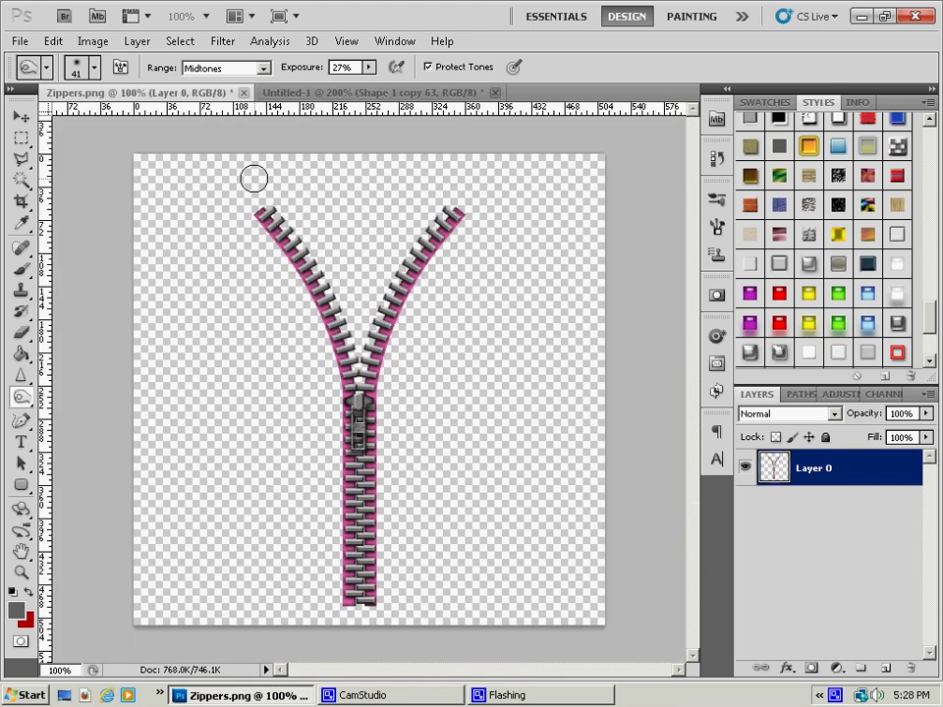
left_click(21, 116)
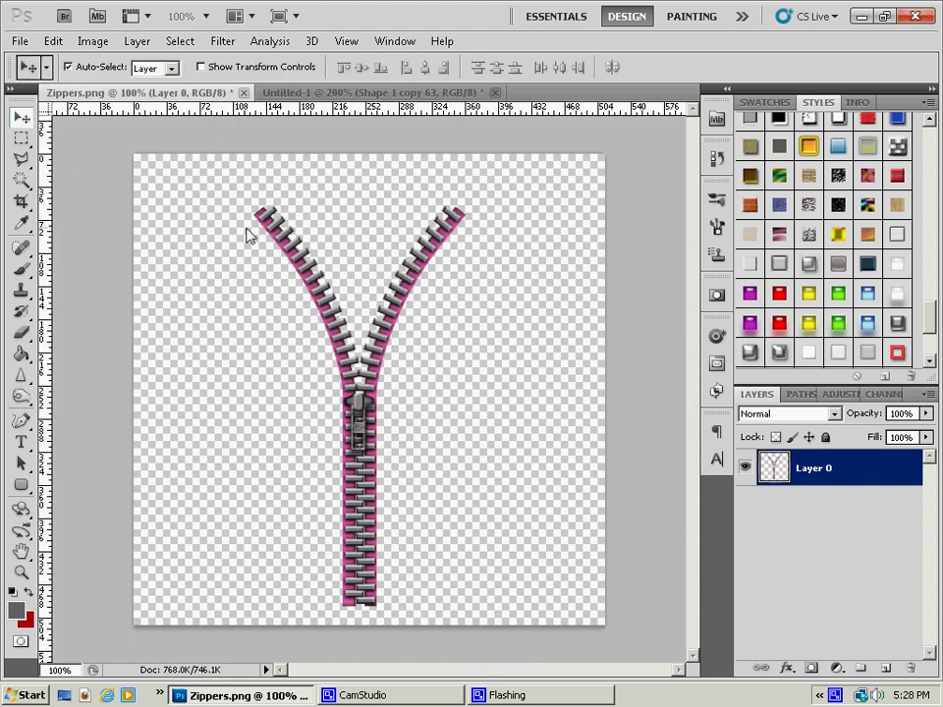